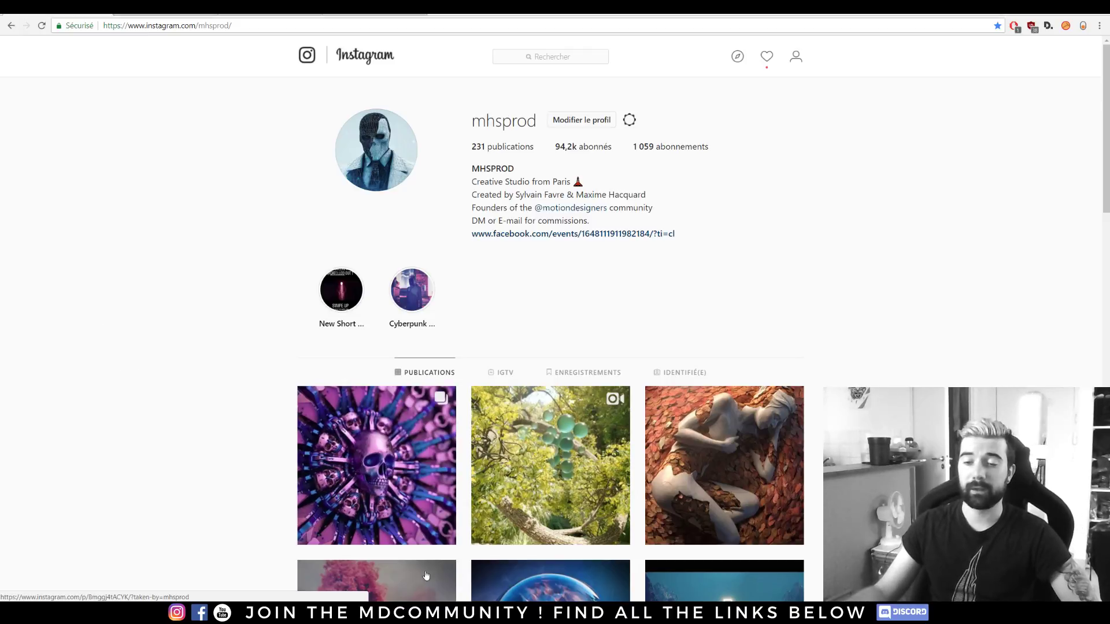
- Compare the Topoformer plane with the effect off and on, then return to the browser
{"action": "key", "text": "alt+Tab"}
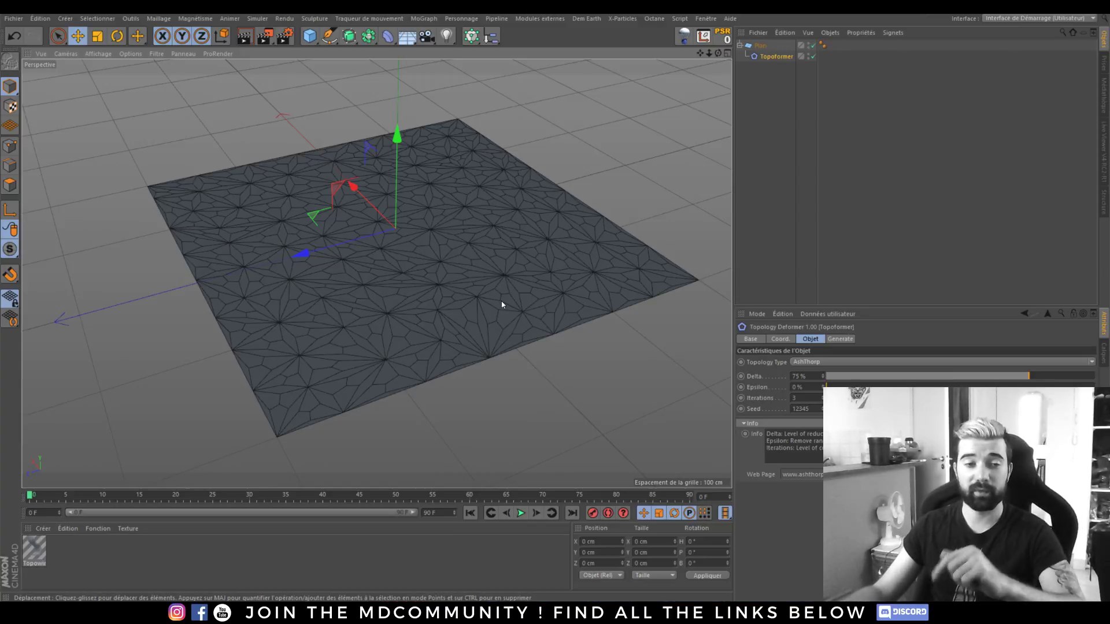
{"action": "mouse_move", "coordinate": [423, 237]}
{"action": "left_mouse_down", "text": "alt"}
{"action": "mouse_move", "coordinate": [396, 281]}
{"action": "mouse_move", "coordinate": [410, 255]}
{"action": "left_mouse_up", "text": "alt"}
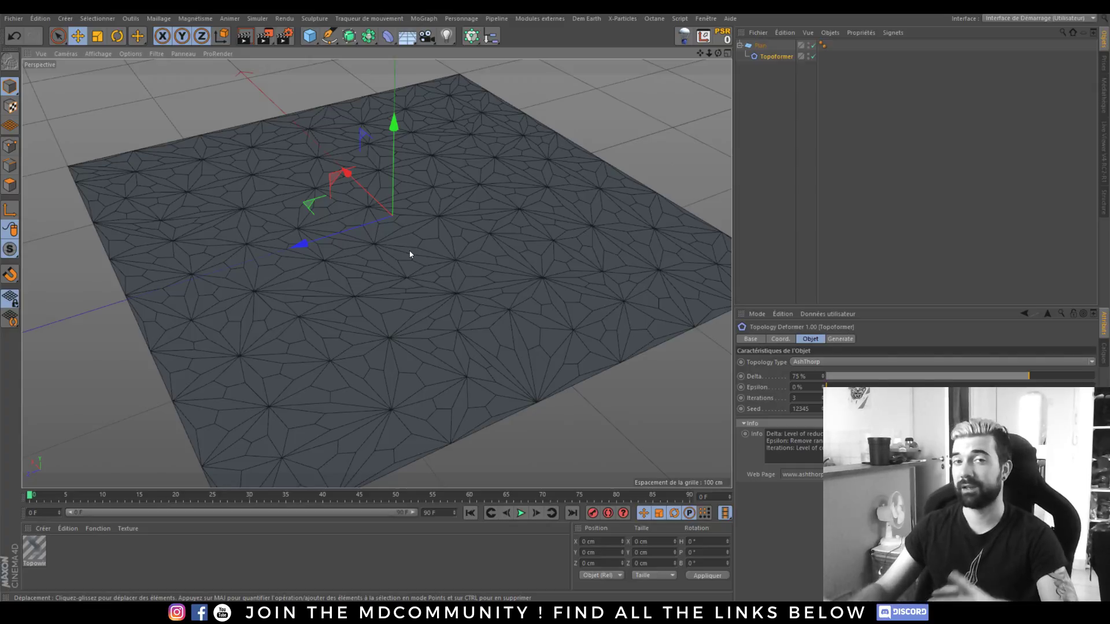
{"action": "left_click", "coordinate": [812, 56]}
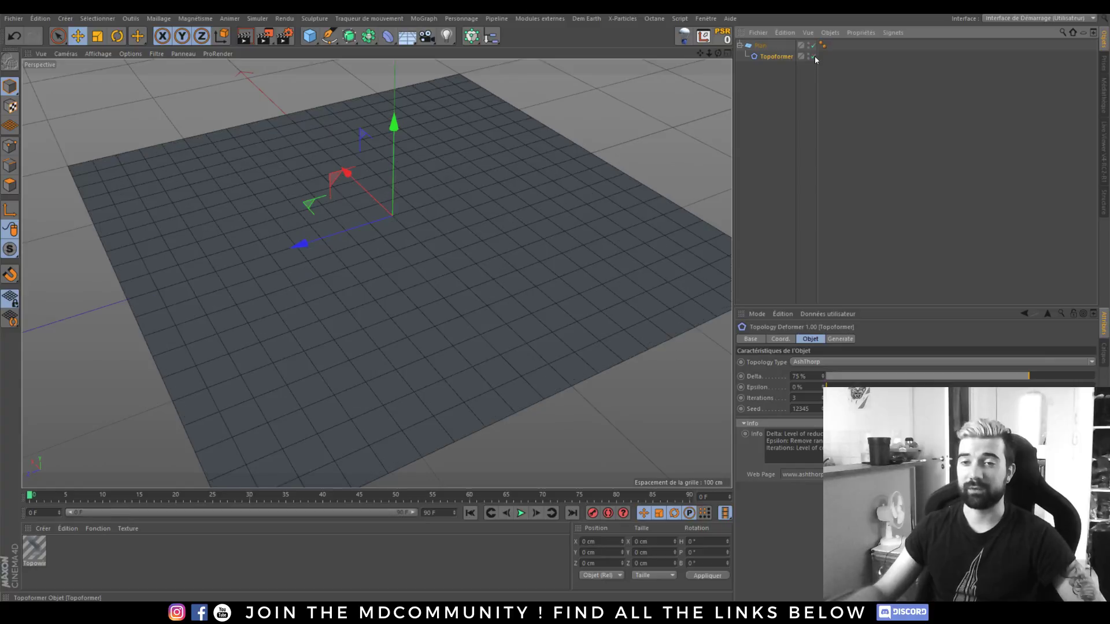
{"action": "left_click", "coordinate": [813, 56]}
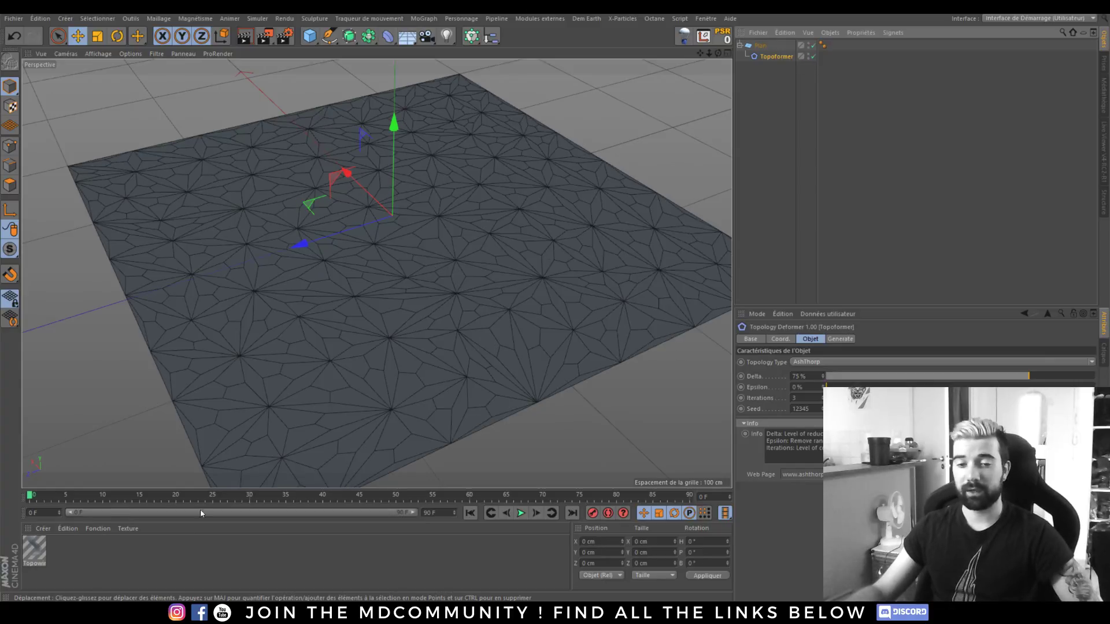
{"action": "key", "text": "alt+Tab"}
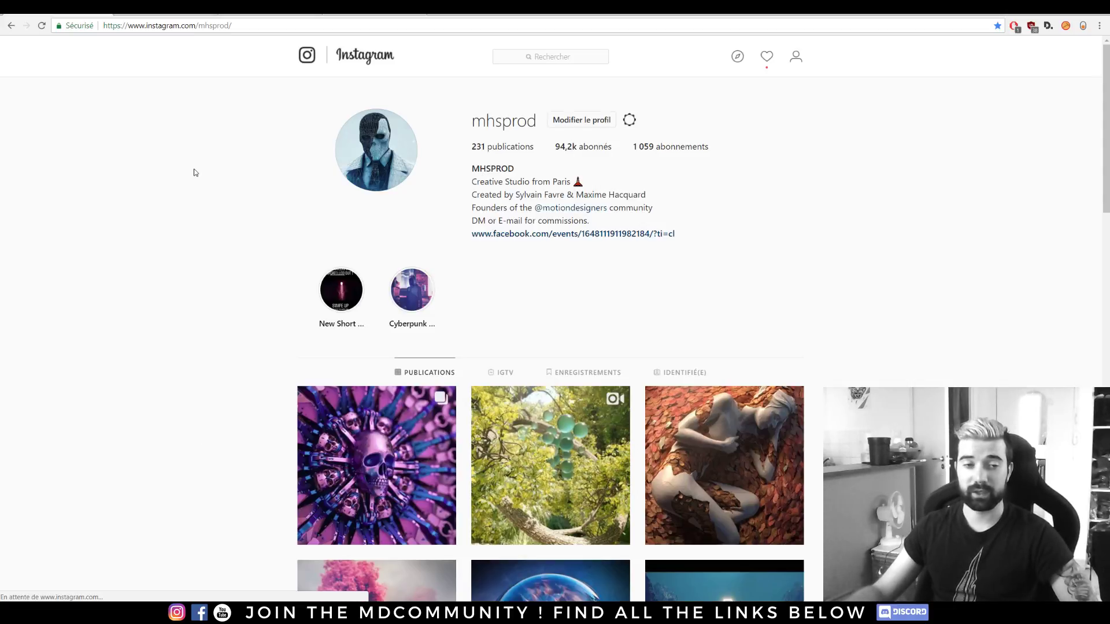
- Scroll through the Motion Designers Community group feed on Facebook
{"action": "left_click", "coordinate": [165, 15]}
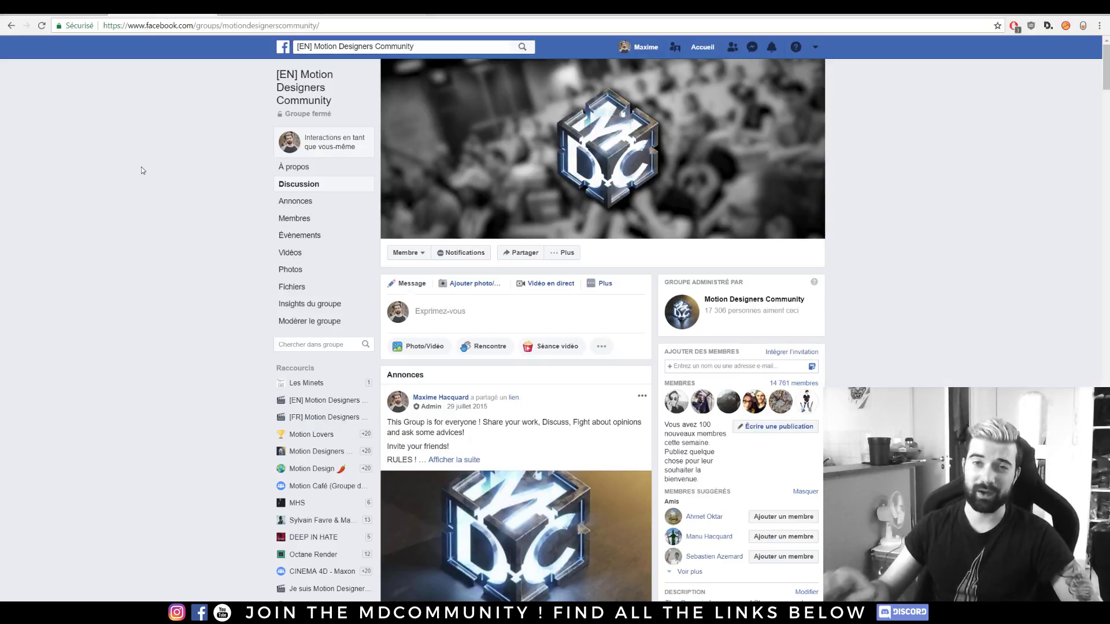
{"action": "scroll", "coordinate": [184, 176], "scroll_direction": "down", "scroll_amount": 10}
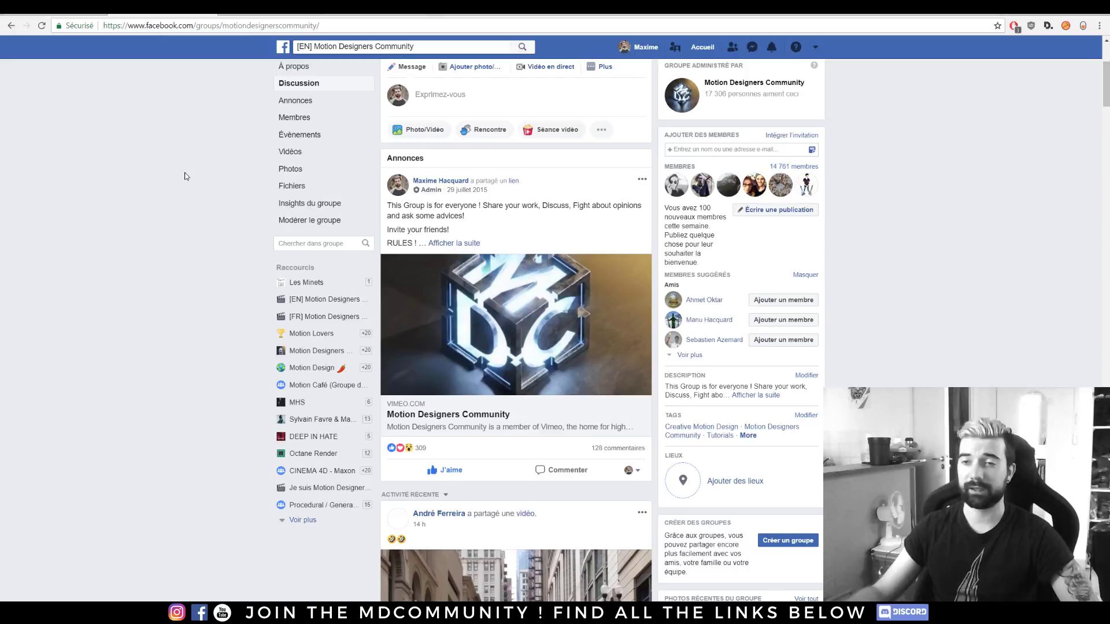
{"action": "scroll", "coordinate": [184, 179], "scroll_direction": "down", "scroll_amount": 4}
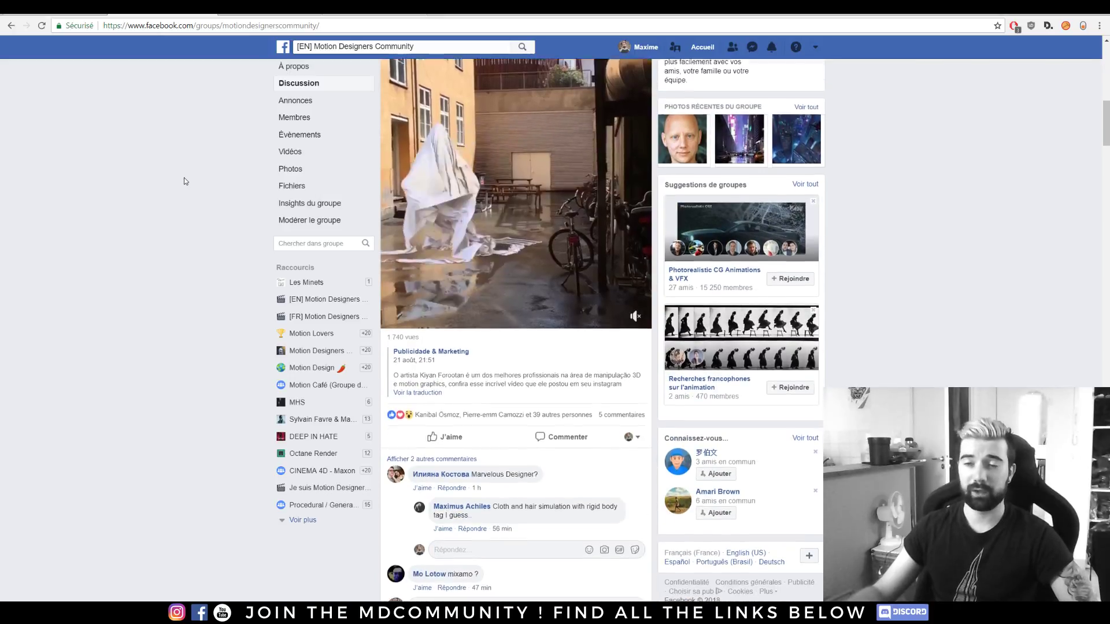
{"action": "scroll", "coordinate": [185, 179], "scroll_direction": "down", "scroll_amount": 4}
{"action": "scroll", "coordinate": [185, 176], "scroll_direction": "down", "scroll_amount": 14}
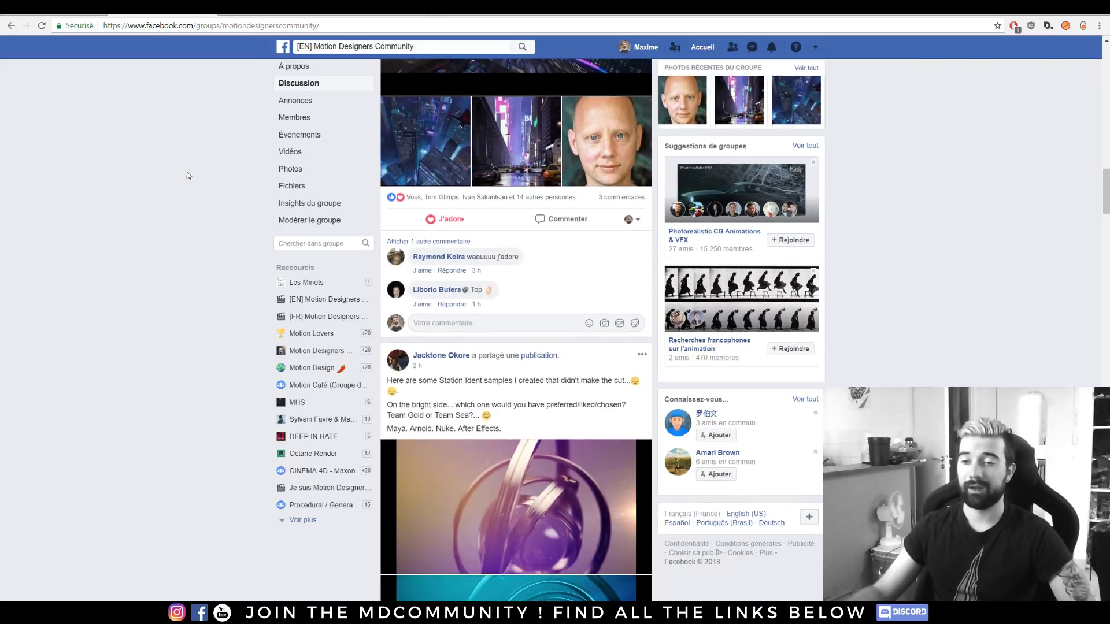
{"action": "scroll", "coordinate": [186, 176], "scroll_direction": "down", "scroll_amount": 13}
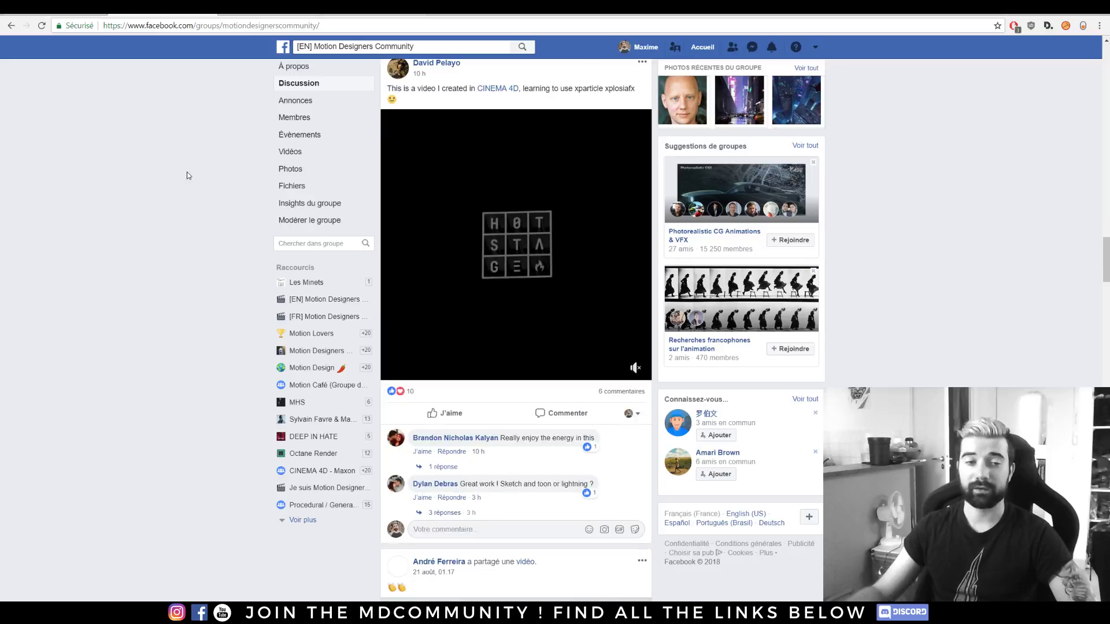
{"action": "scroll", "coordinate": [187, 175], "scroll_direction": "down", "scroll_amount": 15}
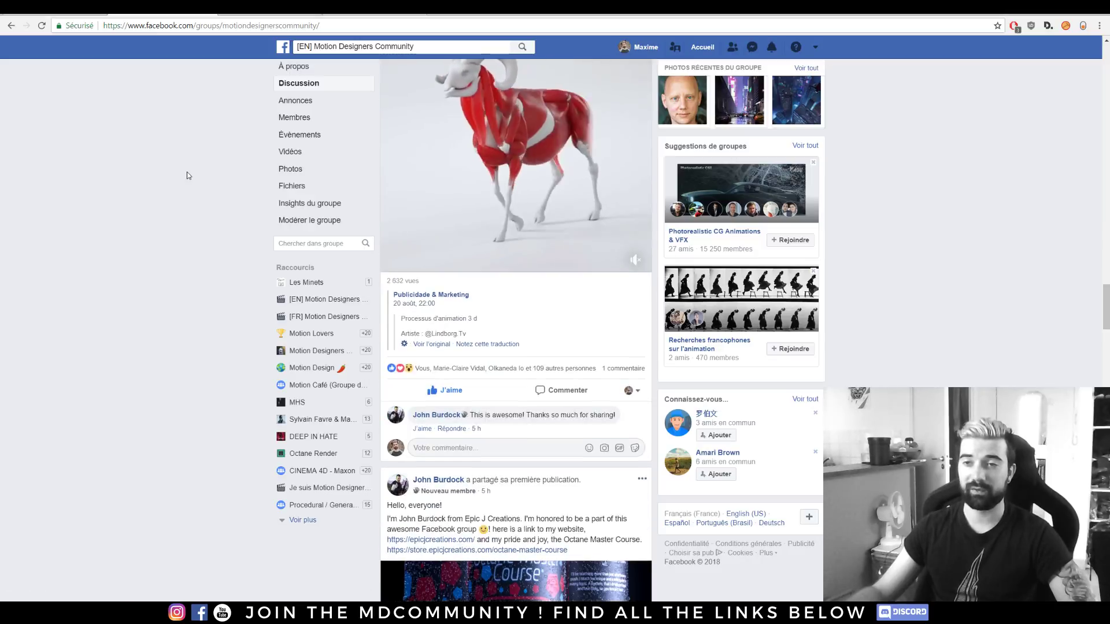
{"action": "scroll", "coordinate": [187, 175], "scroll_direction": "down", "scroll_amount": 8}
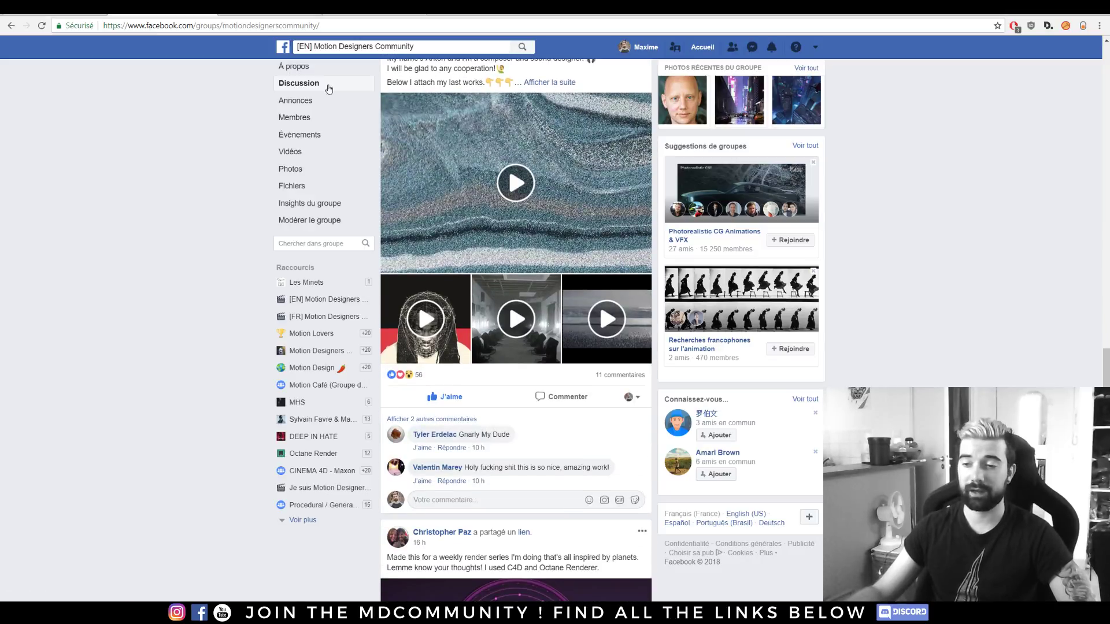
- Glance at the community's Discord server, then open the Meetup 2 AfterMovie video page
{"action": "key", "text": "alt+Tab"}
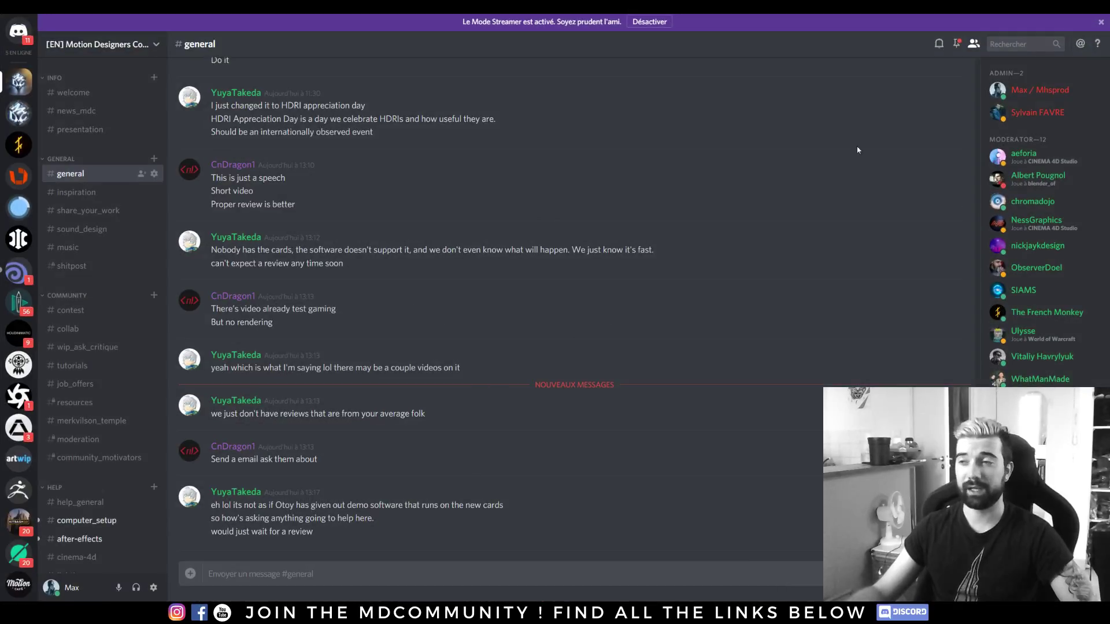
{"action": "key", "text": "alt+Tab"}
{"action": "left_click", "coordinate": [268, 13]}
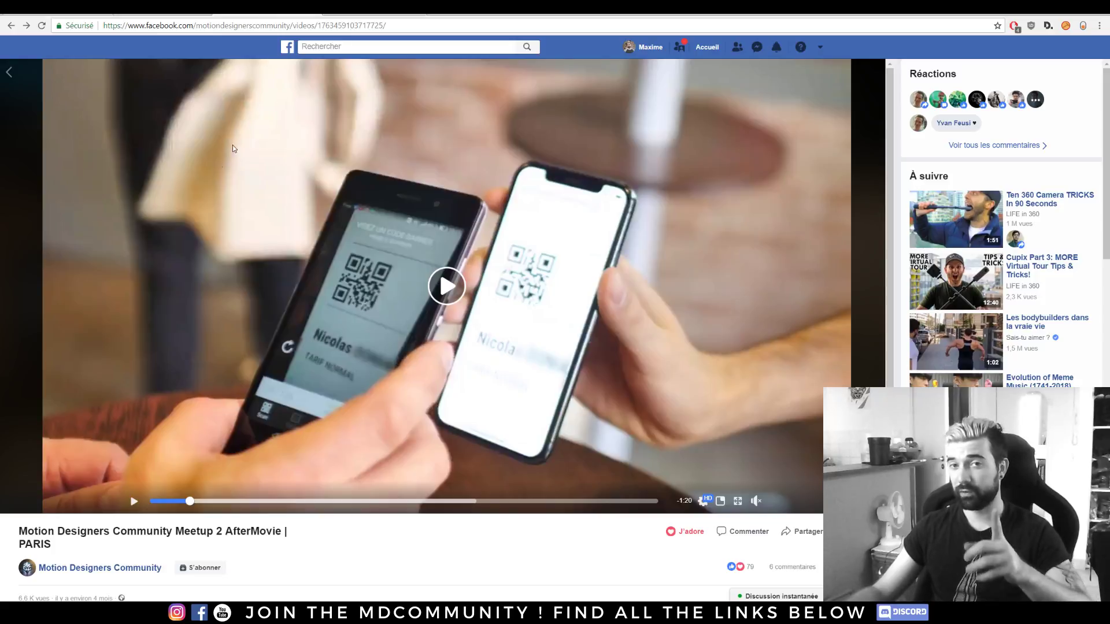
- Play part of the Meetup 2 AfterMovie, pause it, and move to the Colored Nature contest page
{"action": "left_click", "coordinate": [132, 501]}
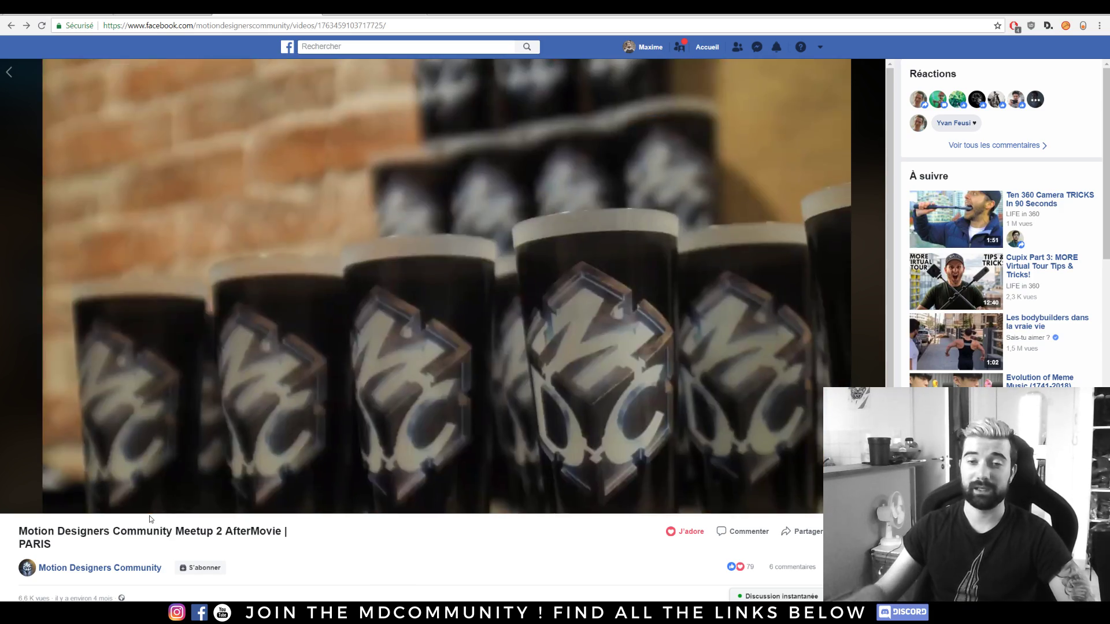
{"action": "mouse_move", "coordinate": [164, 460]}
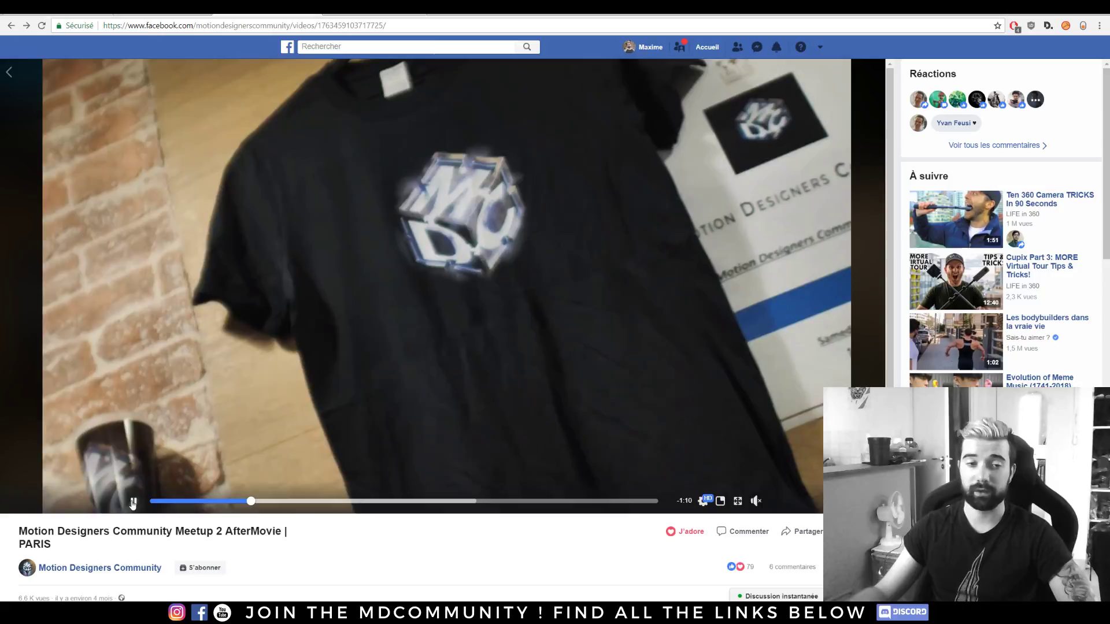
{"action": "left_click", "coordinate": [139, 501]}
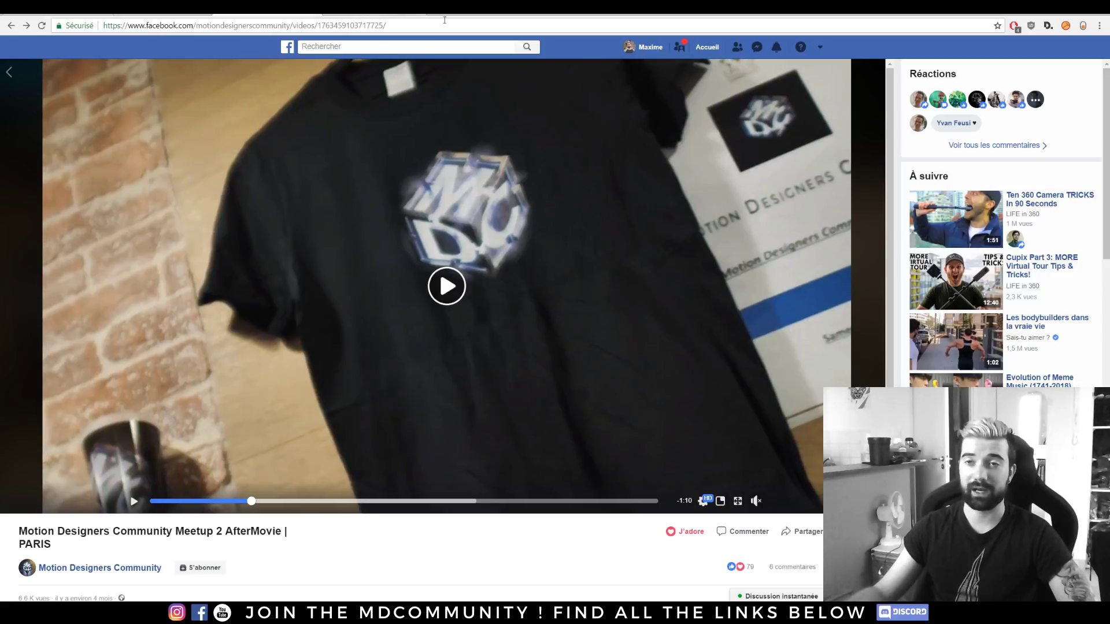
{"action": "left_click", "coordinate": [375, 13]}
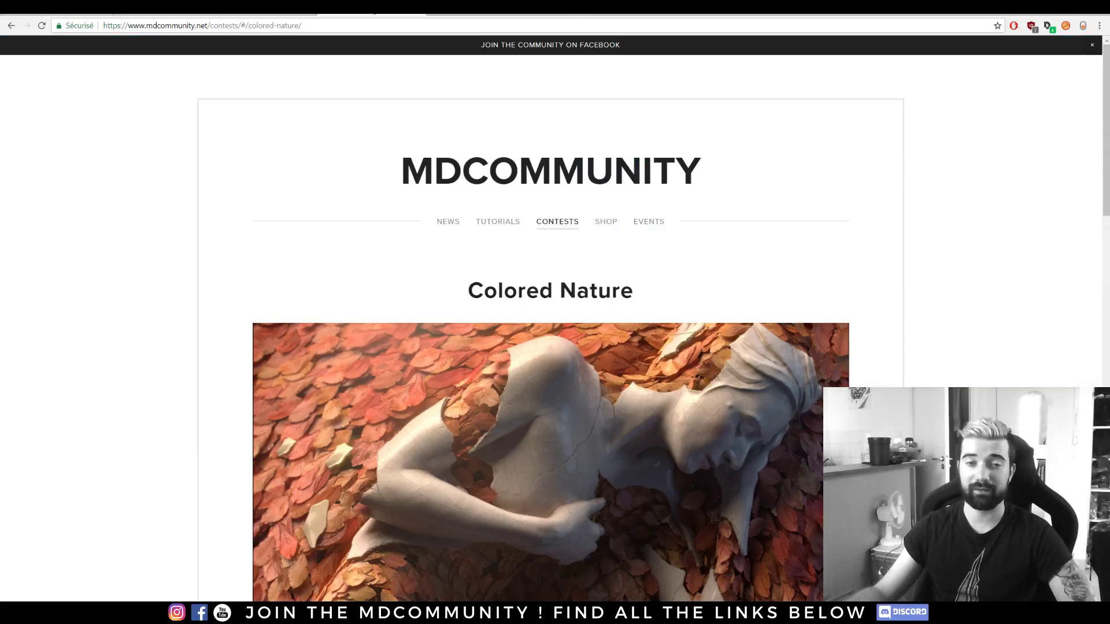
- Open the MDCommunity Events page and scroll through the MDC Meetup #3 London post
{"action": "left_click", "coordinate": [641, 231]}
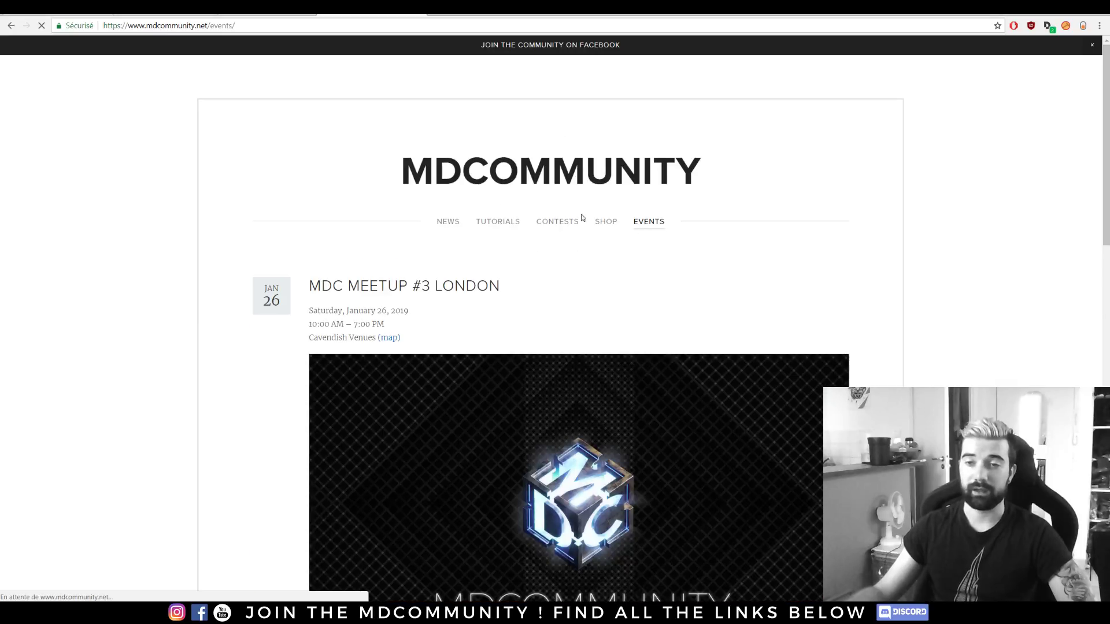
{"action": "scroll", "coordinate": [501, 146], "scroll_direction": "down", "scroll_amount": 5}
{"action": "scroll", "coordinate": [384, 161], "scroll_direction": "down", "scroll_amount": 10}
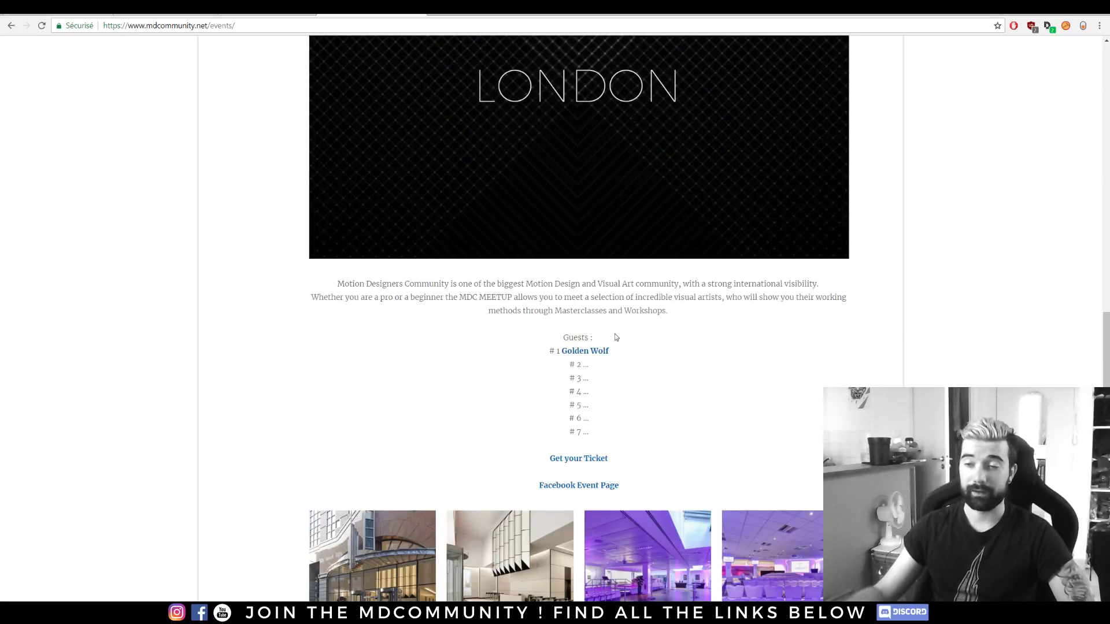
{"action": "scroll", "coordinate": [615, 337], "scroll_direction": "down", "scroll_amount": 4}
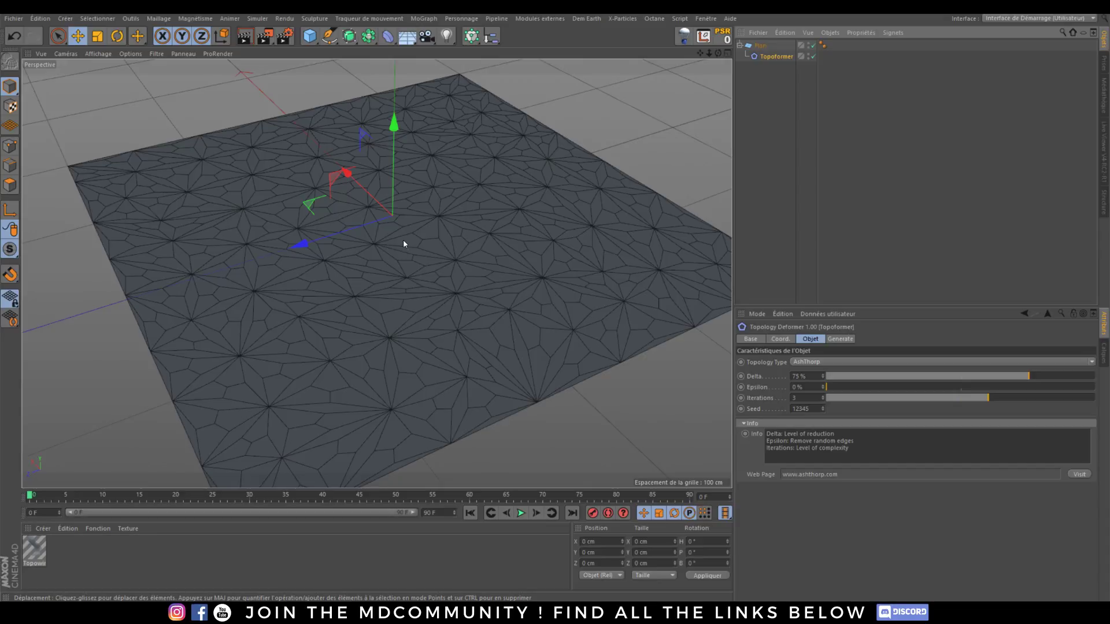
{"action": "left_click_drag", "start_coordinate": [420, 218], "coordinate": [400, 242], "text": "alt"}
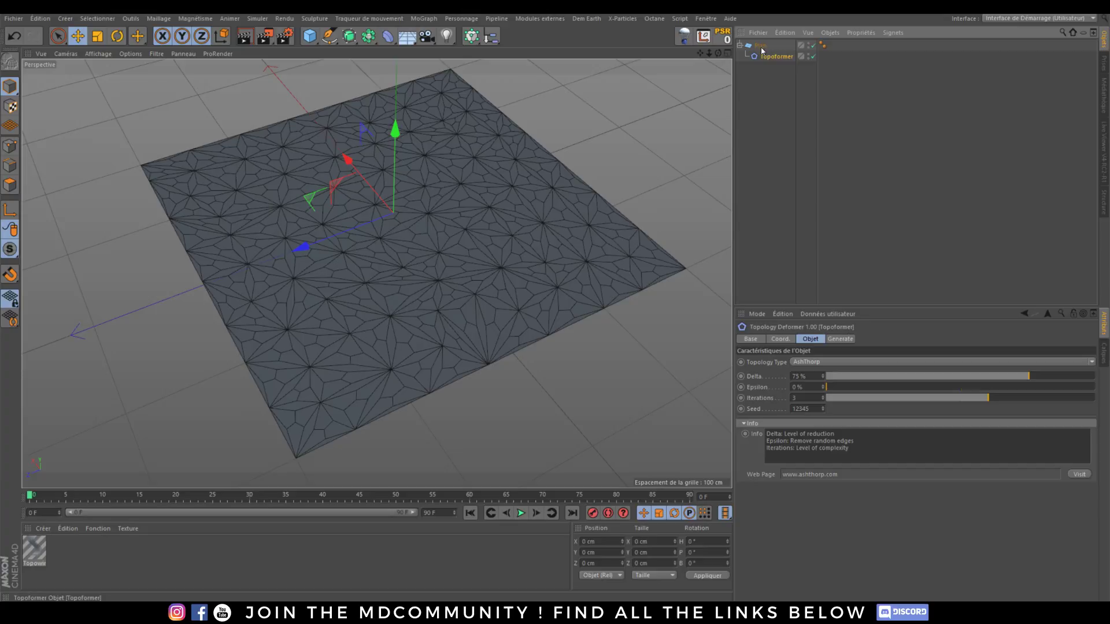
{"action": "left_click_drag", "start_coordinate": [776, 58], "coordinate": [762, 49]}
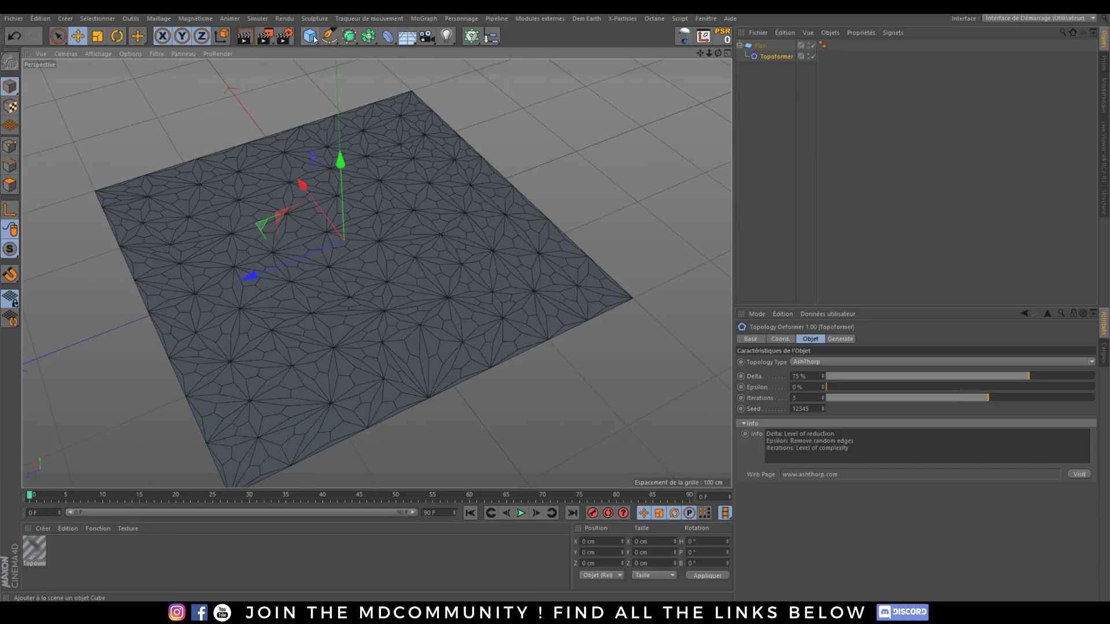
- Return Topoformer to the plane, add a sphere behind it, and set its segments to 24*4
{"action": "left_click_drag", "start_coordinate": [310, 36], "coordinate": [578, 71]}
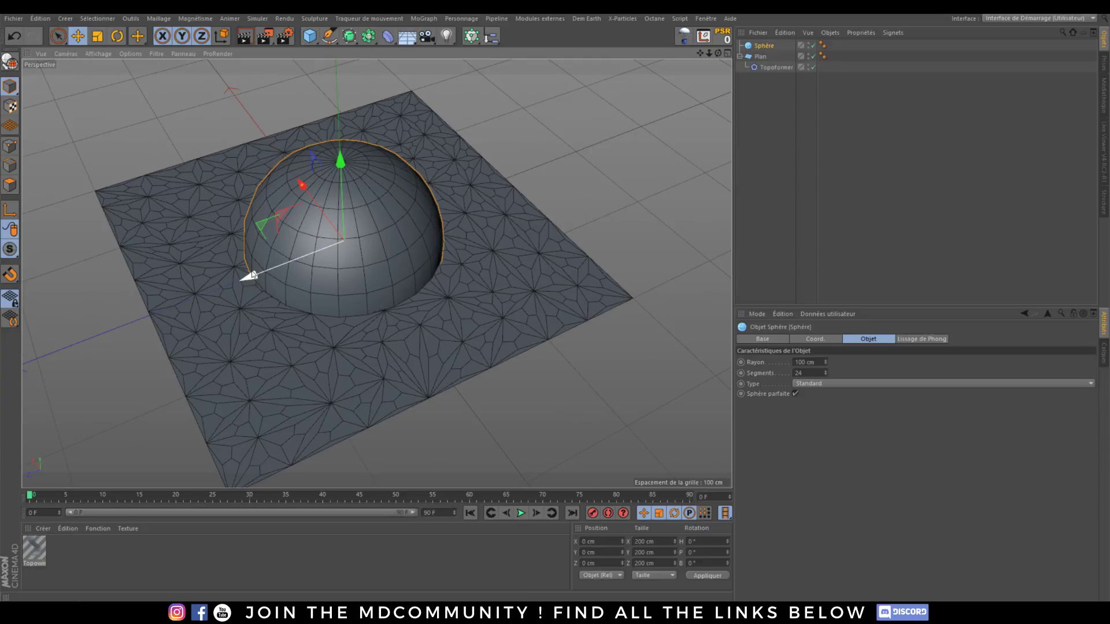
{"action": "left_click_drag", "start_coordinate": [250, 276], "coordinate": [549, 164]}
{"action": "middle_click_drag", "start_coordinate": [550, 164], "coordinate": [428, 232], "text": "alt"}
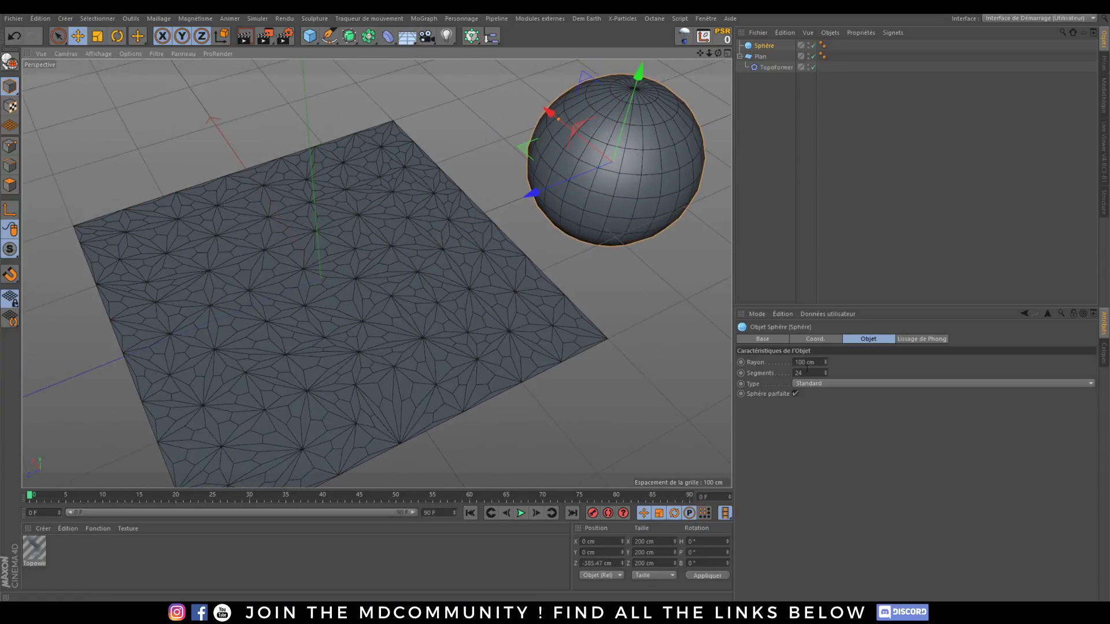
{"action": "left_click", "coordinate": [809, 373]}
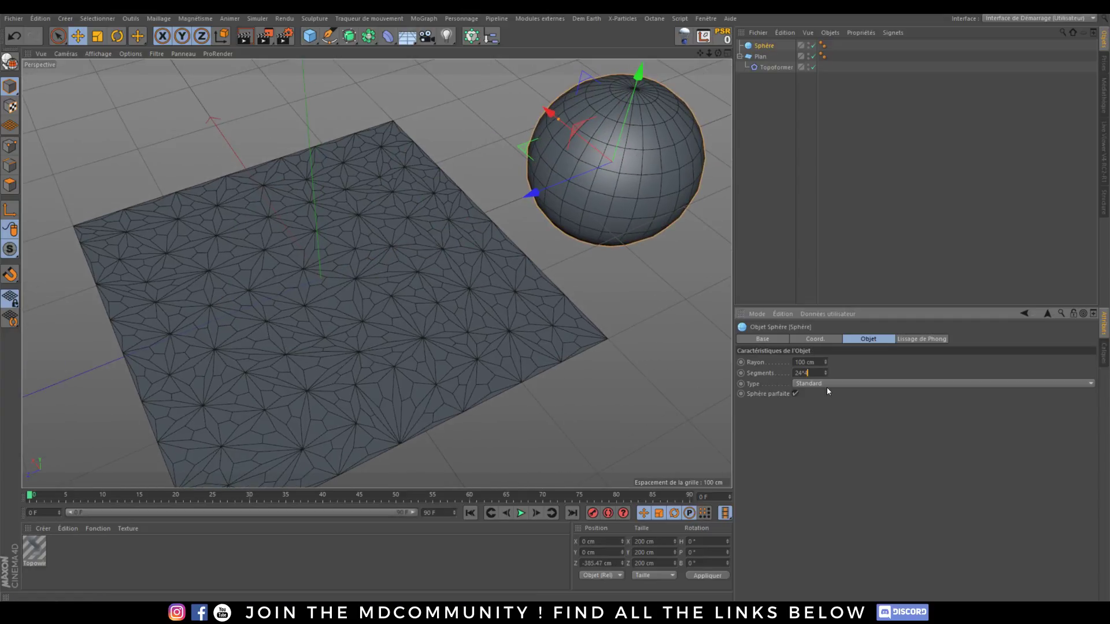
{"action": "type", "text": "*4"}
{"action": "key", "text": "Return"}
- Give the sphere its own copy of Topoformer set to Beeple topology
{"action": "left_click", "coordinate": [771, 68]}
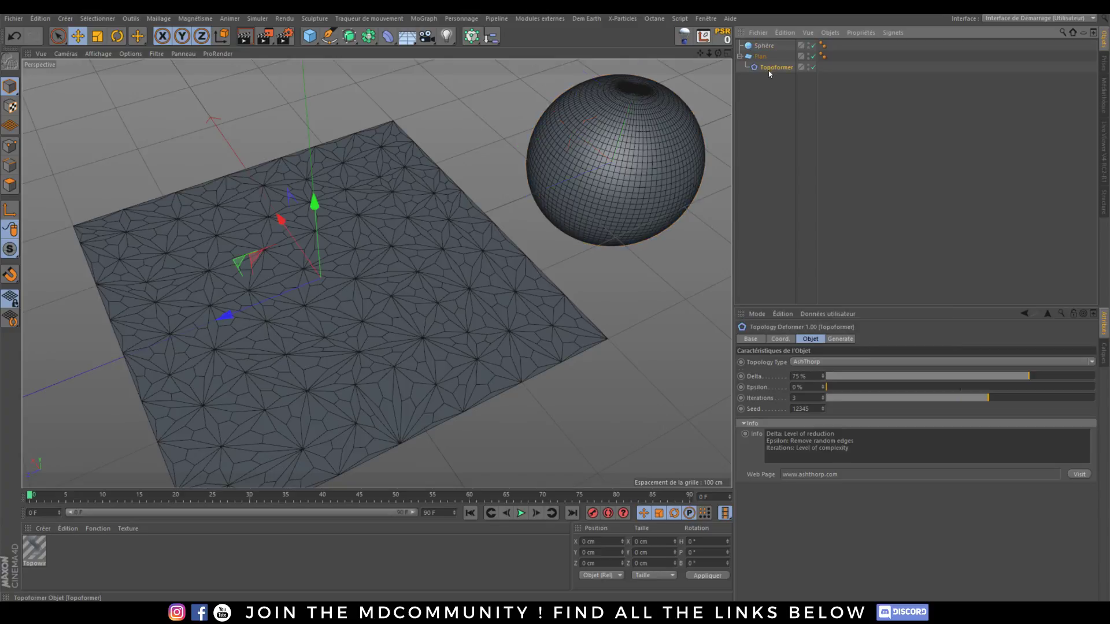
{"action": "mouse_move", "coordinate": [770, 72]}
{"action": "left_mouse_down"}
{"action": "mouse_move", "coordinate": [775, 62]}
{"action": "mouse_move", "coordinate": [773, 89]}
{"action": "mouse_move", "coordinate": [762, 85]}
{"action": "left_mouse_up"}
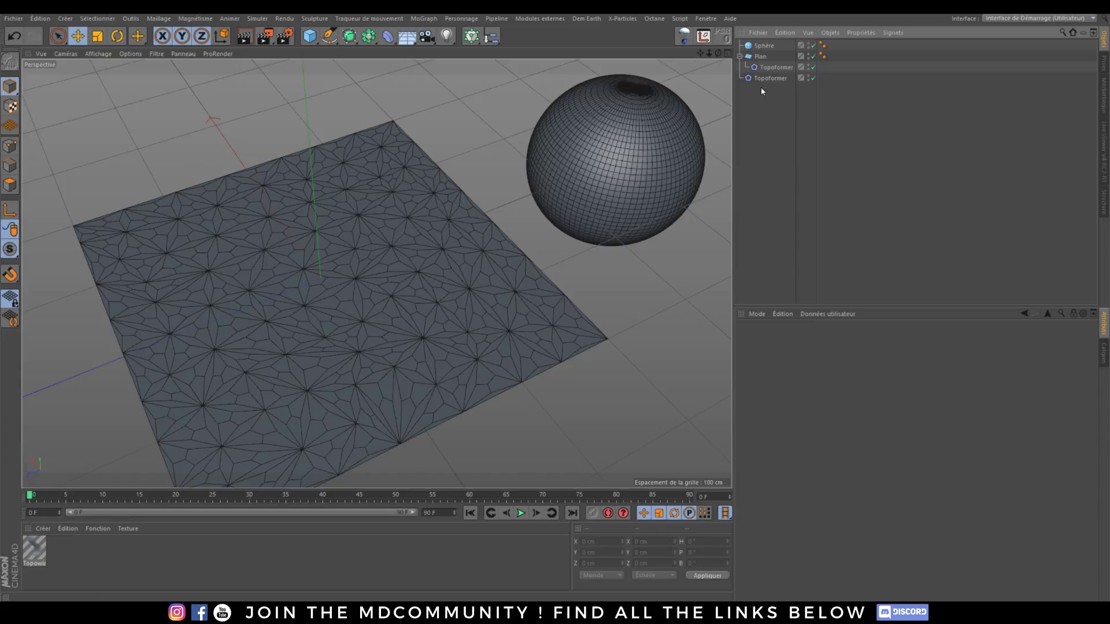
{"action": "left_click_drag", "start_coordinate": [761, 46], "coordinate": [762, 48], "text": "ctrl"}
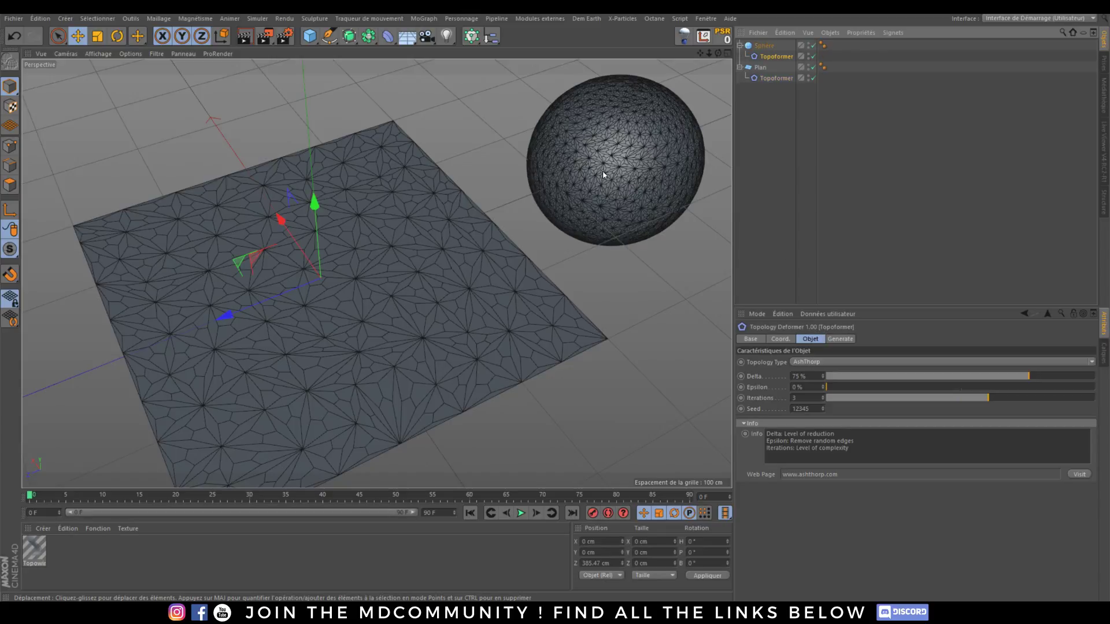
{"action": "left_click", "coordinate": [1091, 363]}
{"action": "left_click", "coordinate": [863, 394]}
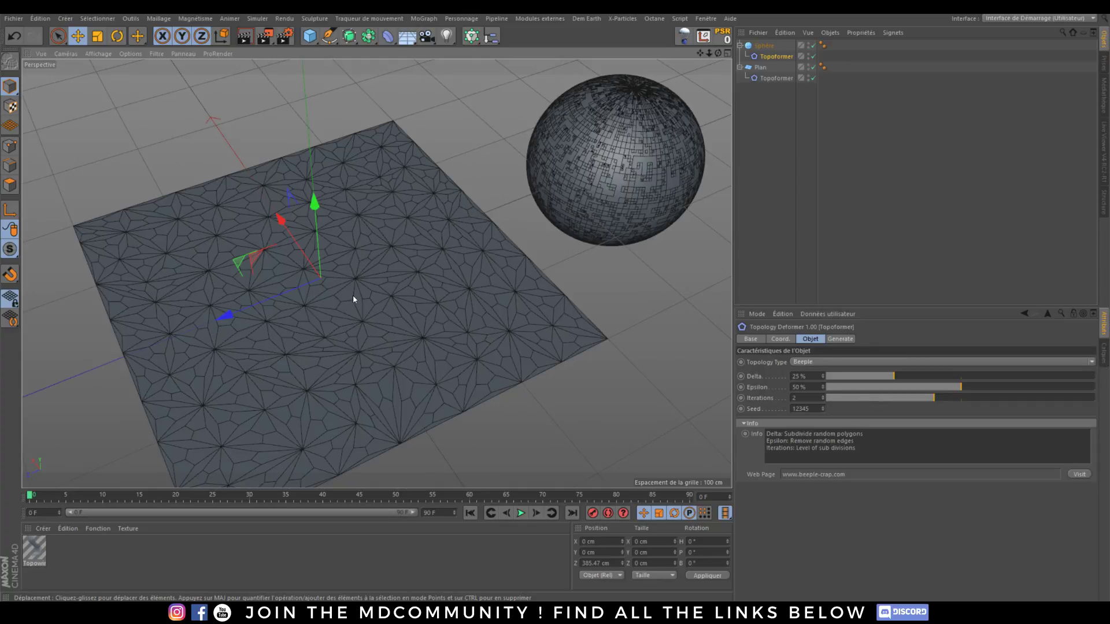
{"action": "middle_click_drag", "start_coordinate": [332, 307], "coordinate": [382, 264], "text": "alt"}
- Delete the sphere with its Topoformer and select the plane's Topoformer
{"action": "left_click", "coordinate": [765, 46]}
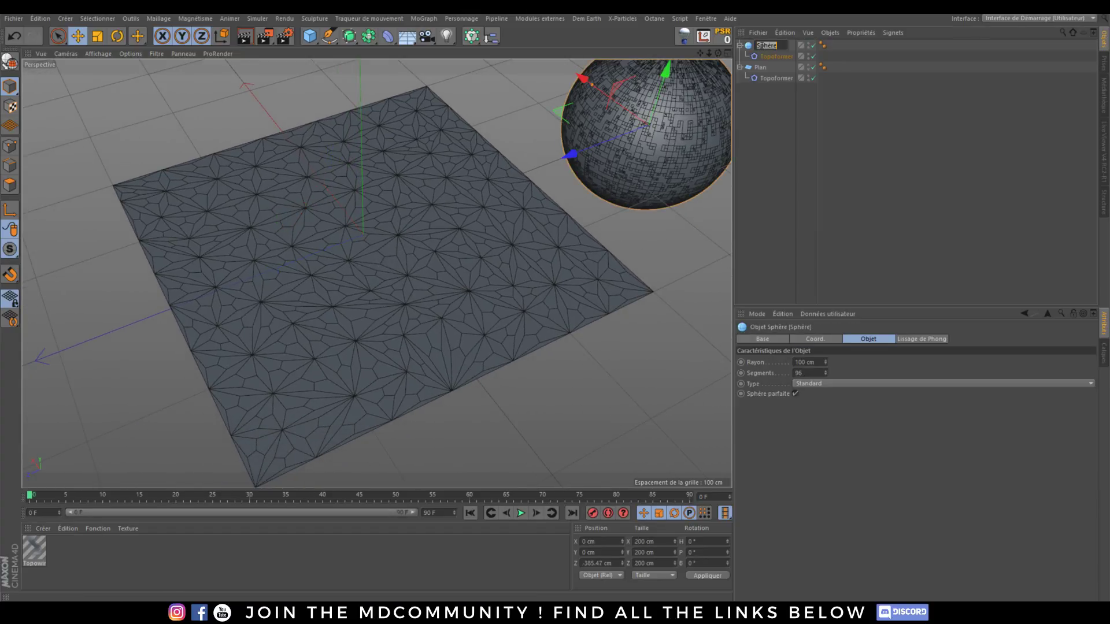
{"action": "key", "text": "Delete"}
{"action": "left_click", "coordinate": [774, 56]}
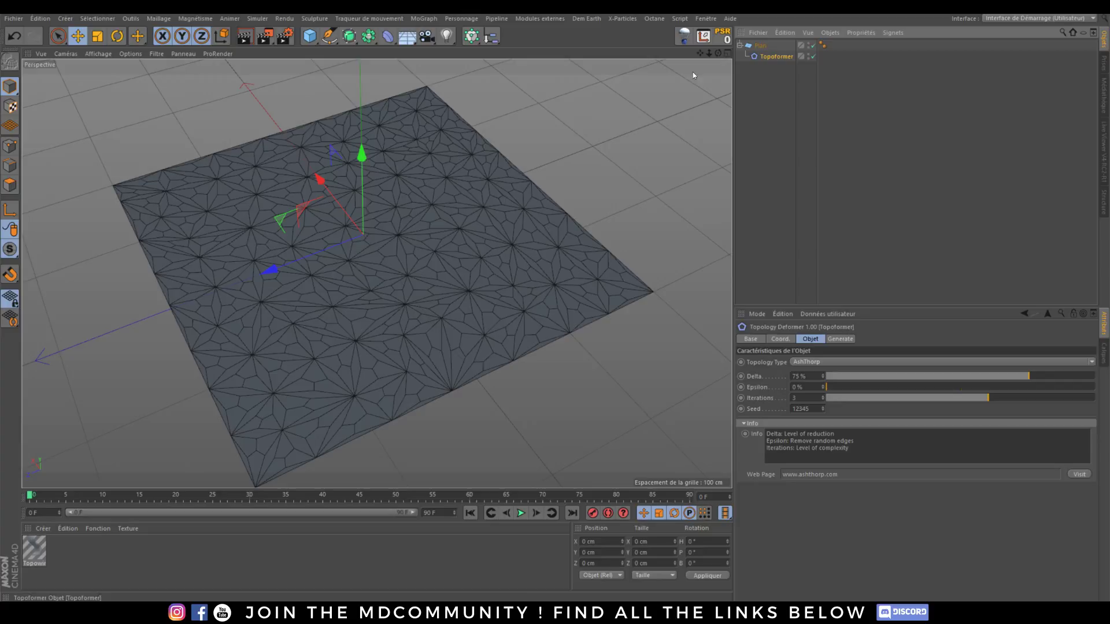
{"action": "scroll", "coordinate": [392, 223], "scroll_direction": "up", "scroll_amount": 5}
{"action": "middle_click_drag", "start_coordinate": [333, 316], "coordinate": [376, 273], "text": "alt"}
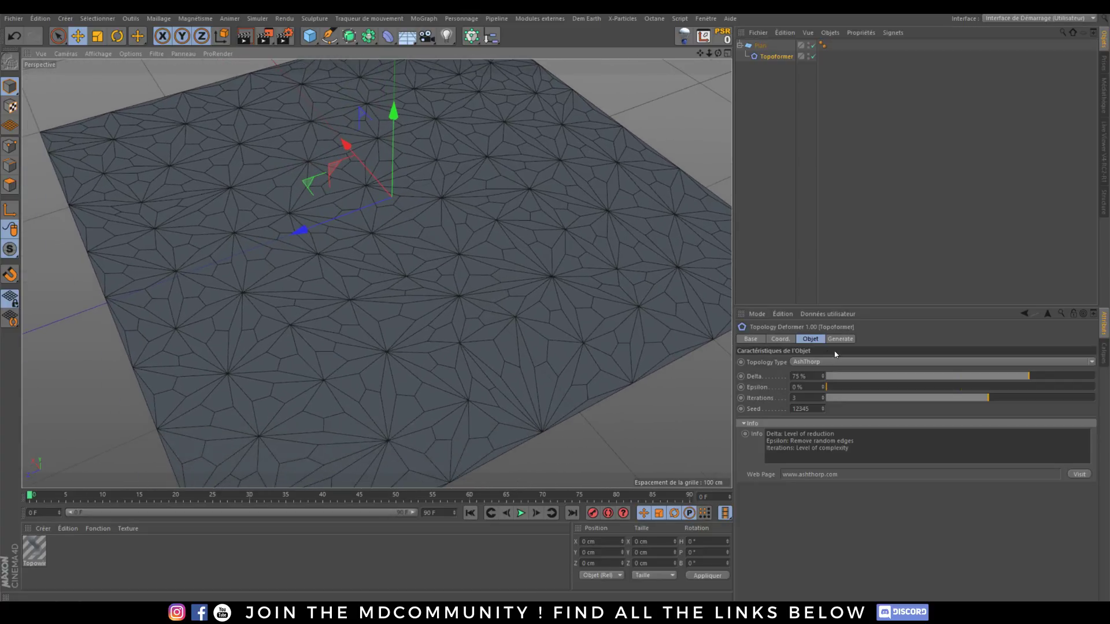
- Try other topology types on the plane and settle on KidMoGraph
{"action": "left_click", "coordinate": [1092, 362]}
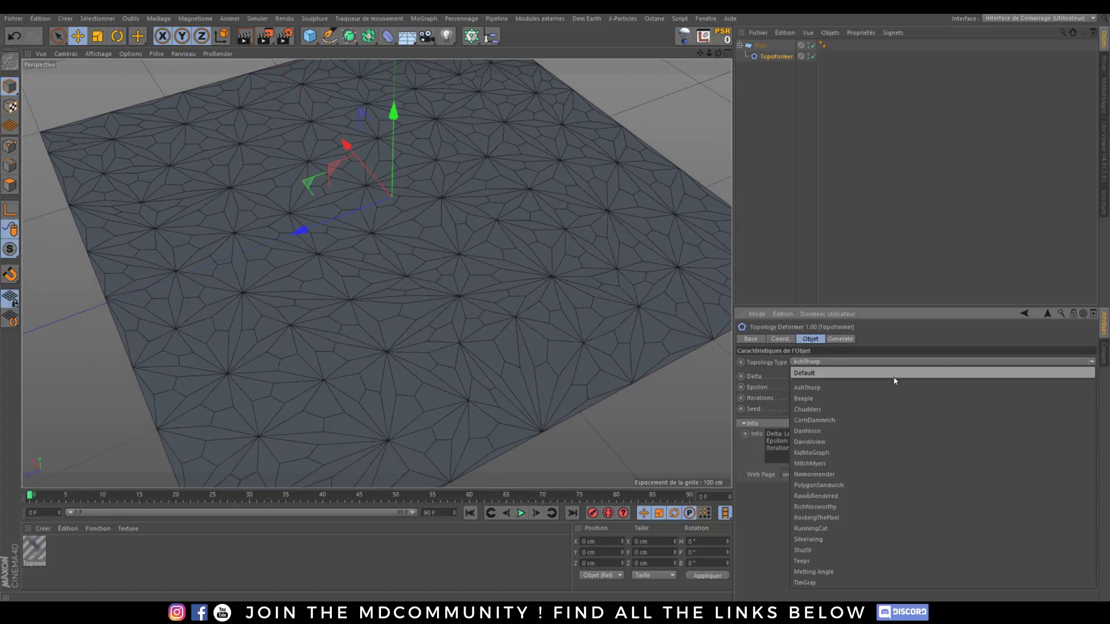
{"action": "left_click", "coordinate": [838, 394]}
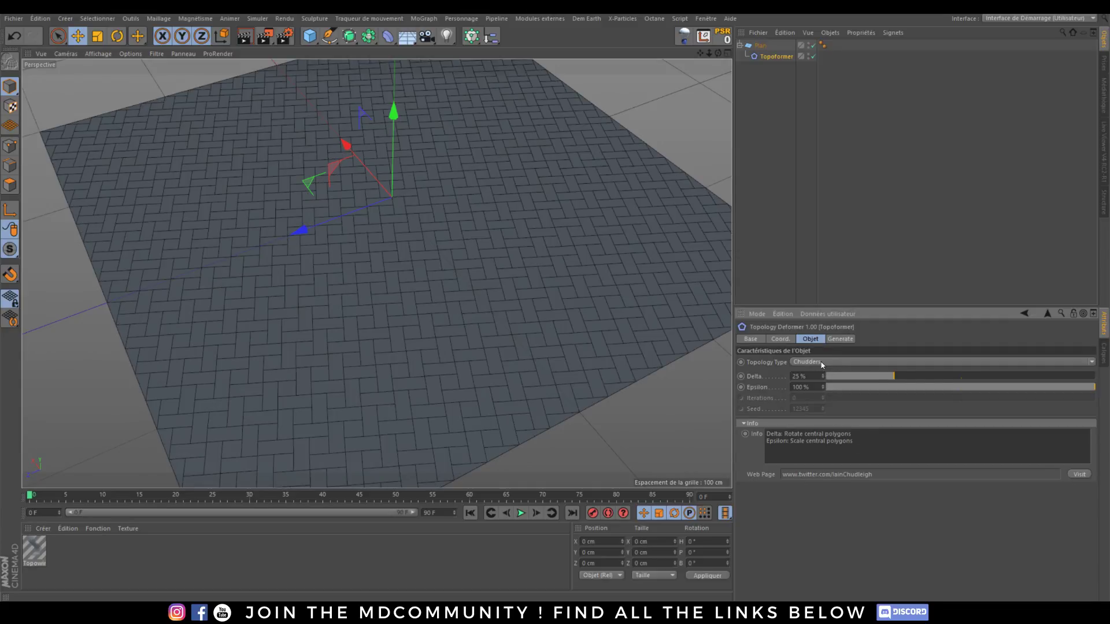
{"action": "scroll", "coordinate": [820, 362], "scroll_direction": "down", "scroll_amount": 1}
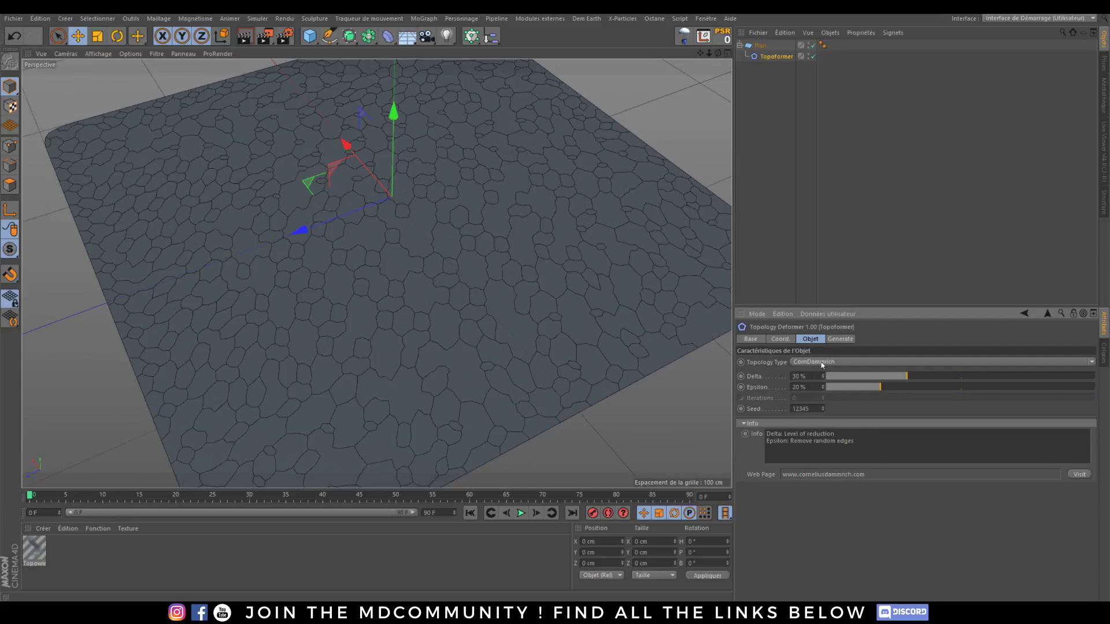
{"action": "scroll", "coordinate": [821, 362], "scroll_direction": "down", "scroll_amount": 1}
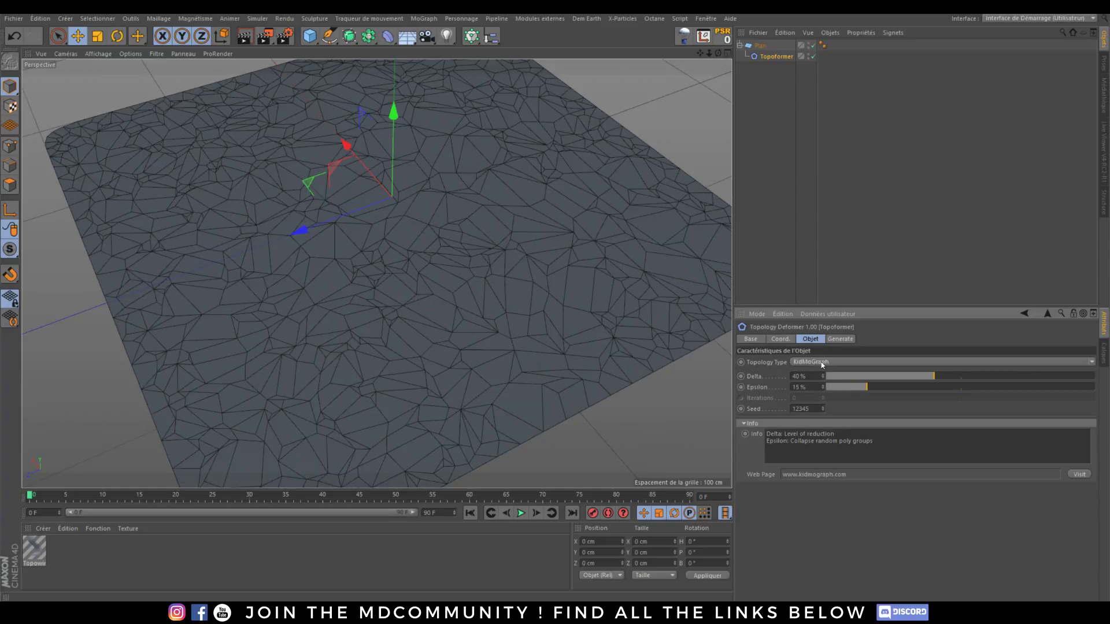
{"action": "scroll", "coordinate": [821, 362], "scroll_direction": "down", "scroll_amount": 3}
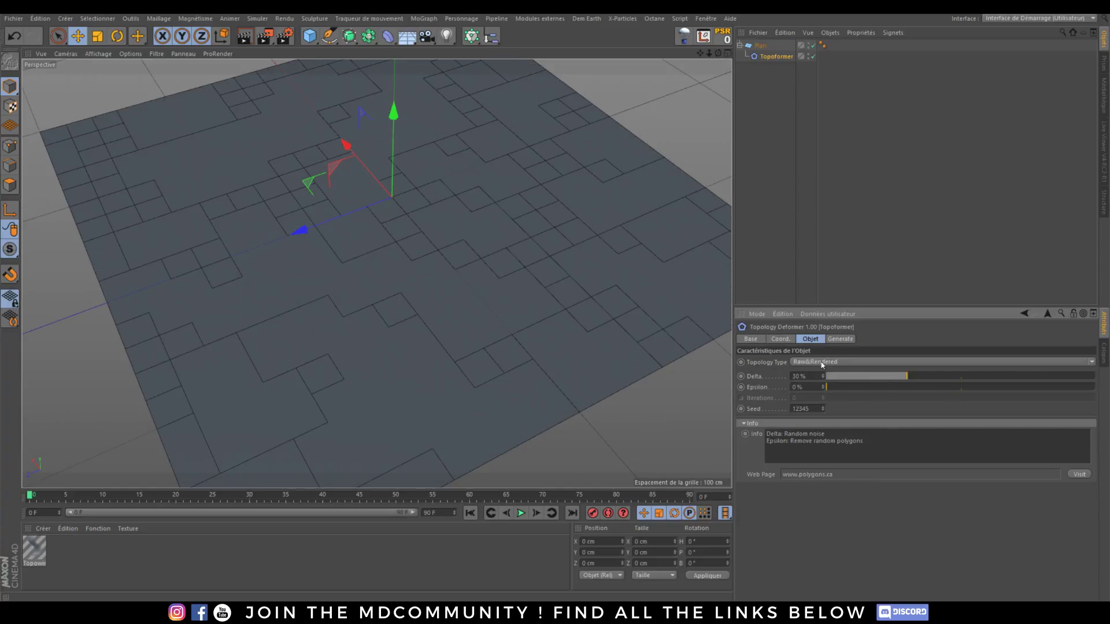
{"action": "scroll", "coordinate": [821, 362], "scroll_direction": "down", "scroll_amount": 3}
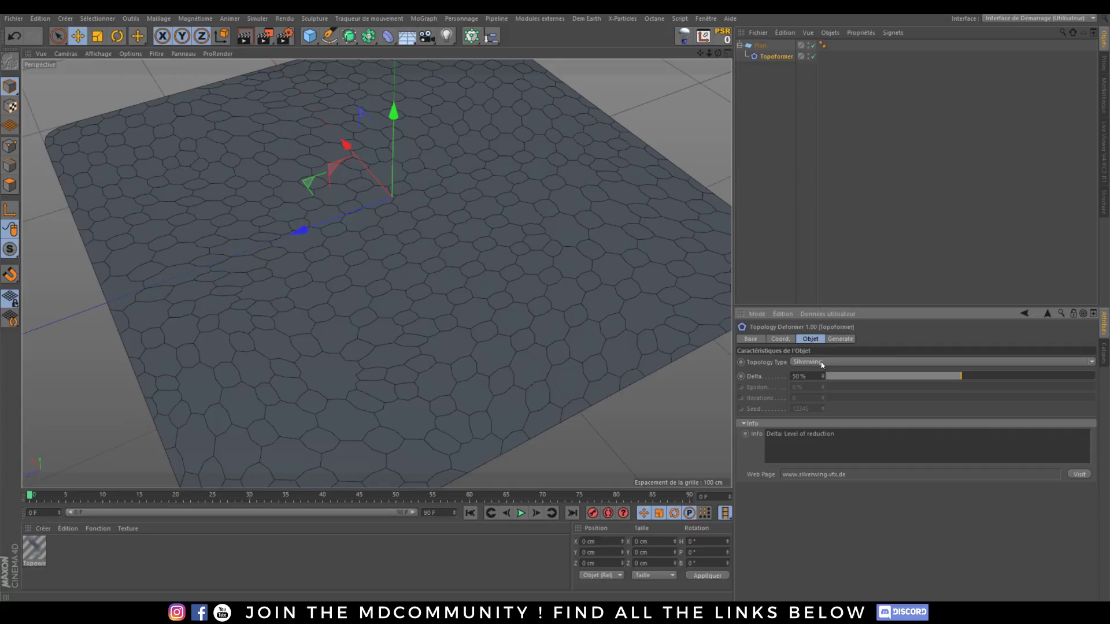
{"action": "scroll", "coordinate": [821, 362], "scroll_direction": "down", "scroll_amount": 2}
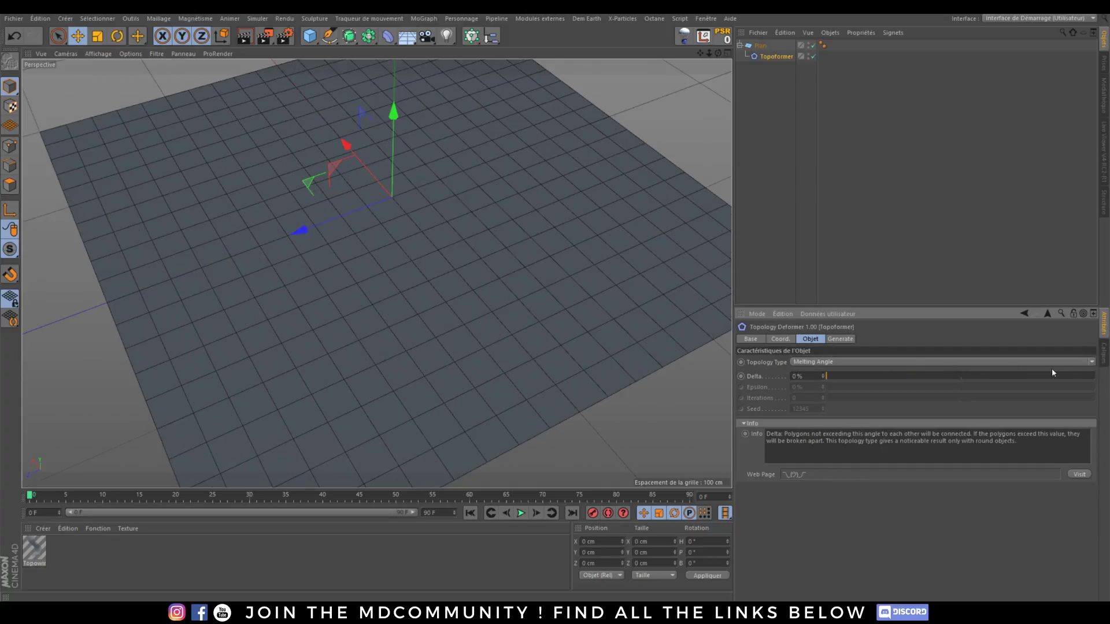
{"action": "left_click", "coordinate": [1096, 362]}
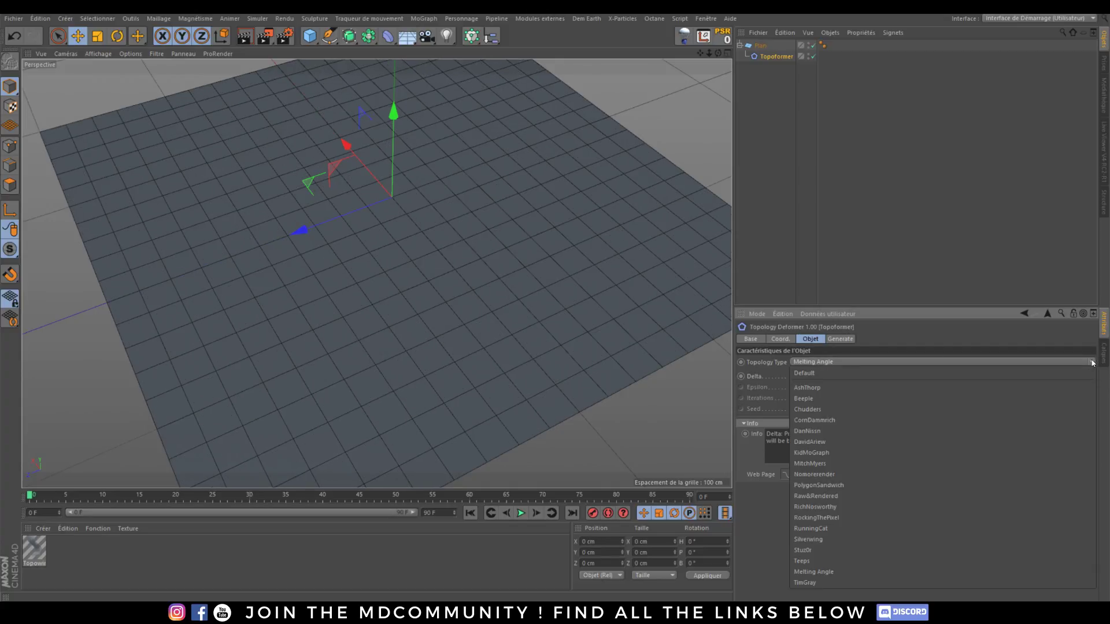
{"action": "left_click", "coordinate": [827, 455]}
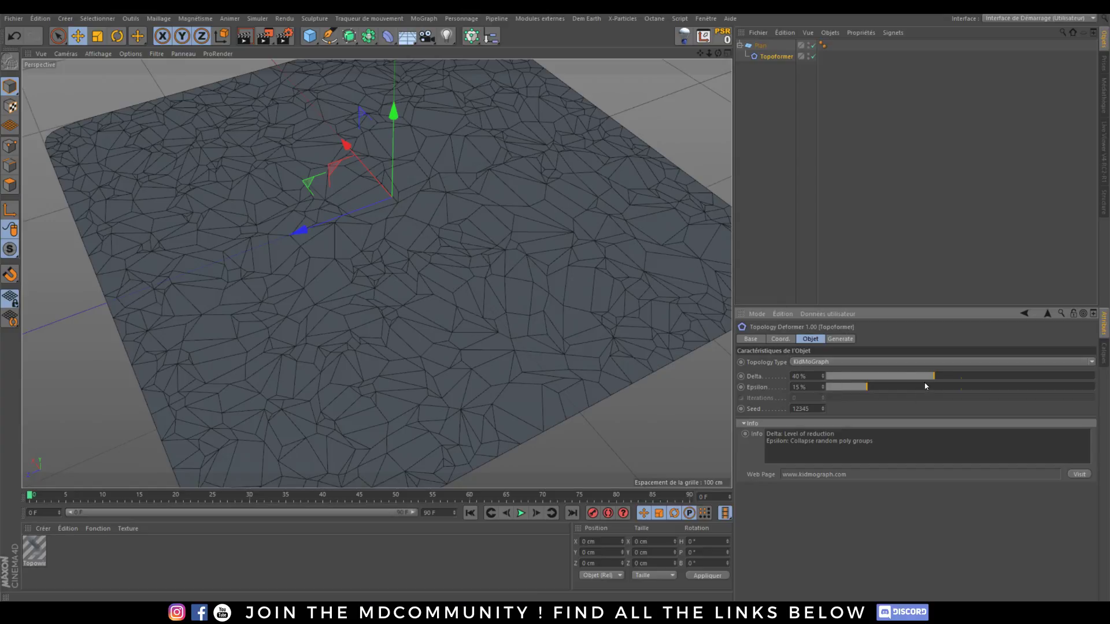
- Raise Delta to 66% and Epsilon to 20%, then show the MoExtrude generation settings
{"action": "left_click_drag", "start_coordinate": [836, 434], "coordinate": [667, 430]}
{"action": "left_click_drag", "start_coordinate": [878, 442], "coordinate": [734, 433]}
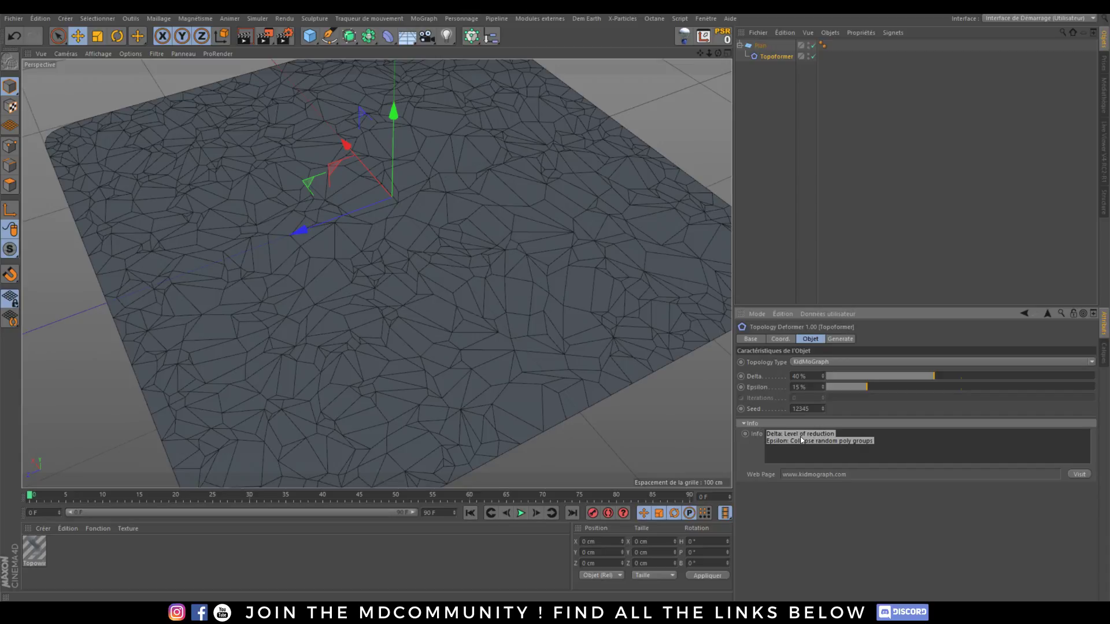
{"action": "left_click", "coordinate": [770, 431]}
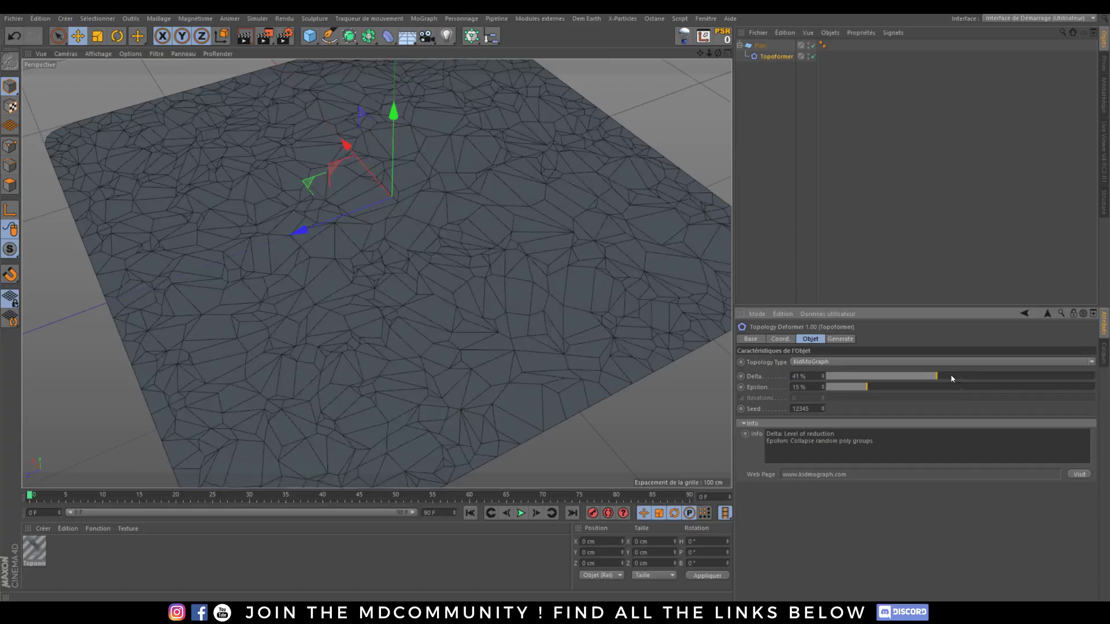
{"action": "left_click_drag", "start_coordinate": [952, 378], "coordinate": [1004, 374]}
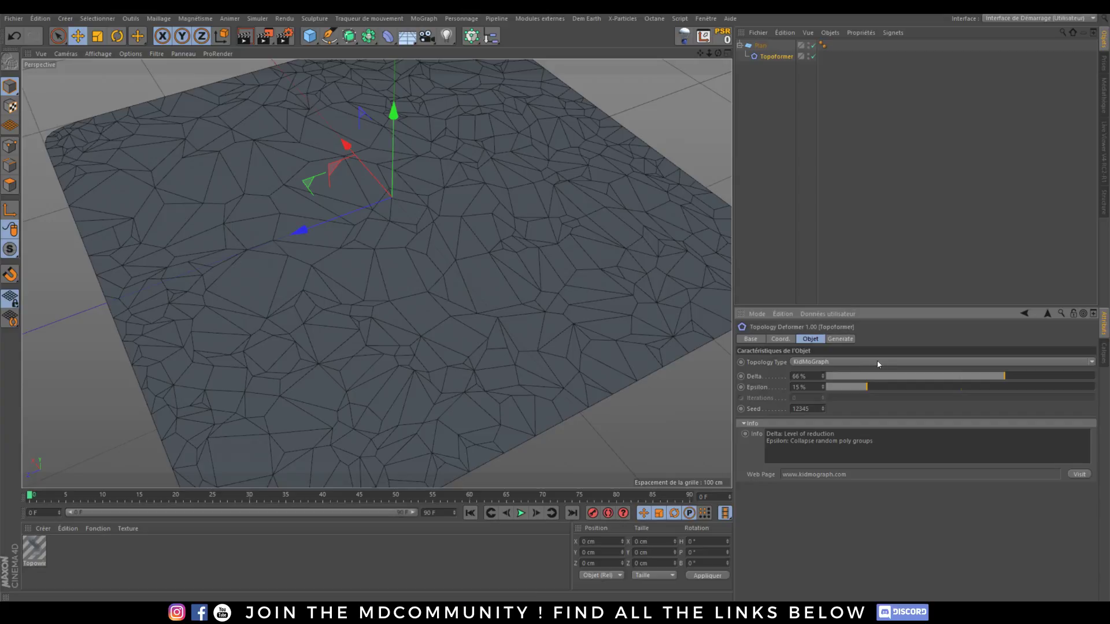
{"action": "left_click_drag", "start_coordinate": [867, 386], "coordinate": [902, 395]}
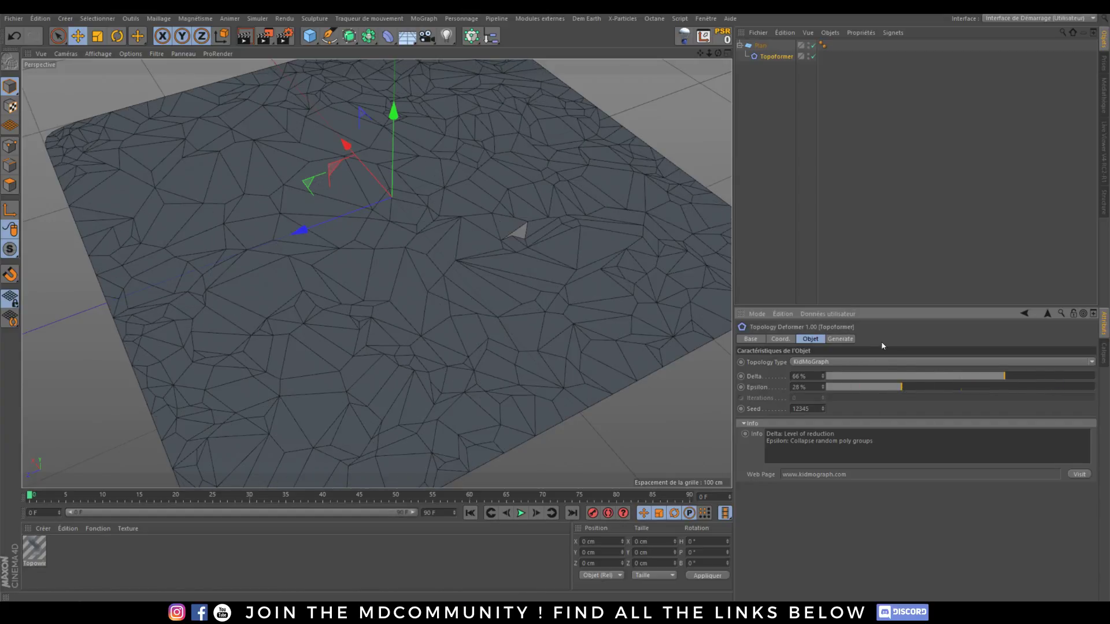
{"action": "left_click", "coordinate": [840, 338]}
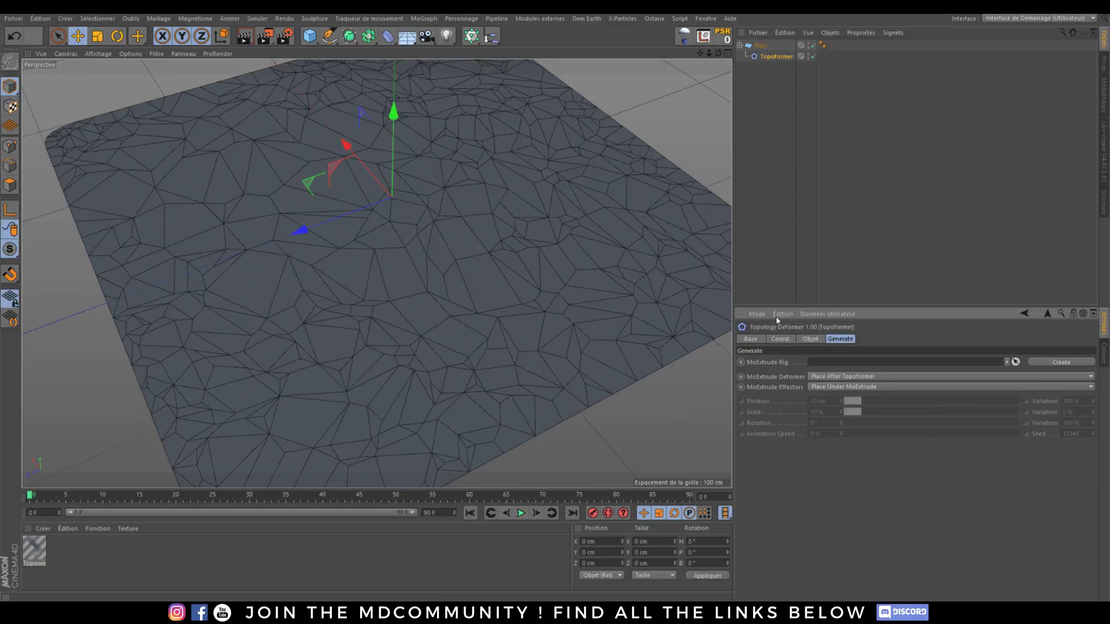
- Create a MoExtrude rig for the plane and inspect its Scale effector
{"action": "left_click", "coordinate": [1056, 363]}
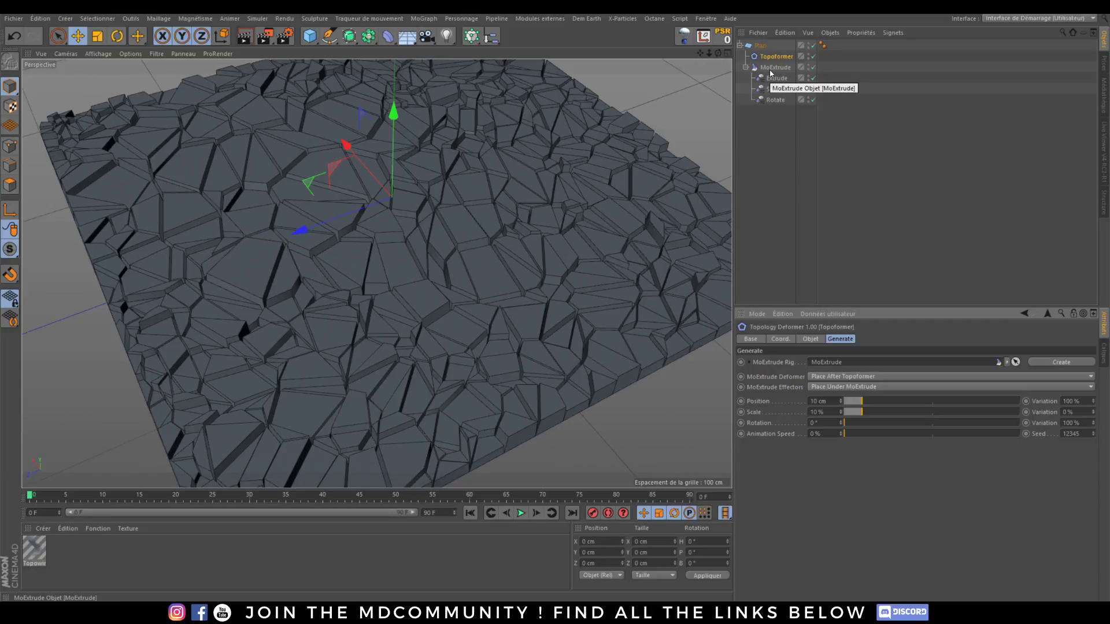
{"action": "left_click", "coordinate": [770, 68]}
{"action": "left_click", "coordinate": [774, 89]}
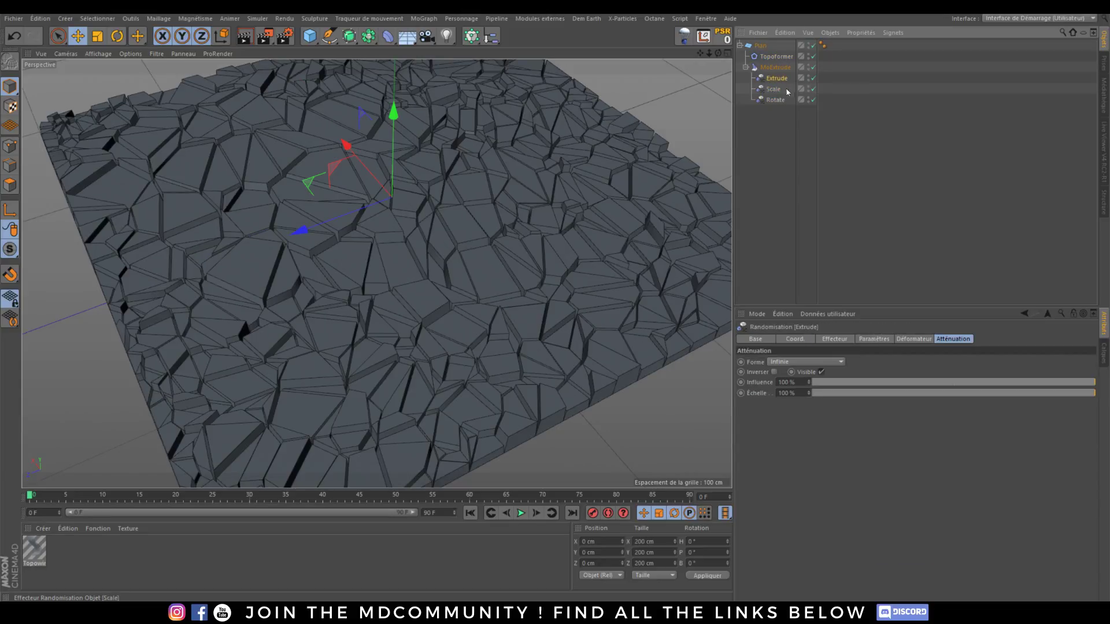
{"action": "left_click", "coordinate": [804, 168]}
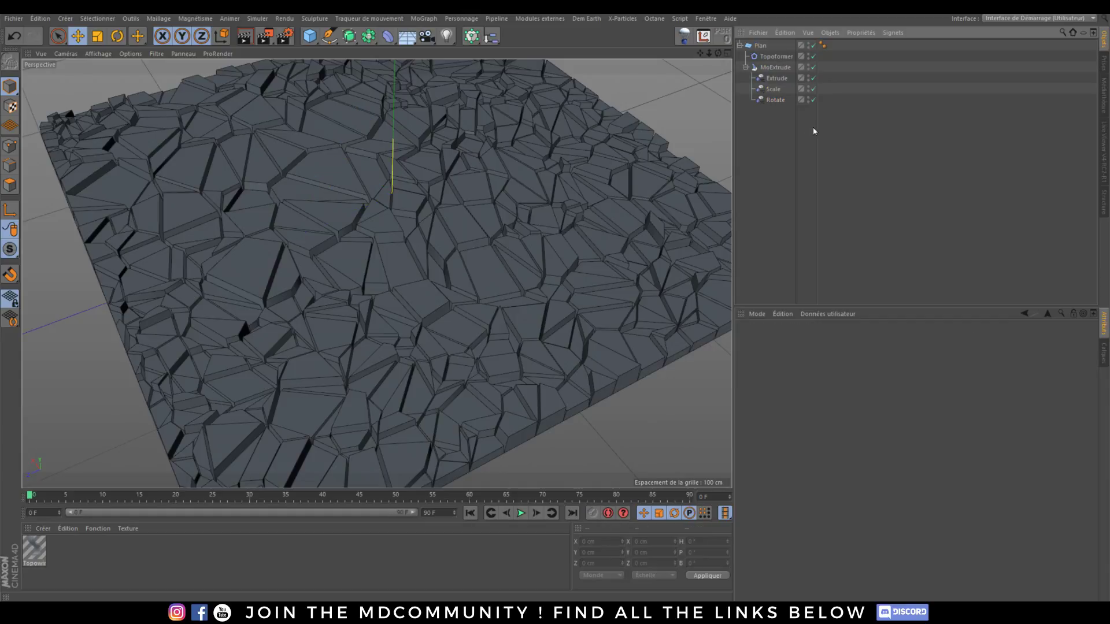
- Make the extruded cells taller in the Topoformer settings, then select the Extrude effector
{"action": "left_click", "coordinate": [774, 58]}
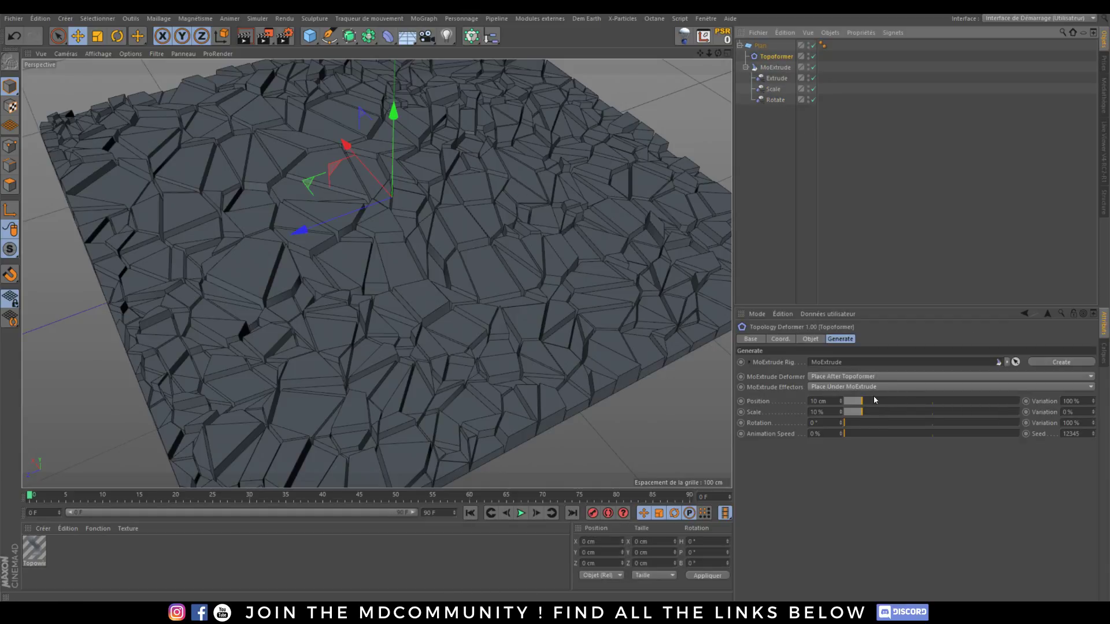
{"action": "left_click_drag", "start_coordinate": [874, 399], "coordinate": [893, 400]}
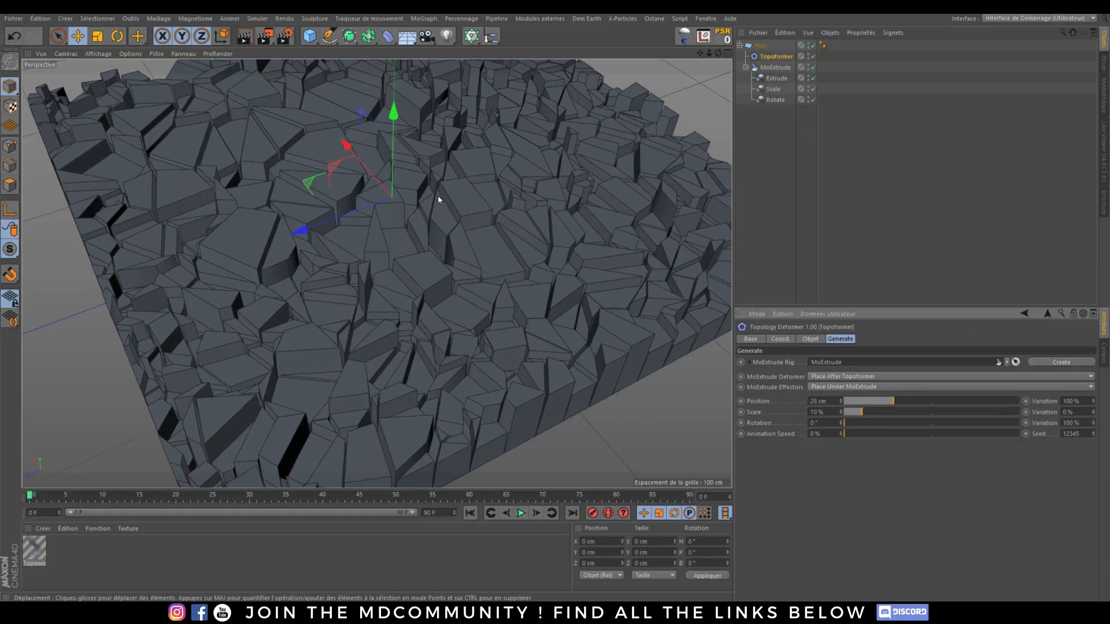
{"action": "left_click_drag", "start_coordinate": [413, 252], "coordinate": [414, 234], "text": "alt"}
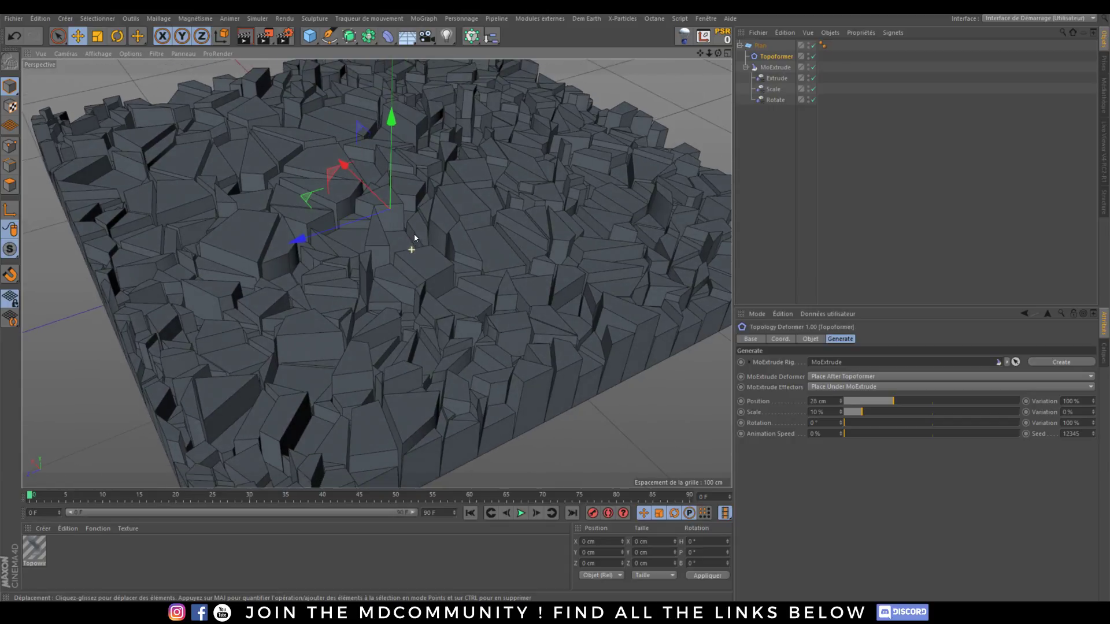
{"action": "left_click", "coordinate": [772, 81]}
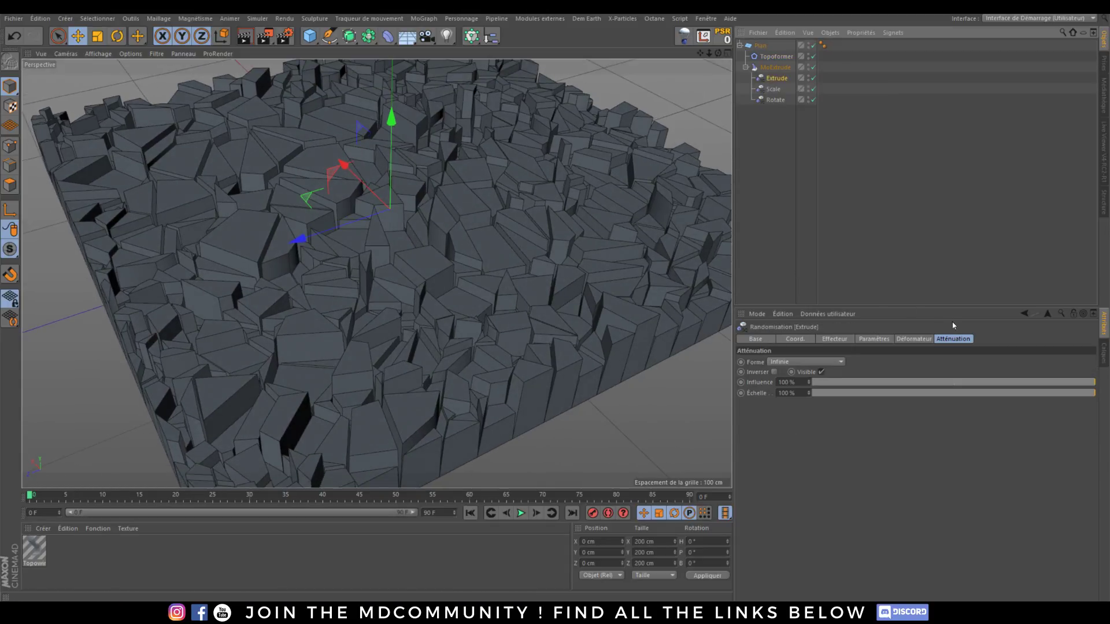
- Set the Extrude falloff shape to Sphère, nudge it along Z, and show the Octane live render
{"action": "left_click", "coordinate": [840, 361]}
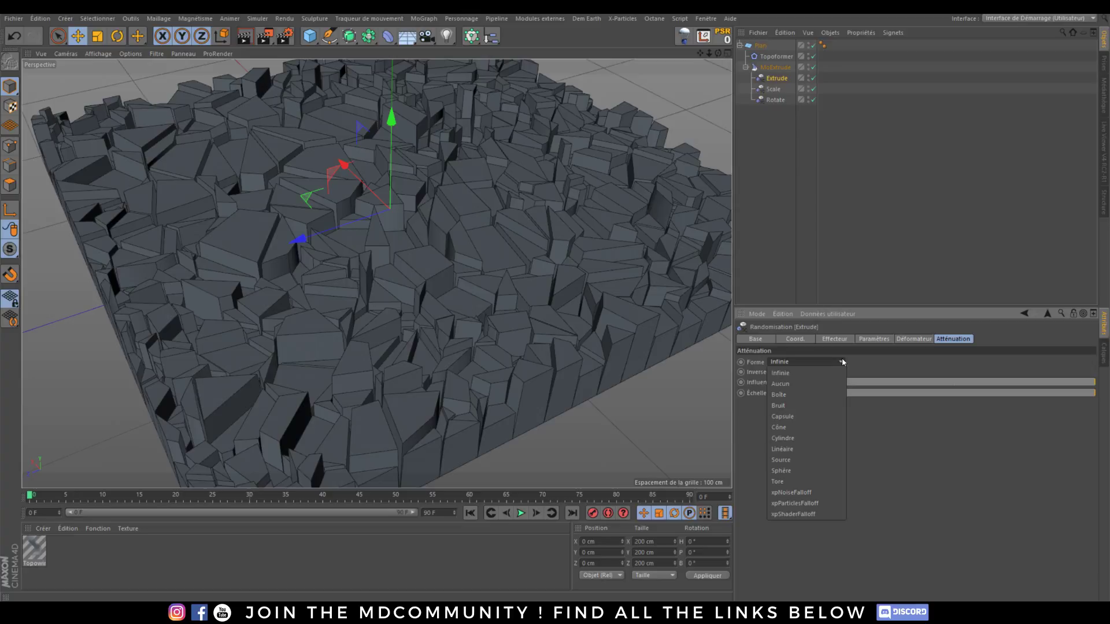
{"action": "left_click", "coordinate": [799, 461]}
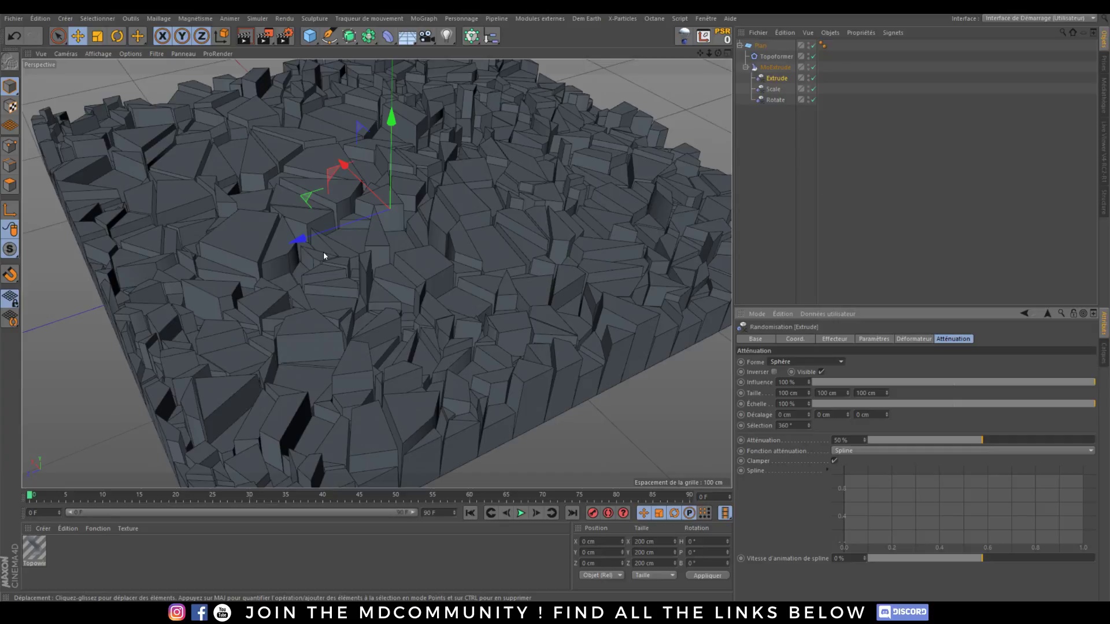
{"action": "left_click_drag", "start_coordinate": [317, 236], "coordinate": [316, 246]}
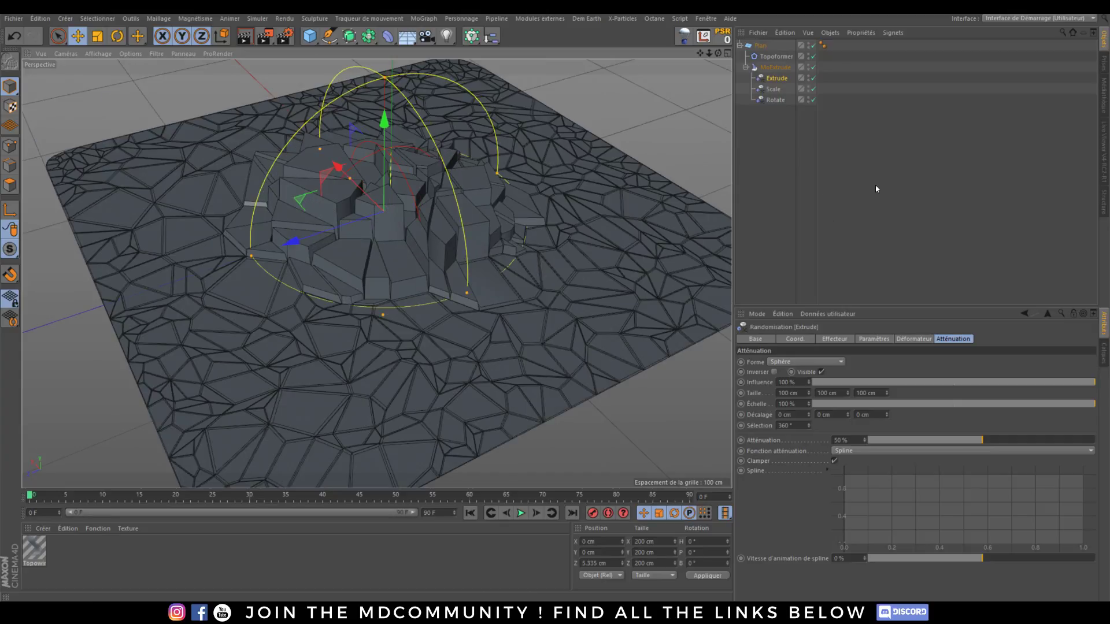
{"action": "left_click_drag", "start_coordinate": [416, 231], "coordinate": [217, 71], "text": "alt"}
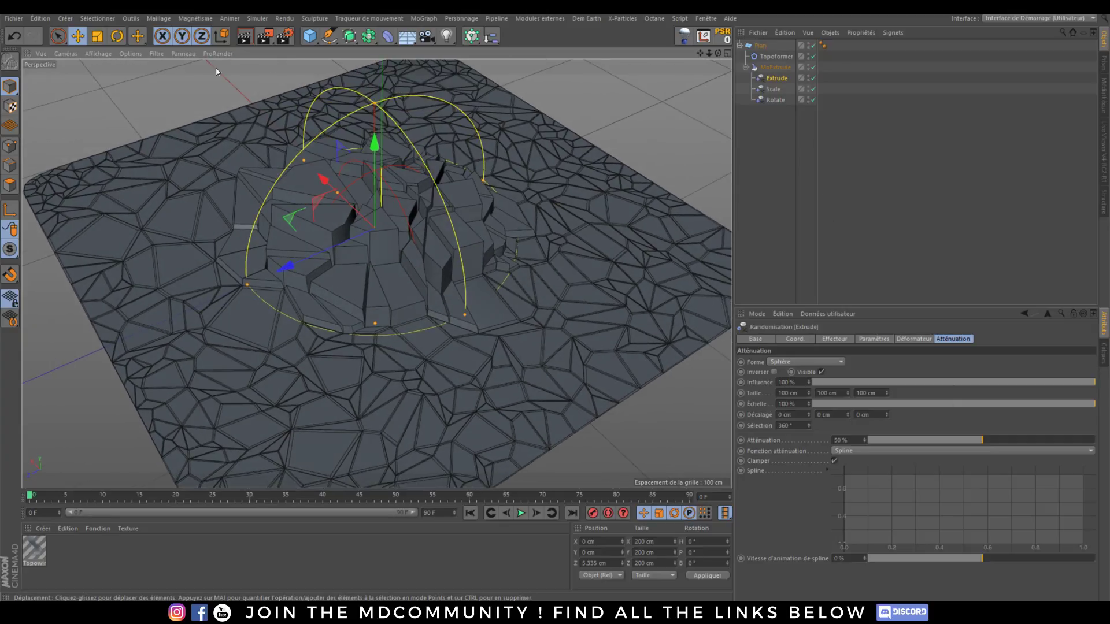
{"action": "left_click", "coordinate": [1104, 129]}
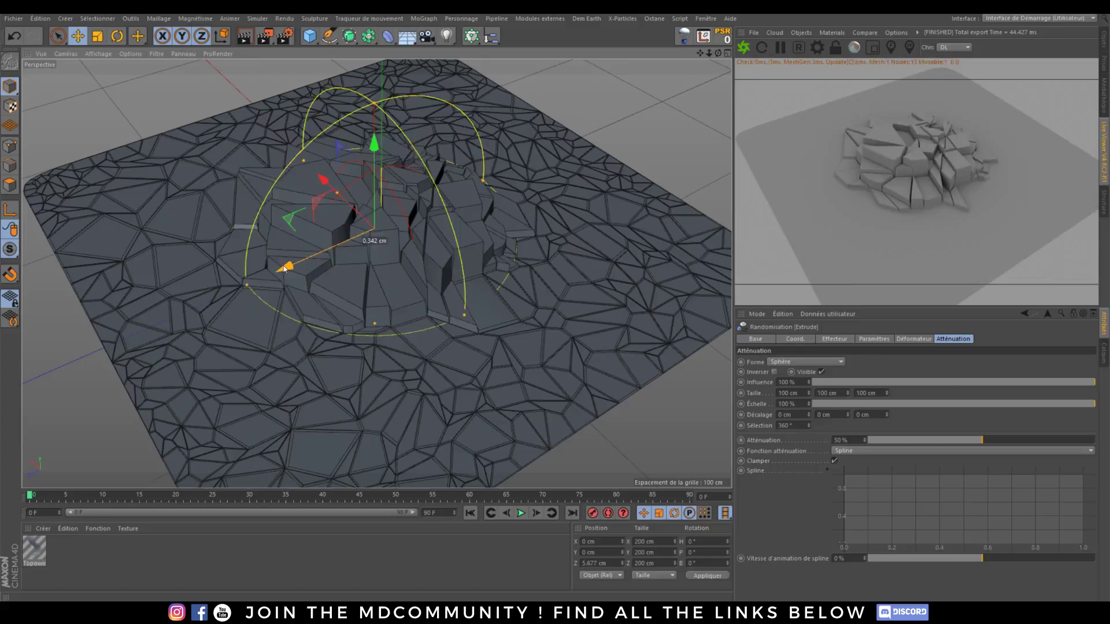
- Slide the sphere falloff along Z across the plane so the raised cluster follows it
{"action": "left_click_drag", "start_coordinate": [290, 265], "coordinate": [347, 185]}
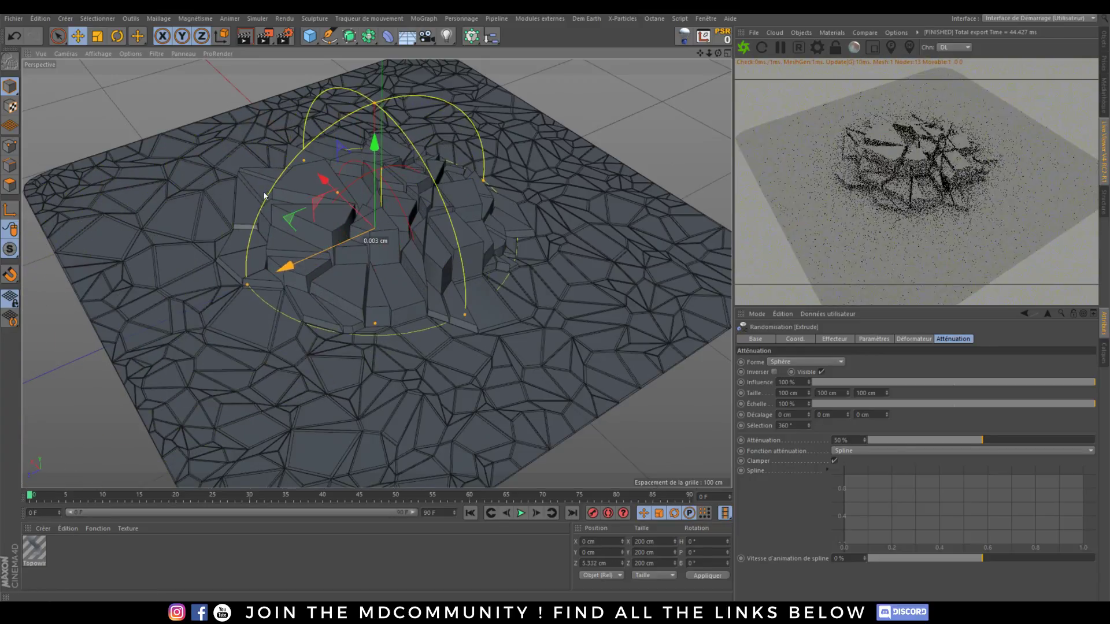
{"action": "scroll", "coordinate": [327, 167], "scroll_direction": "up", "scroll_amount": 1}
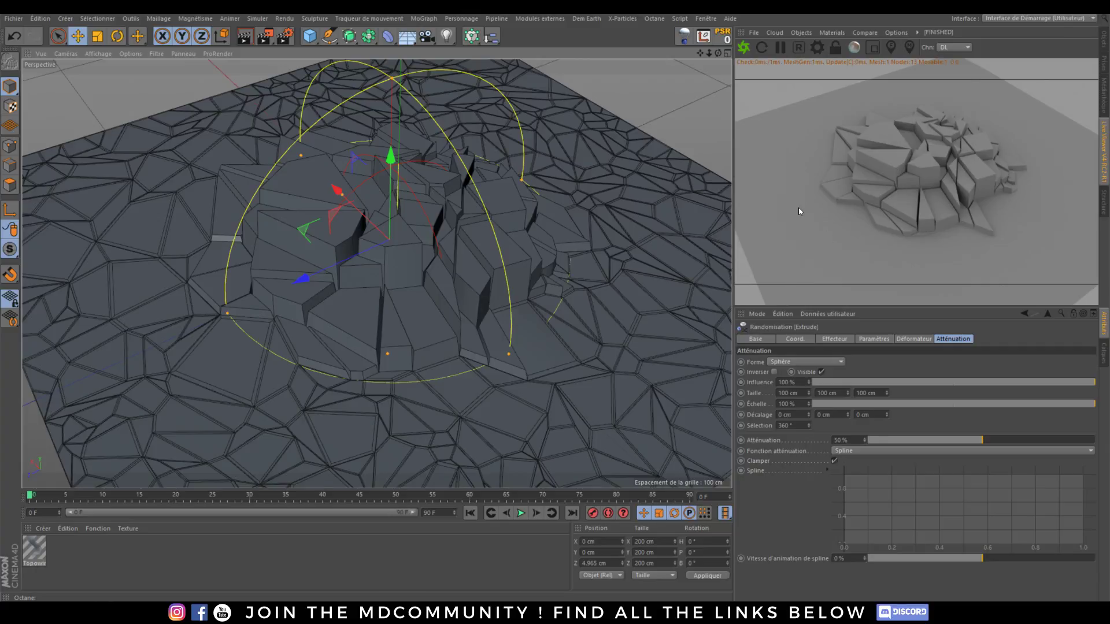
{"action": "left_click", "coordinate": [492, 36]}
{"action": "left_click_drag", "start_coordinate": [301, 281], "coordinate": [347, 175]}
- Switch to Gouraud shading, shift the falloff along X, pause the live render, and show the Objects list
{"action": "left_click", "coordinate": [98, 53]}
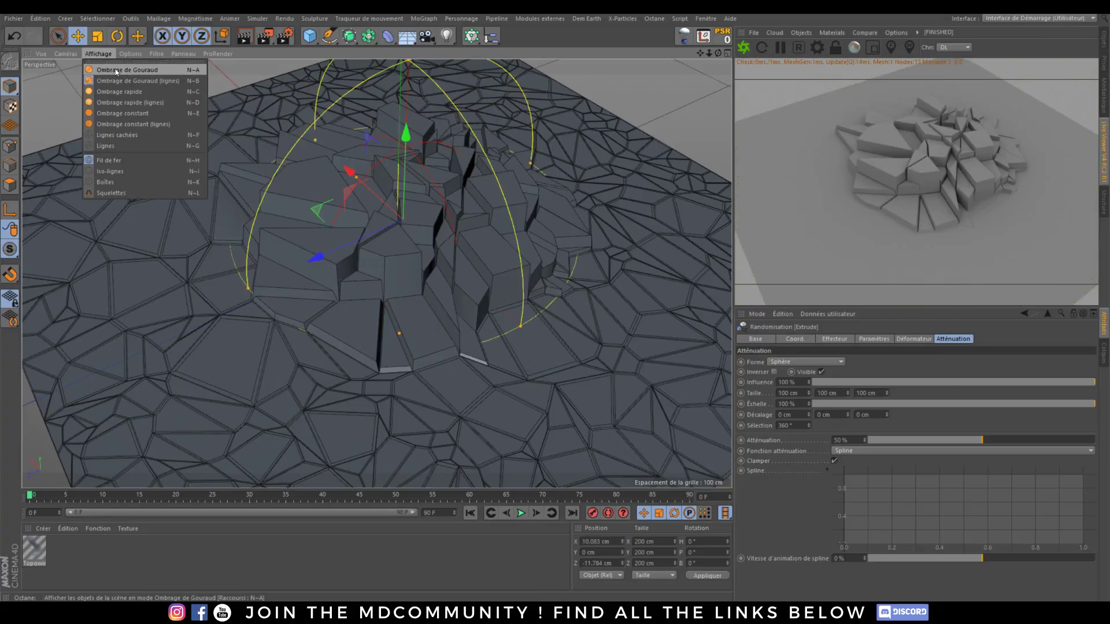
{"action": "left_click", "coordinate": [116, 70]}
{"action": "left_click_drag", "start_coordinate": [347, 171], "coordinate": [358, 290]}
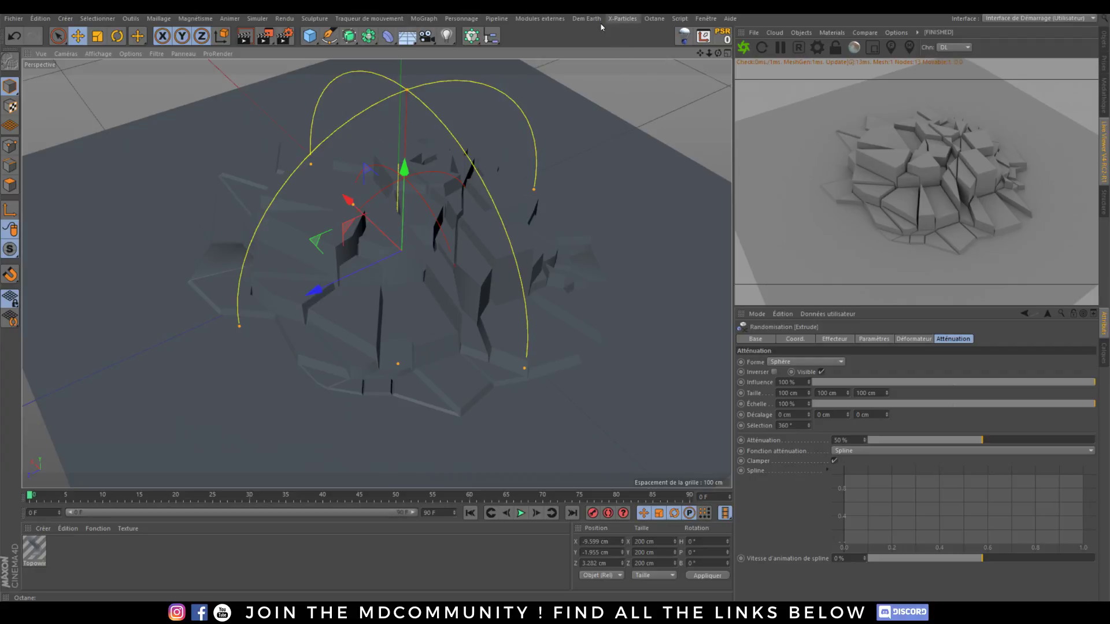
{"action": "left_click", "coordinate": [618, 21]}
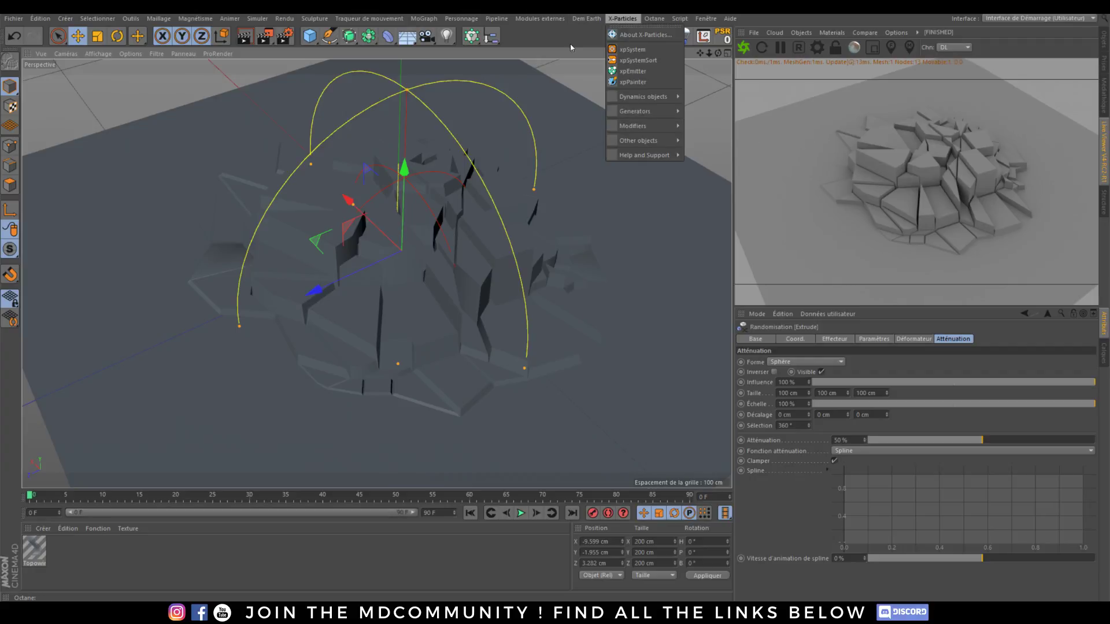
{"action": "left_click", "coordinate": [780, 46]}
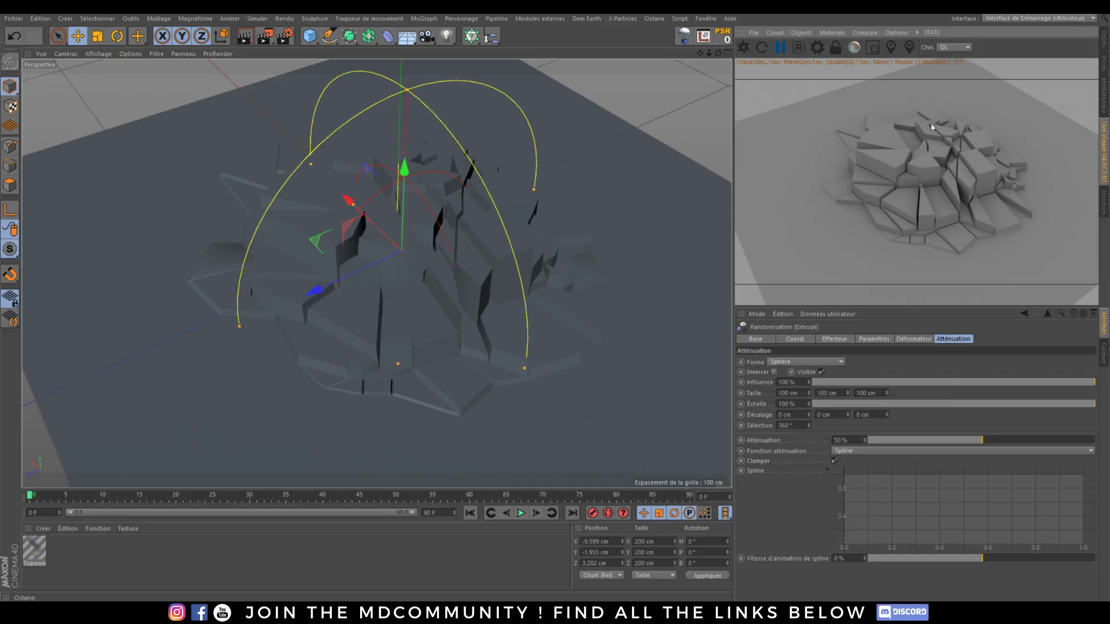
{"action": "left_click", "coordinate": [1105, 34]}
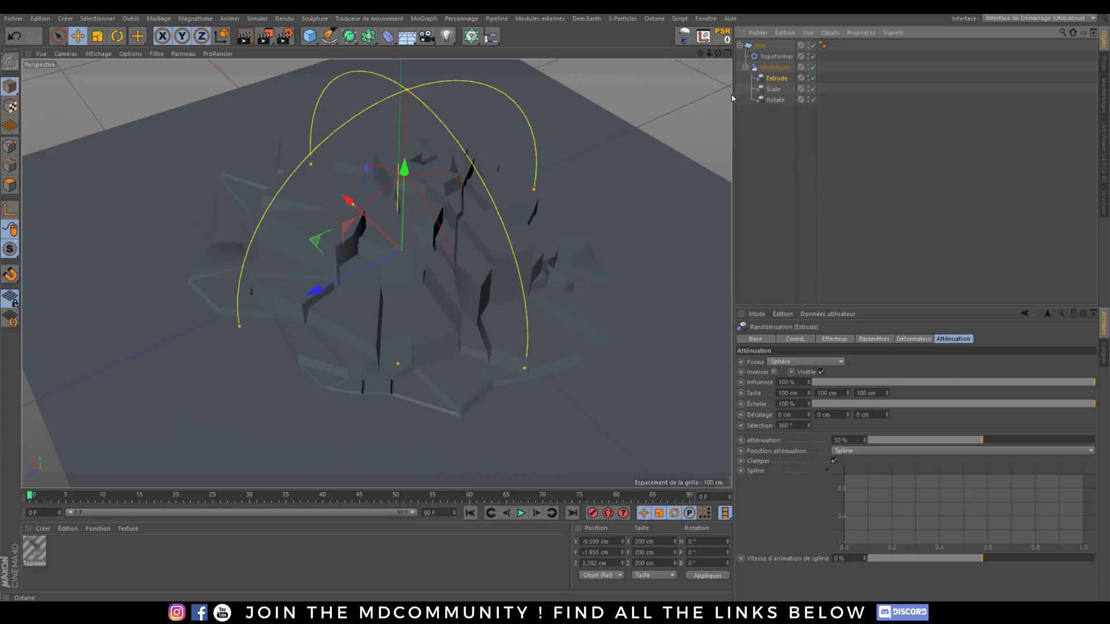
- Clear the scene and add a sphere plus an offset duplicate
{"action": "key", "text": "ctrl+a"}
{"action": "key", "text": "Delete"}
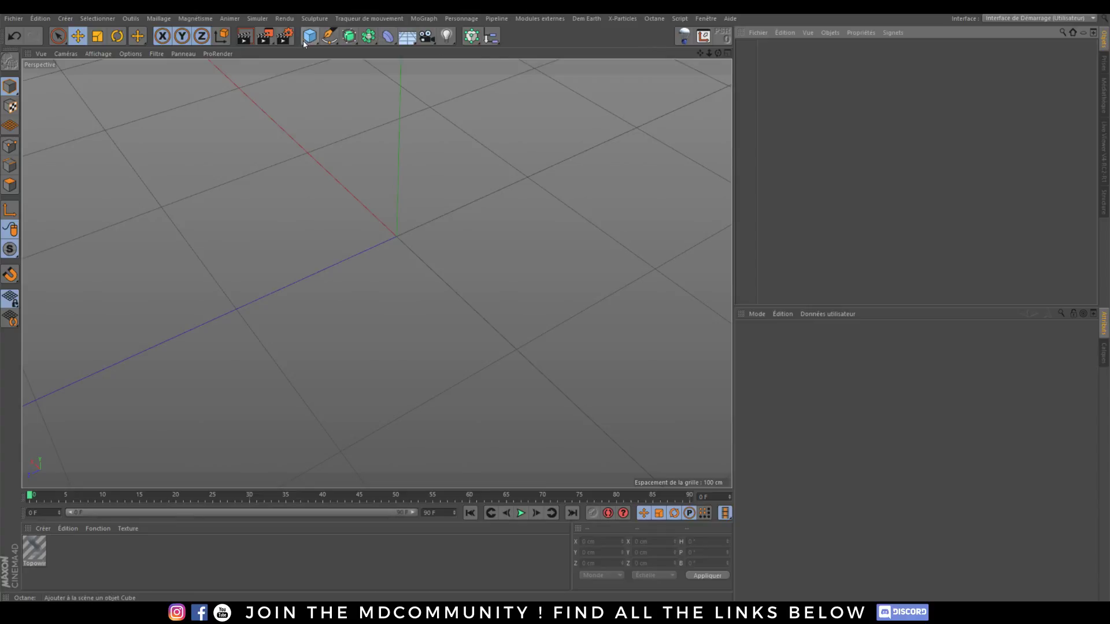
{"action": "left_click_drag", "start_coordinate": [305, 45], "coordinate": [585, 70]}
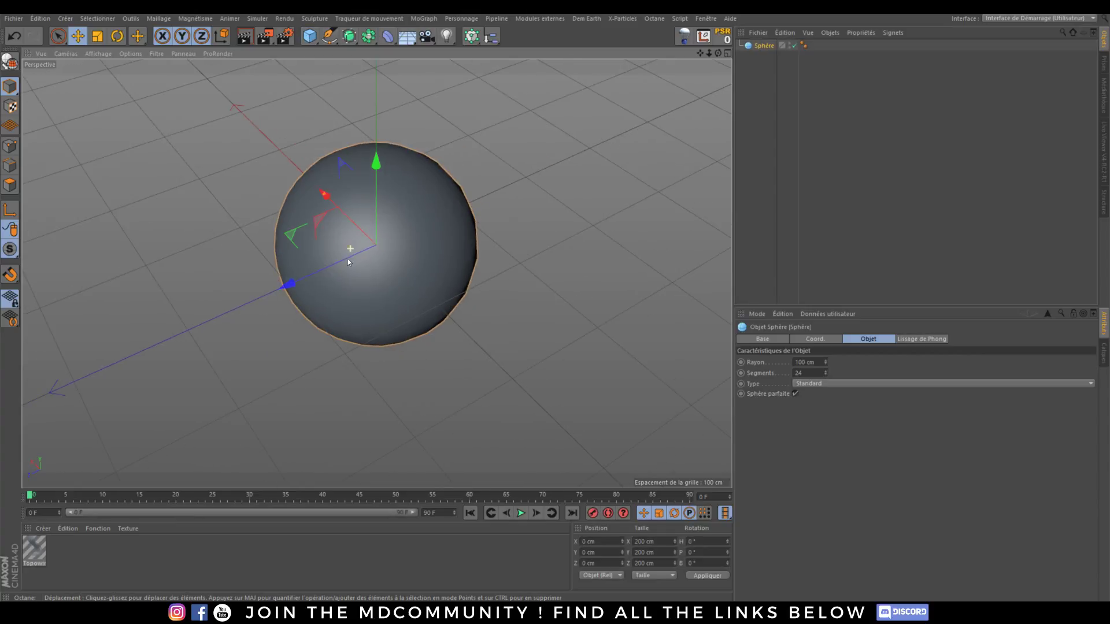
{"action": "left_click_drag", "start_coordinate": [285, 280], "coordinate": [610, 169], "text": "ctrl"}
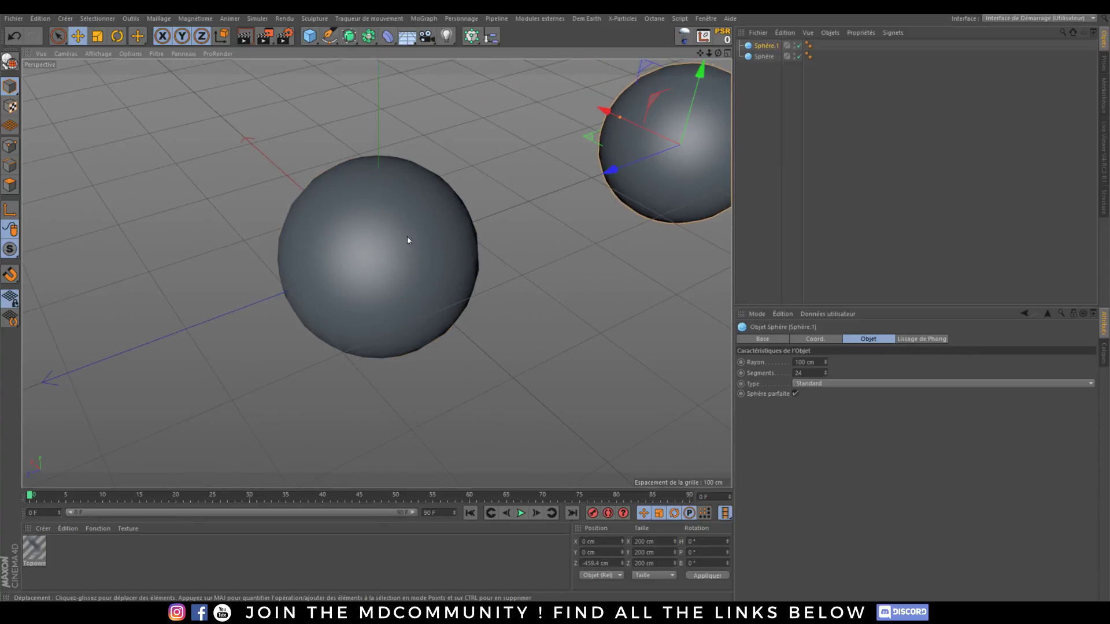
- Wrap the copied sphere in Trypogen with Smooth 0, Reduction 77.7% and Combined Thickness mode
{"action": "left_click", "coordinate": [539, 19]}
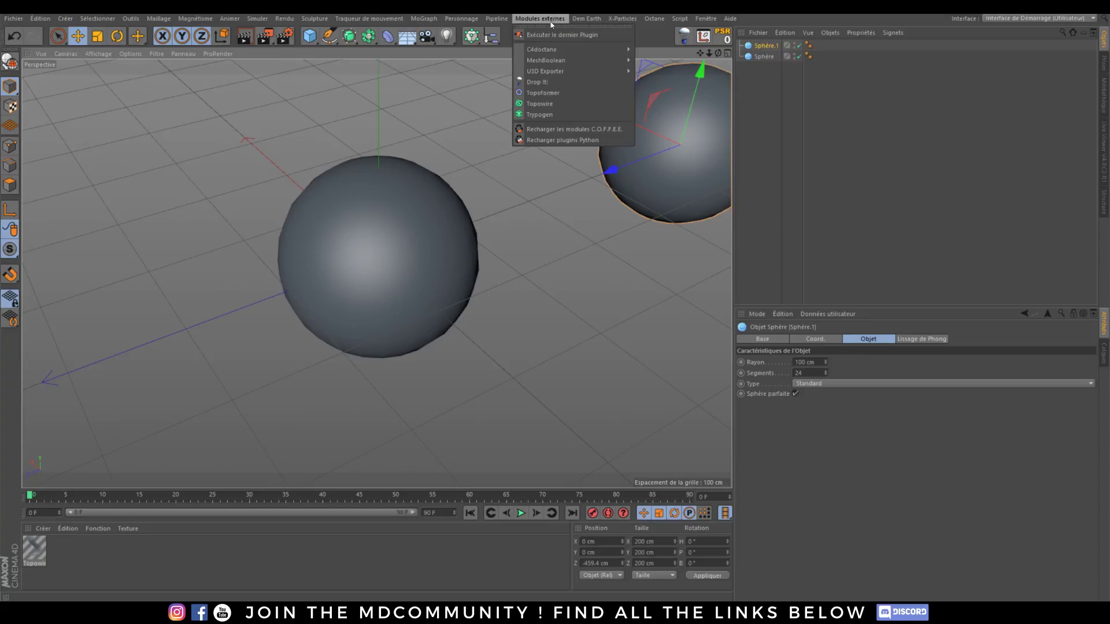
{"action": "left_click", "coordinate": [540, 114], "text": "alt"}
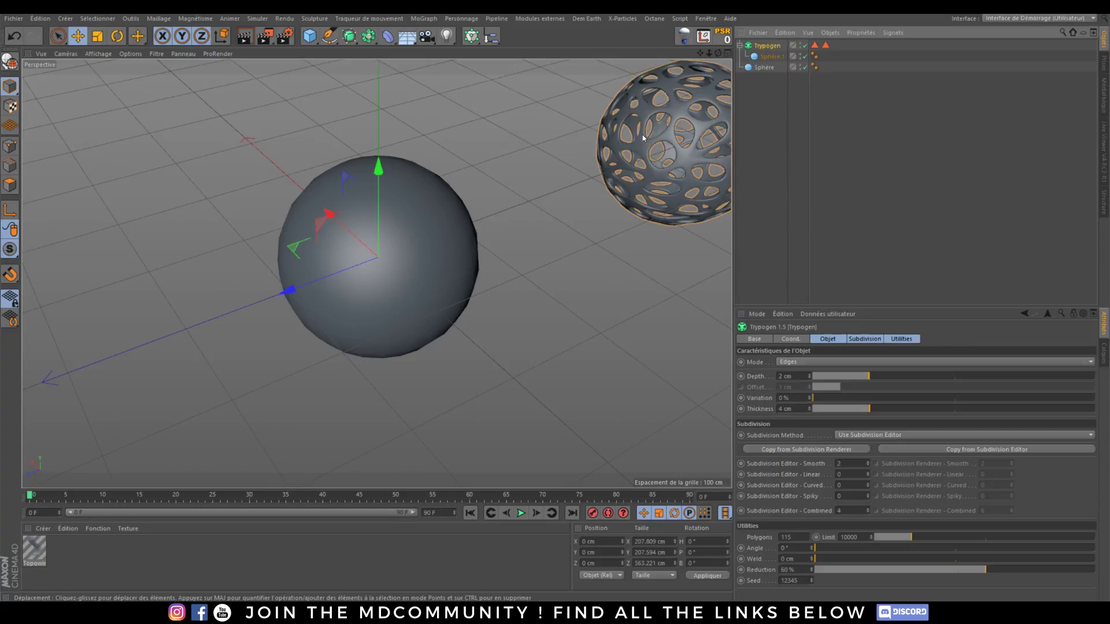
{"action": "key", "text": "o"}
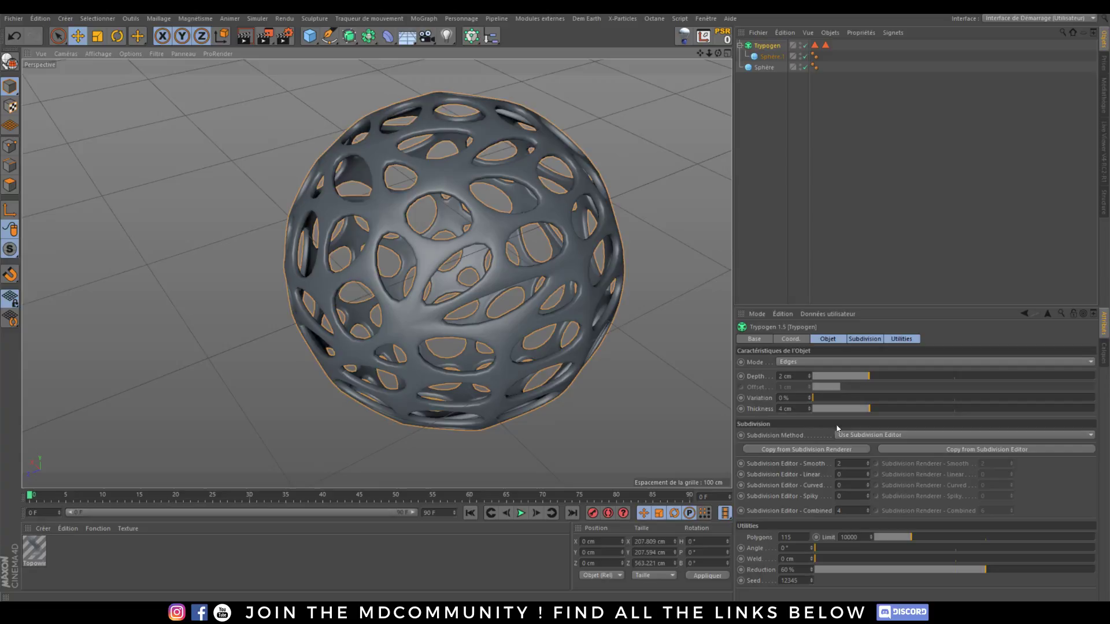
{"action": "mouse_move", "coordinate": [869, 467]}
{"action": "left_mouse_down"}
{"action": "mouse_move", "coordinate": [872, 481]}
{"action": "mouse_move", "coordinate": [870, 468]}
{"action": "left_mouse_up"}
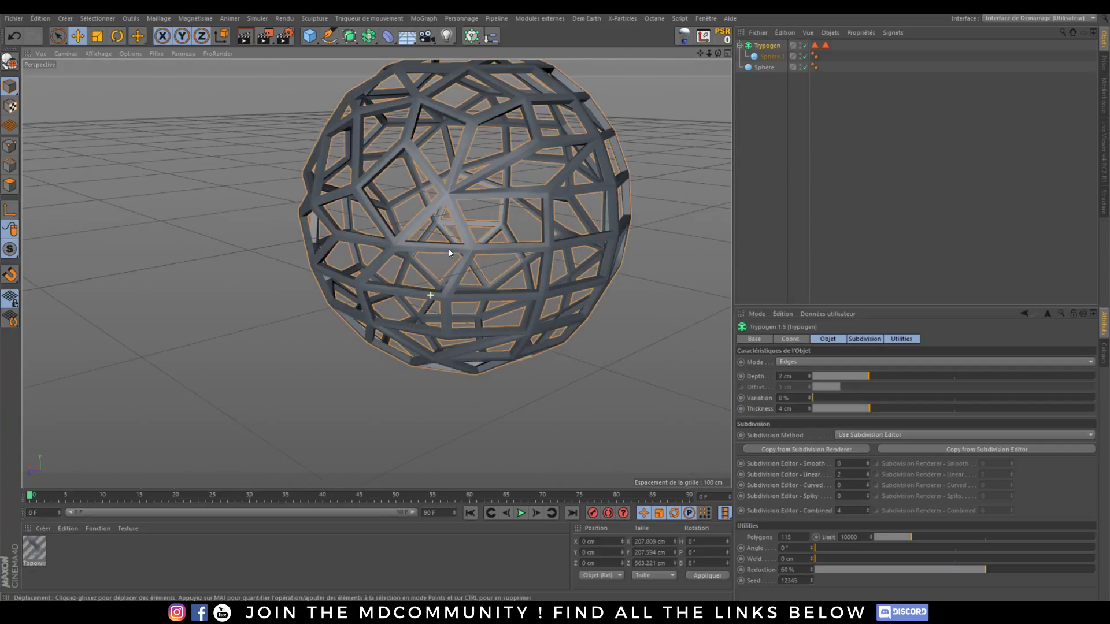
{"action": "left_click_drag", "start_coordinate": [843, 569], "coordinate": [1036, 576]}
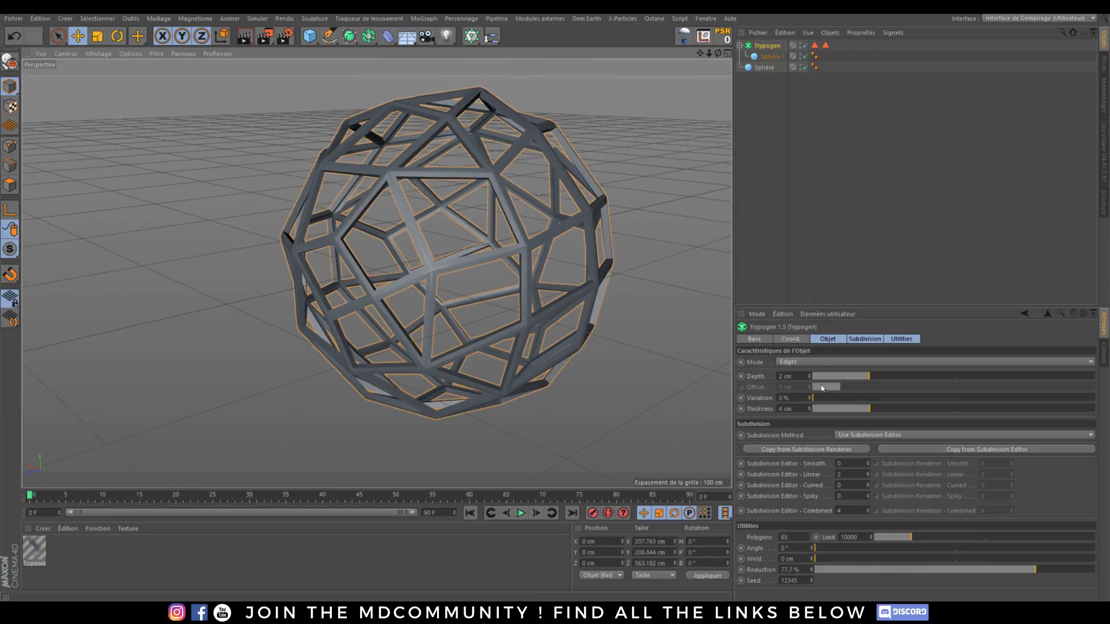
{"action": "left_click", "coordinate": [809, 362]}
{"action": "left_click", "coordinate": [808, 405]}
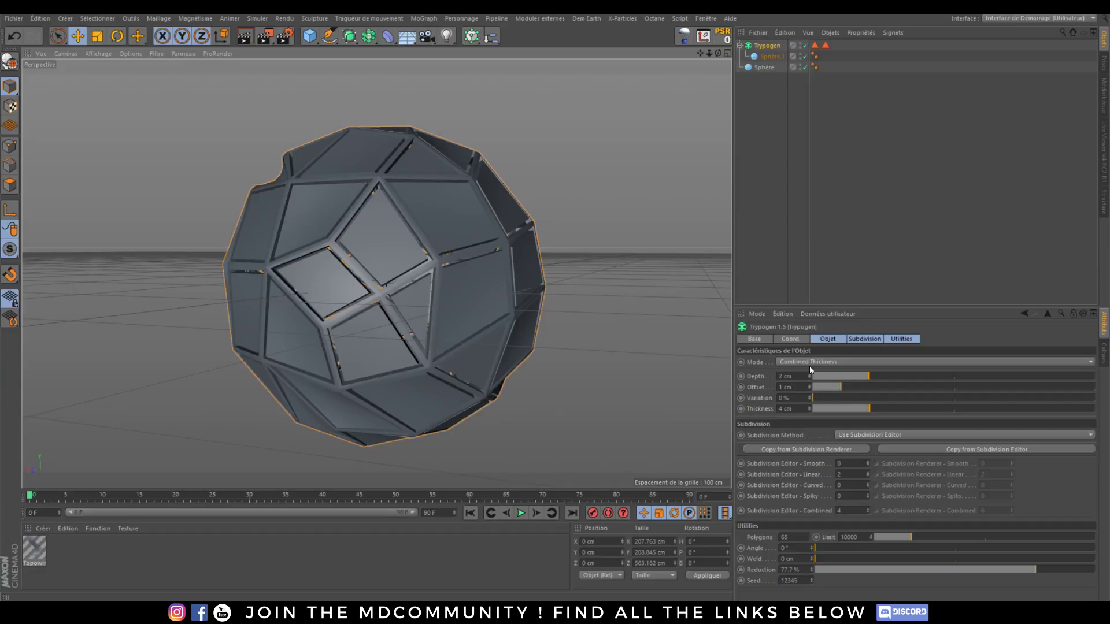
- Inspect the Trypogen sphere, then pull Sphère.1 back out of the Trypogen object
{"action": "scroll", "coordinate": [810, 362], "scroll_direction": "down", "scroll_amount": 1}
{"action": "left_click_drag", "start_coordinate": [404, 260], "coordinate": [419, 276], "text": "alt"}
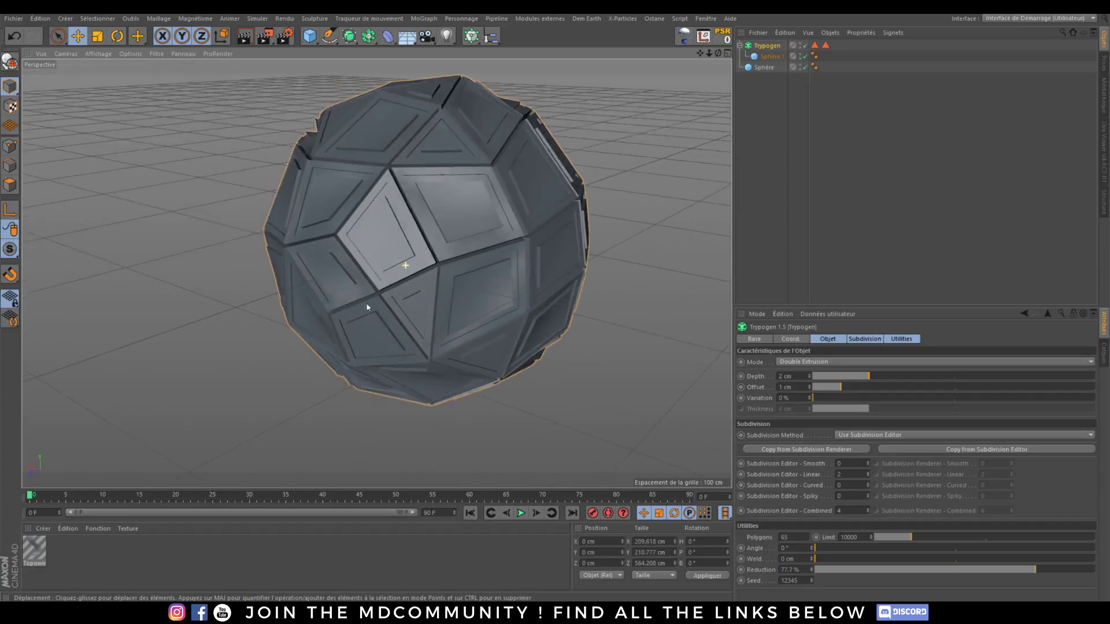
{"action": "scroll", "coordinate": [419, 275], "scroll_direction": "down", "scroll_amount": 3}
{"action": "scroll", "coordinate": [419, 275], "scroll_direction": "up", "scroll_amount": 1}
{"action": "left_click_drag", "start_coordinate": [771, 56], "coordinate": [764, 71]}
- Replace the empty Trypogen object with a Topowire object and parent both spheres under it
{"action": "key", "text": "Delete"}
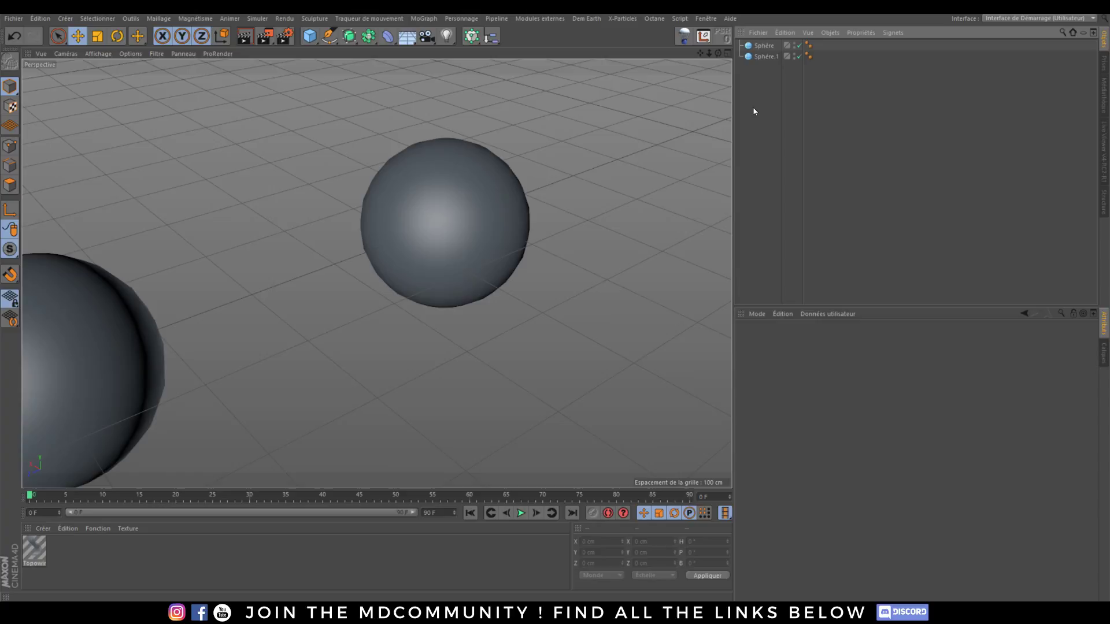
{"action": "key", "text": "shift+c"}
{"action": "type", "text": "polyw"}
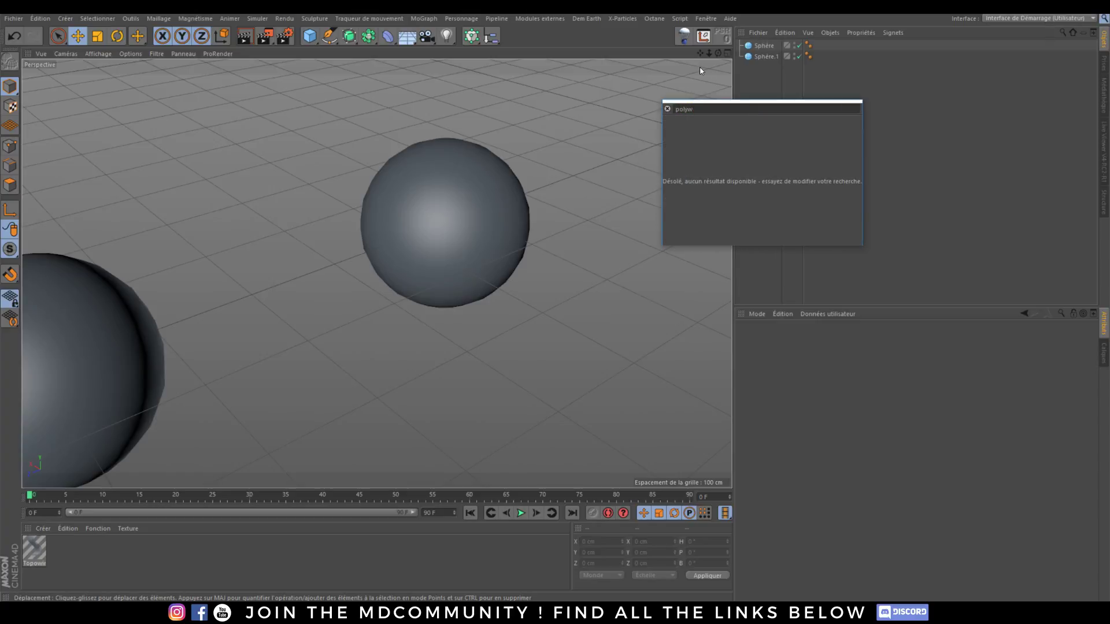
{"action": "key", "text": "BackSpace"}
{"action": "key", "text": "BackSpace"}
{"action": "key", "text": "BackSpace"}
{"action": "key", "text": "BackSpace"}
{"action": "key", "text": "BackSpace"}
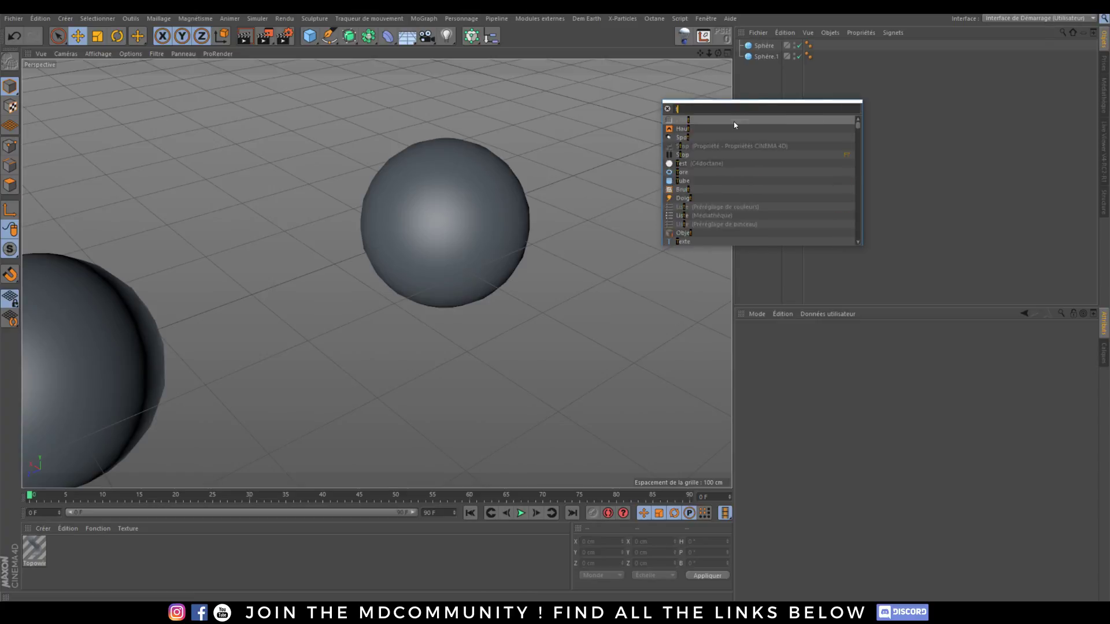
{"action": "type", "text": "topo"}
{"action": "key", "text": "Return"}
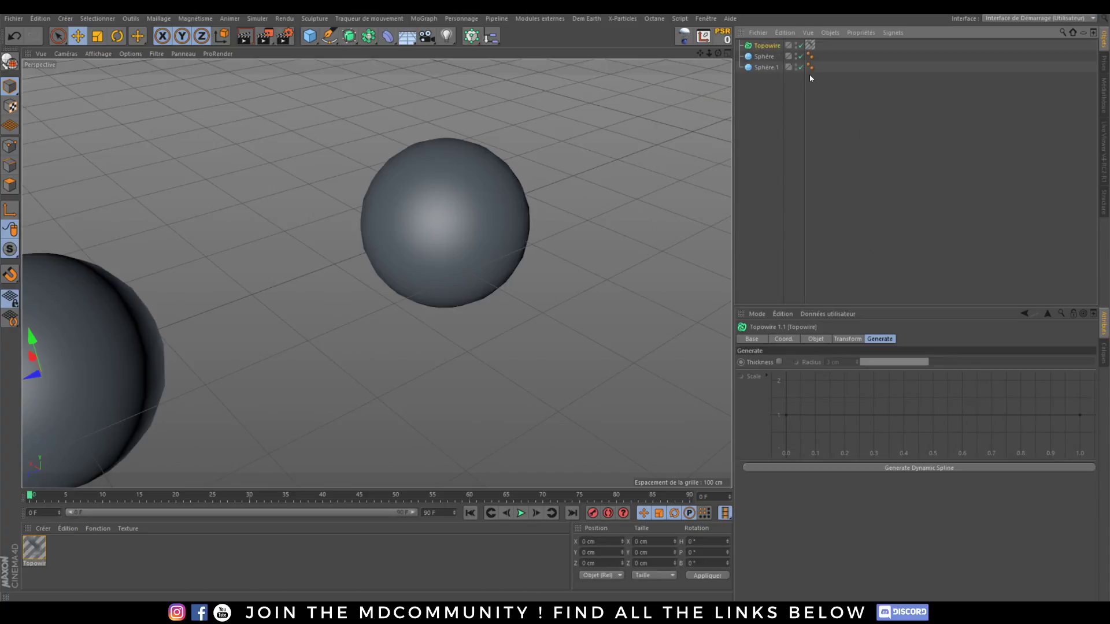
{"action": "left_click_drag", "start_coordinate": [764, 56], "coordinate": [767, 47]}
{"action": "left_click_drag", "start_coordinate": [491, 173], "coordinate": [455, 249]}
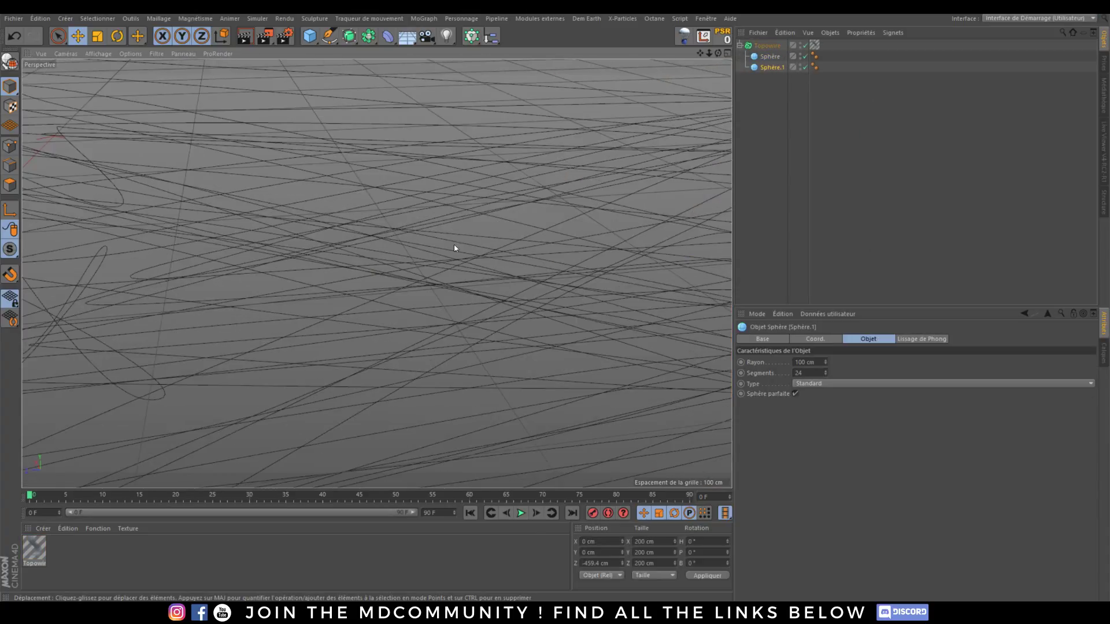
{"action": "scroll", "coordinate": [454, 249], "scroll_direction": "down", "scroll_amount": 6}
- Bend the Topowire wires with Curvature Y -135 cm and enable Thickness at 1.5 cm radius
{"action": "left_click", "coordinate": [767, 45]}
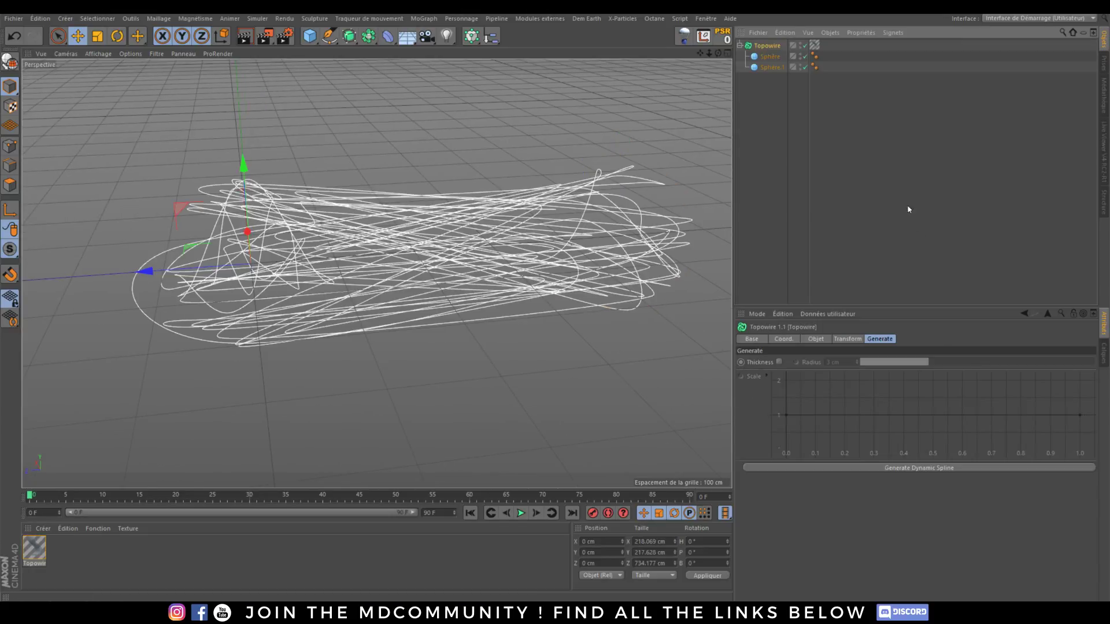
{"action": "left_click", "coordinate": [848, 339]}
{"action": "left_click", "coordinate": [822, 362]}
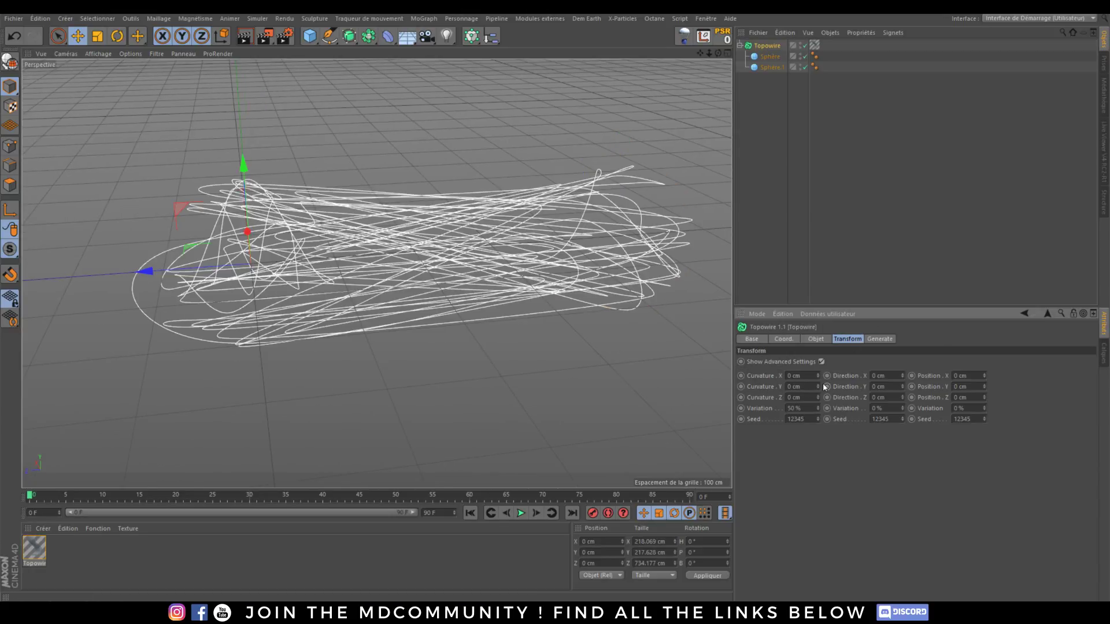
{"action": "left_click_drag", "start_coordinate": [821, 388], "coordinate": [820, 440]}
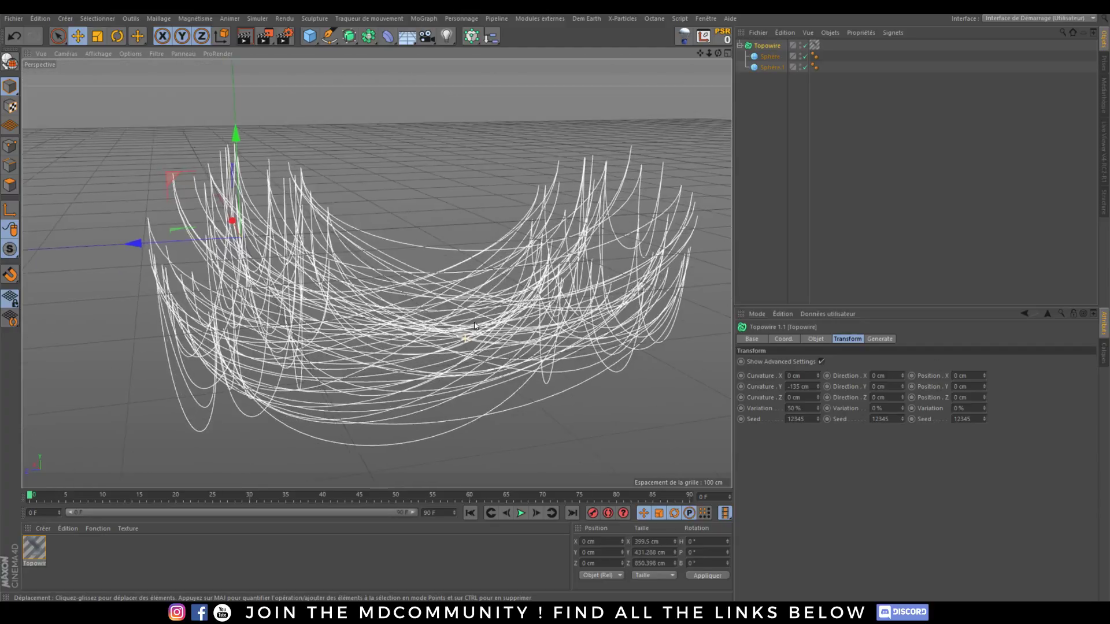
{"action": "left_click", "coordinate": [880, 340]}
{"action": "left_click", "coordinate": [779, 361]}
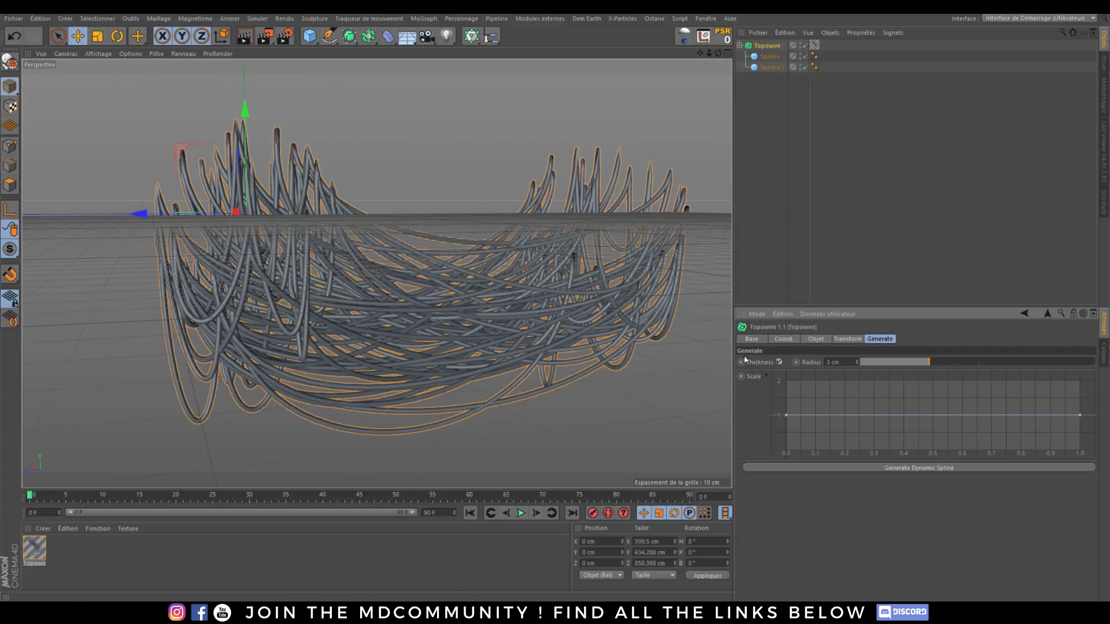
{"action": "left_click_drag", "start_coordinate": [891, 370], "coordinate": [893, 366]}
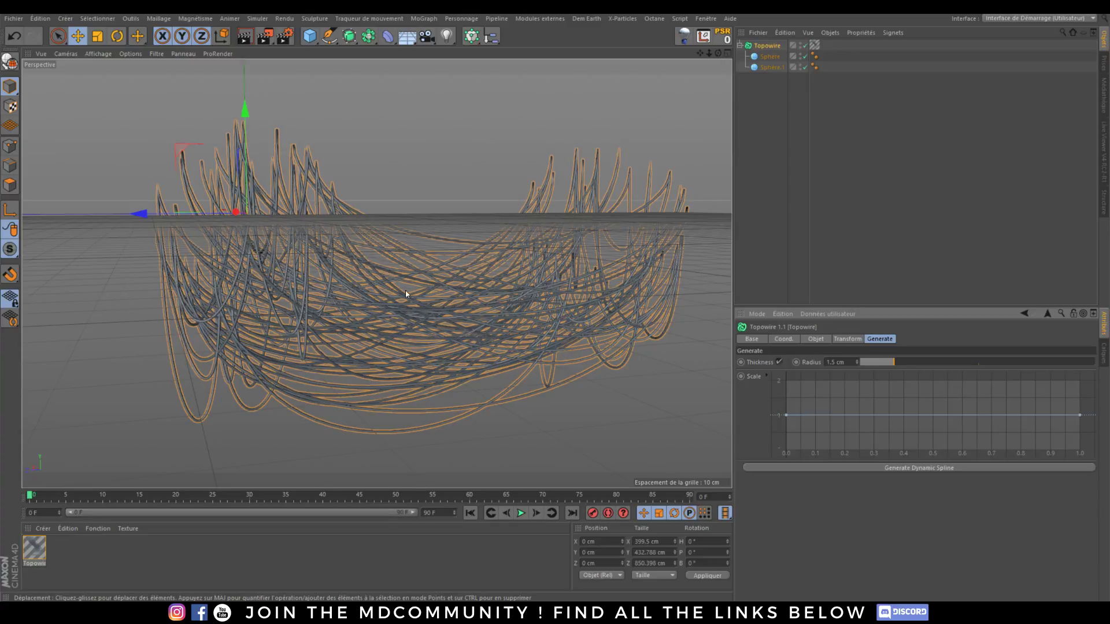
- Preview the wire bowl in the Octane live render view from several angles, then list installed plugins
{"action": "left_click_drag", "start_coordinate": [399, 271], "coordinate": [386, 297], "text": "alt"}
{"action": "left_click", "coordinate": [1104, 149]}
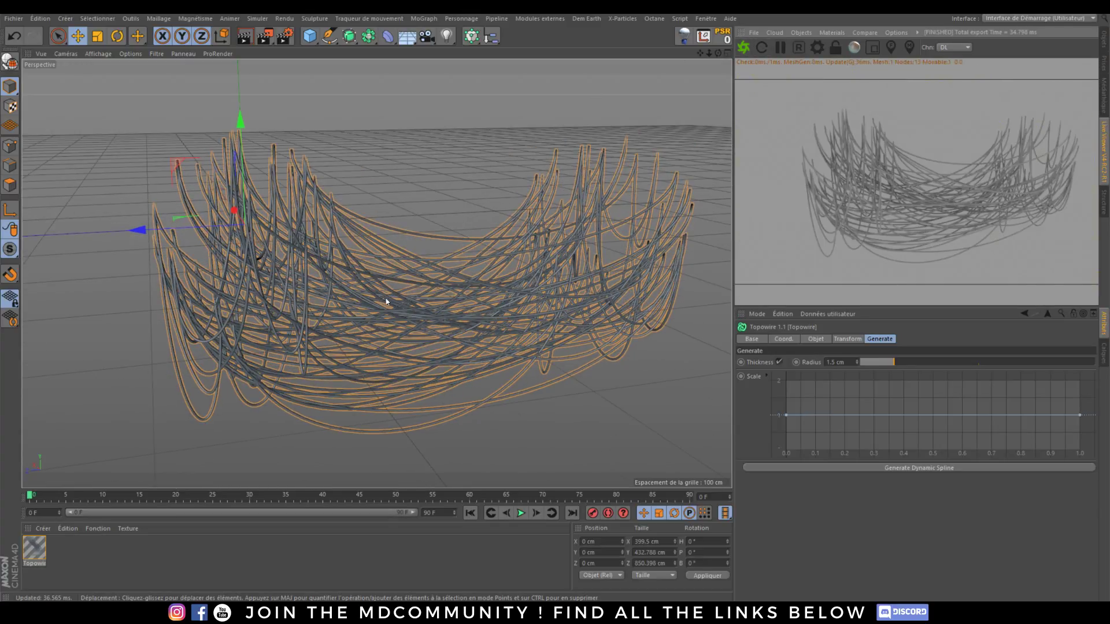
{"action": "left_click_drag", "start_coordinate": [384, 302], "coordinate": [387, 278], "text": "alt"}
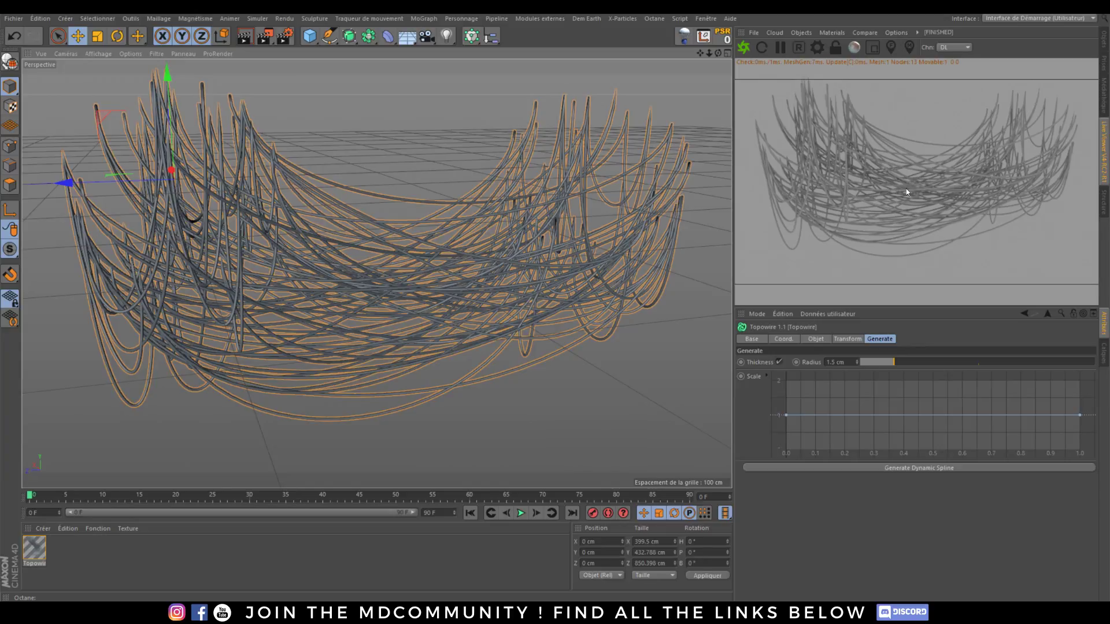
{"action": "left_click", "coordinate": [780, 50]}
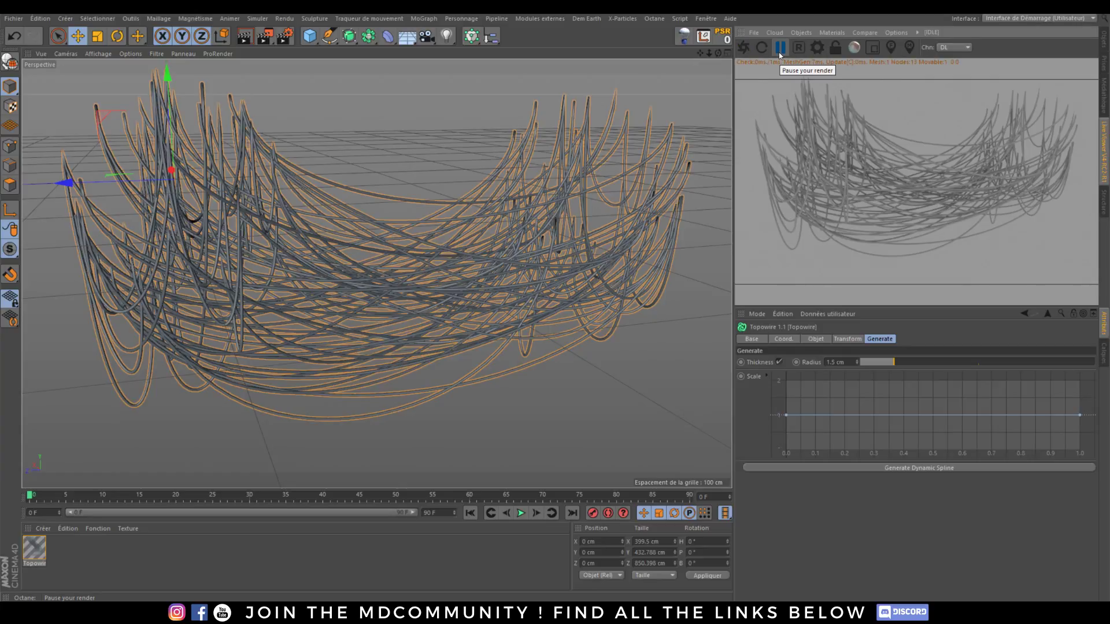
{"action": "left_click_drag", "start_coordinate": [372, 279], "coordinate": [343, 232], "text": "alt"}
{"action": "left_click_drag", "start_coordinate": [420, 258], "coordinate": [384, 266], "text": "alt"}
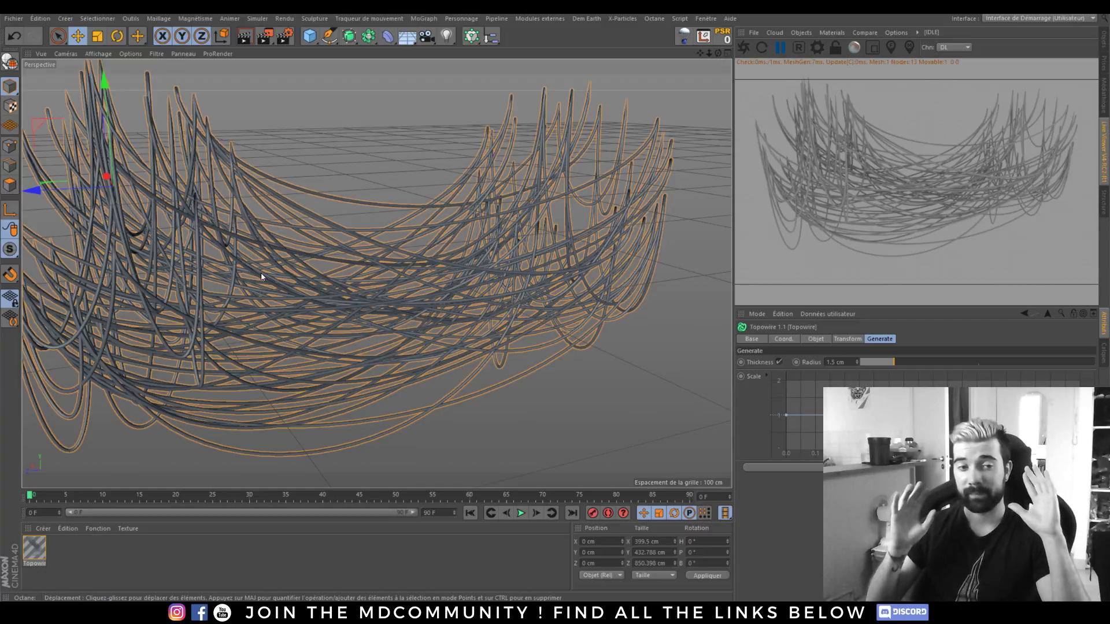
{"action": "left_click", "coordinate": [539, 18]}
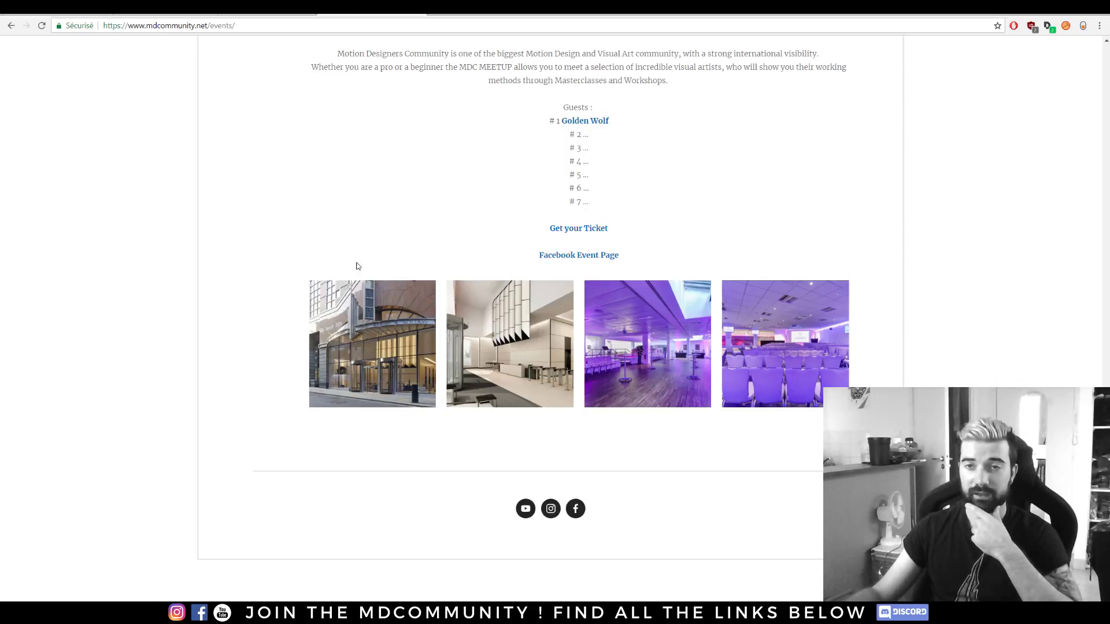
{"action": "scroll", "coordinate": [355, 265], "scroll_direction": "up", "scroll_amount": 10}
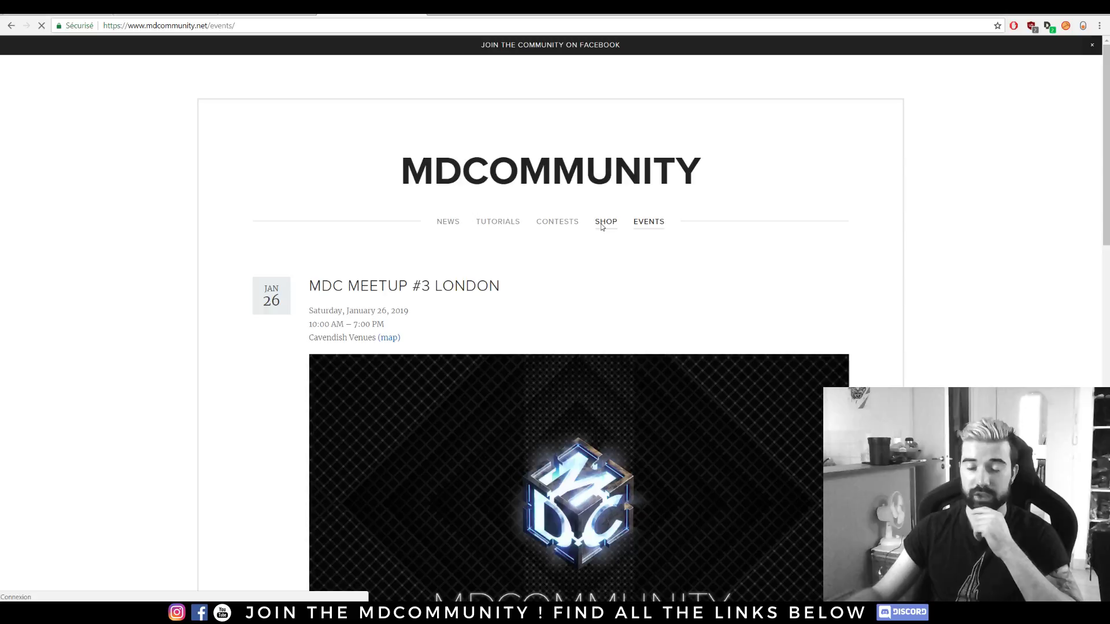
- Open the plugin developer's products page from the MDCommunity SHOP
{"action": "left_click", "coordinate": [601, 226]}
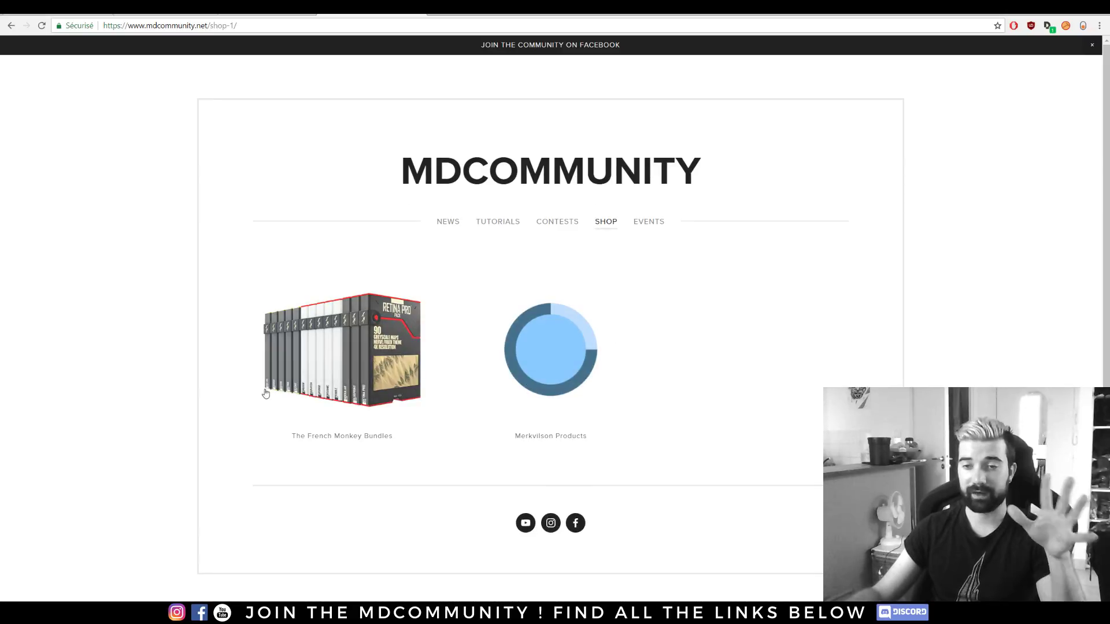
{"action": "left_click", "coordinate": [401, 376]}
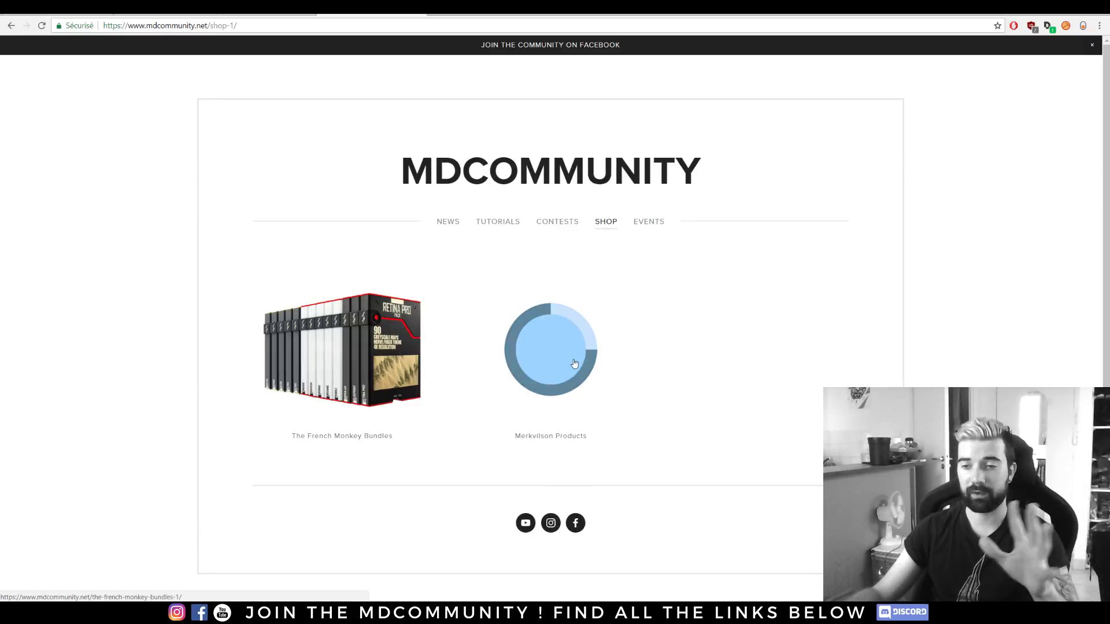
{"action": "scroll", "coordinate": [550, 348], "scroll_direction": "up", "scroll_amount": 3}
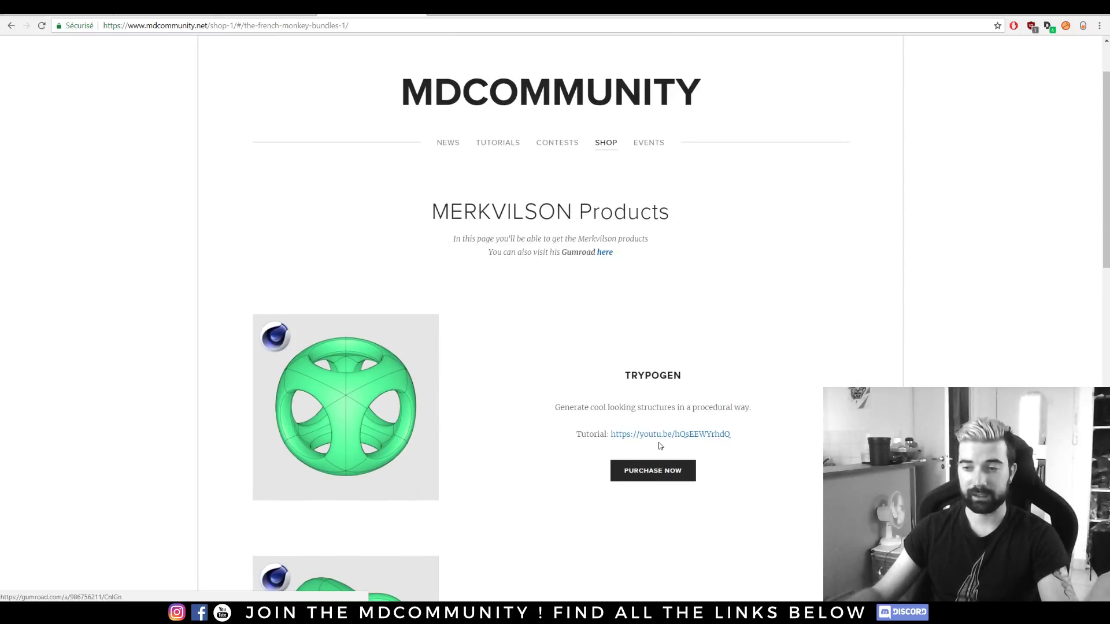
- Visit his Gumroad store and TRYPOGEN purchase page, then close the Gumroad tab
{"action": "left_click", "coordinate": [604, 253]}
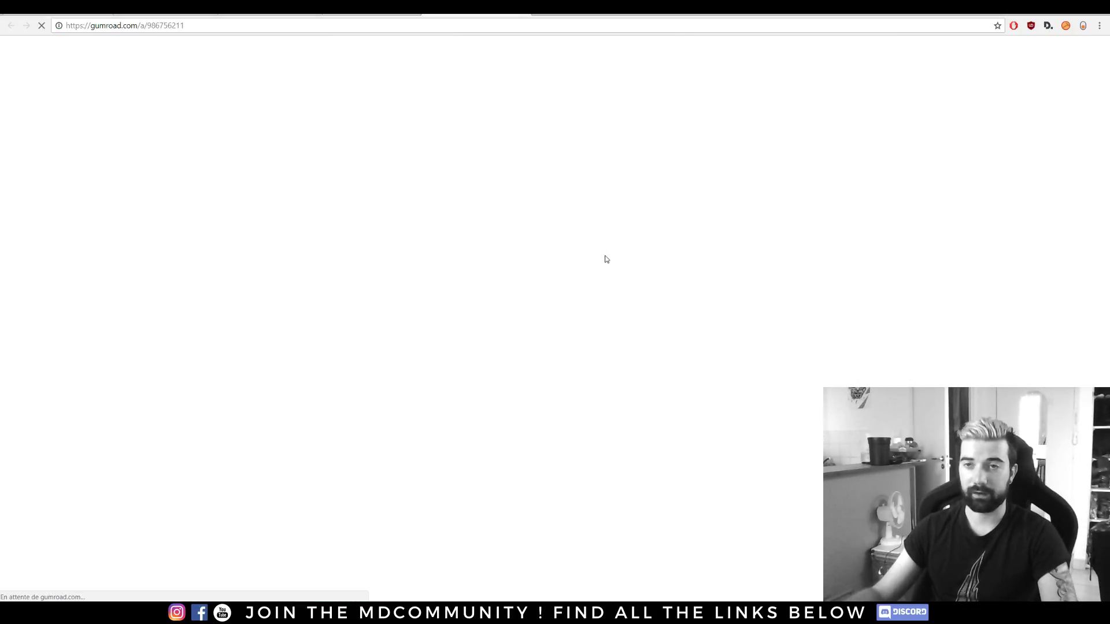
{"action": "left_click", "coordinate": [385, 14]}
{"action": "scroll", "coordinate": [625, 347], "scroll_direction": "down", "scroll_amount": 3}
{"action": "left_click", "coordinate": [655, 314]}
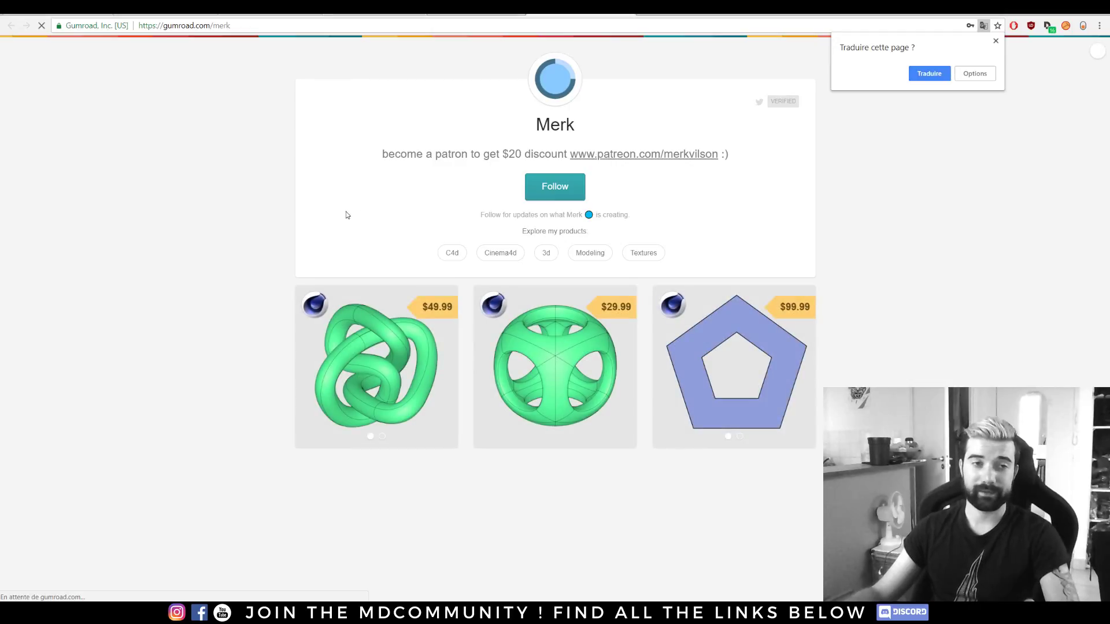
{"action": "left_click", "coordinate": [346, 215]}
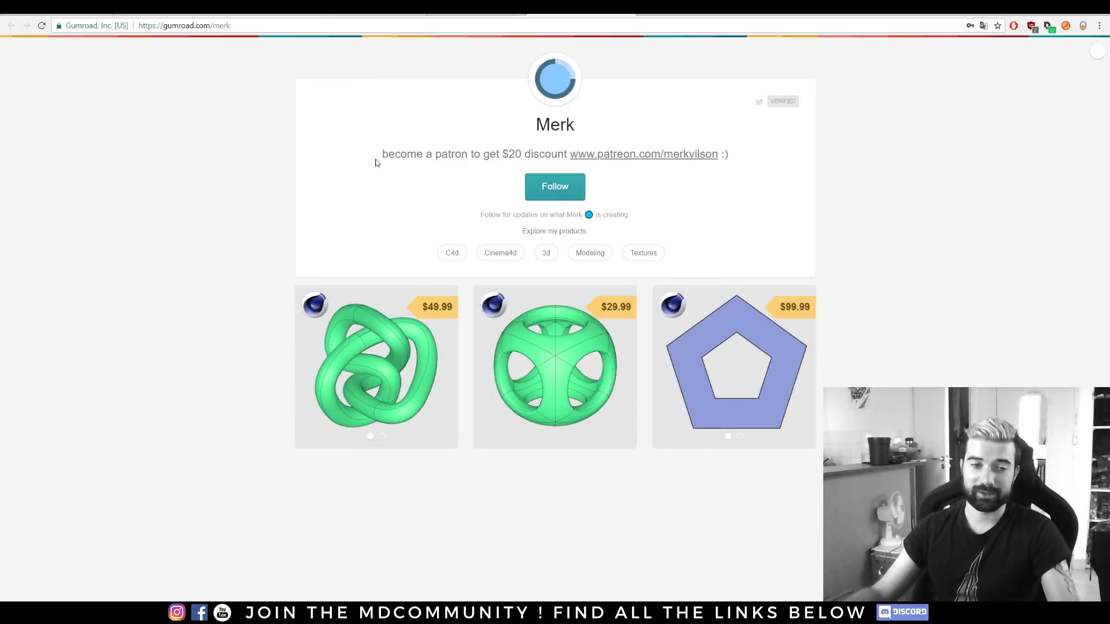
{"action": "key", "text": "ctrl+w"}
- Open the Colored Nature entry on the MDCommunity contests page and read through it
{"action": "scroll", "coordinate": [513, 223], "scroll_direction": "up", "scroll_amount": 5}
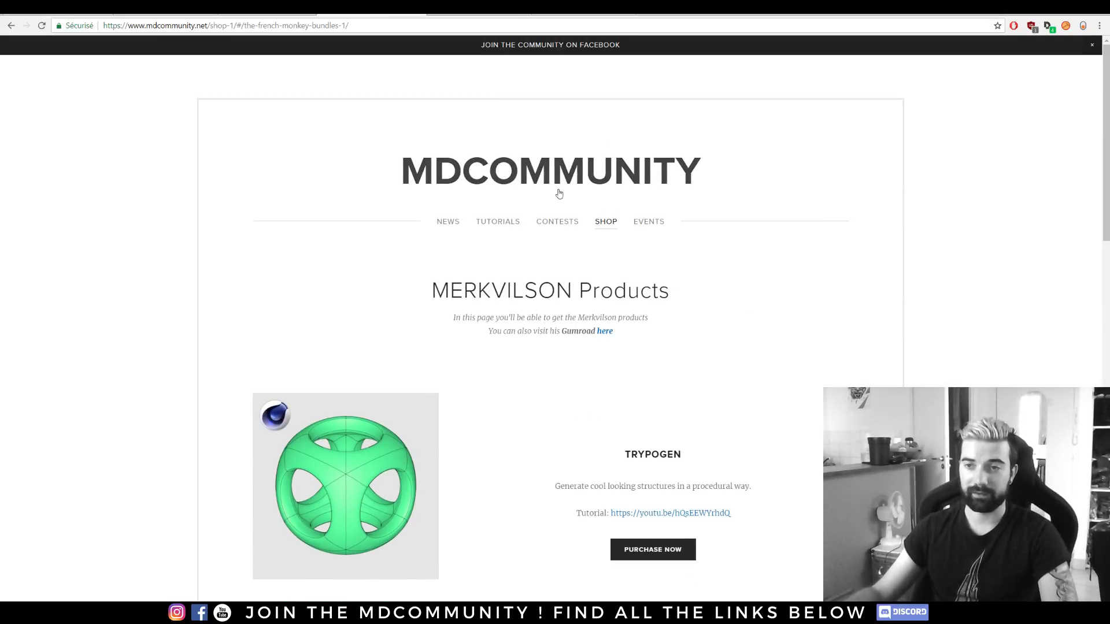
{"action": "left_click", "coordinate": [553, 232]}
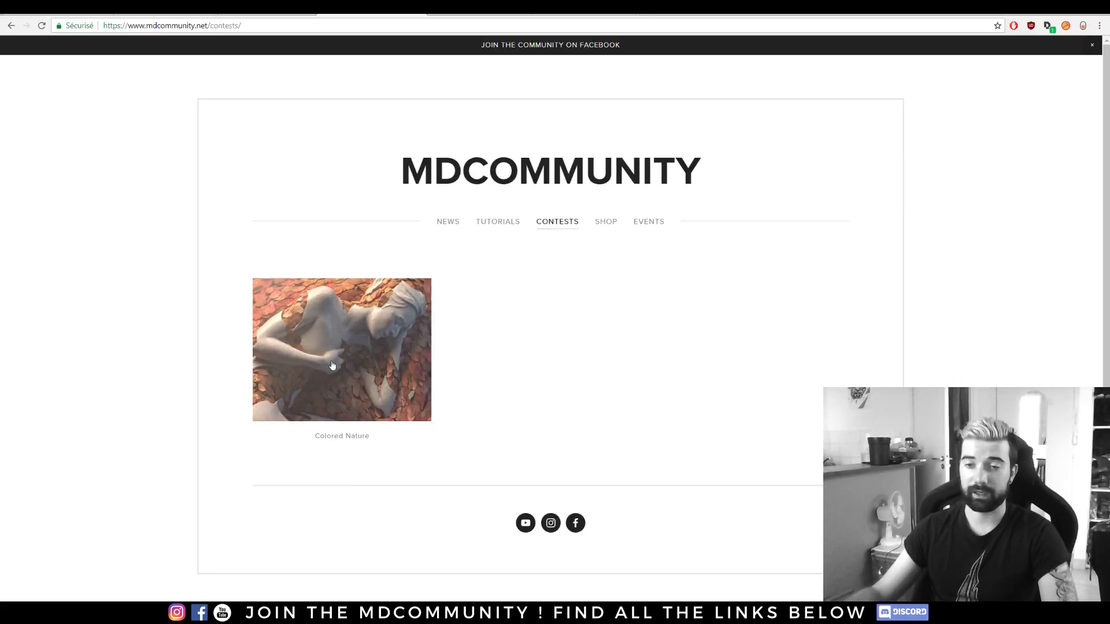
{"action": "left_click", "coordinate": [422, 392]}
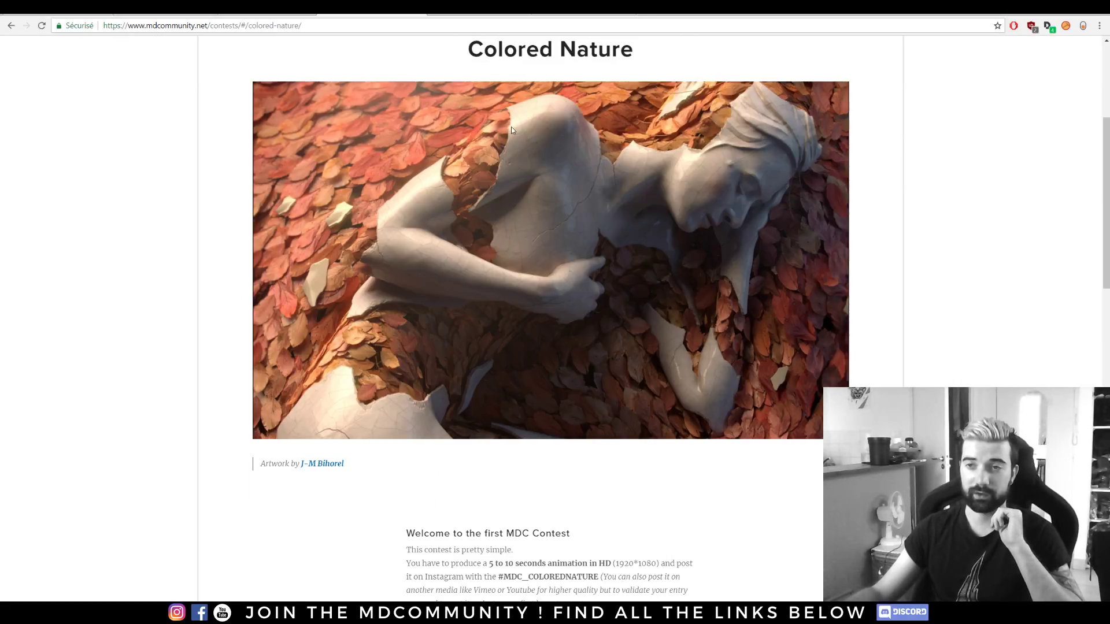
{"action": "scroll", "coordinate": [608, 272], "scroll_direction": "down", "scroll_amount": 4}
{"action": "scroll", "coordinate": [706, 398], "scroll_direction": "down", "scroll_amount": 3}
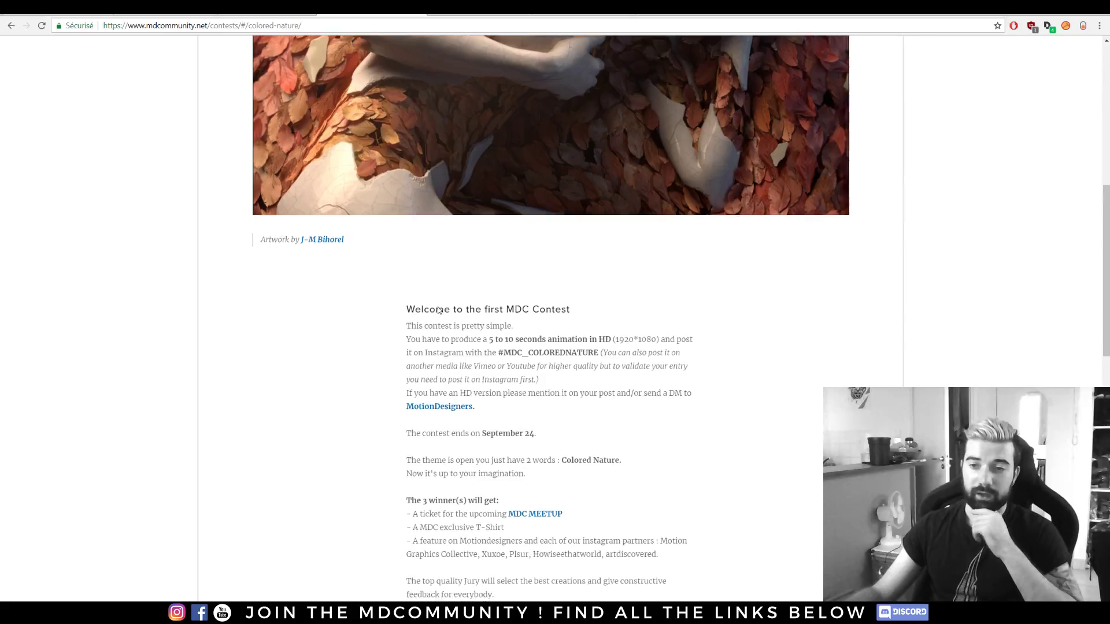
{"action": "left_click_drag", "start_coordinate": [406, 180], "coordinate": [665, 471]}
{"action": "left_click", "coordinate": [794, 331]}
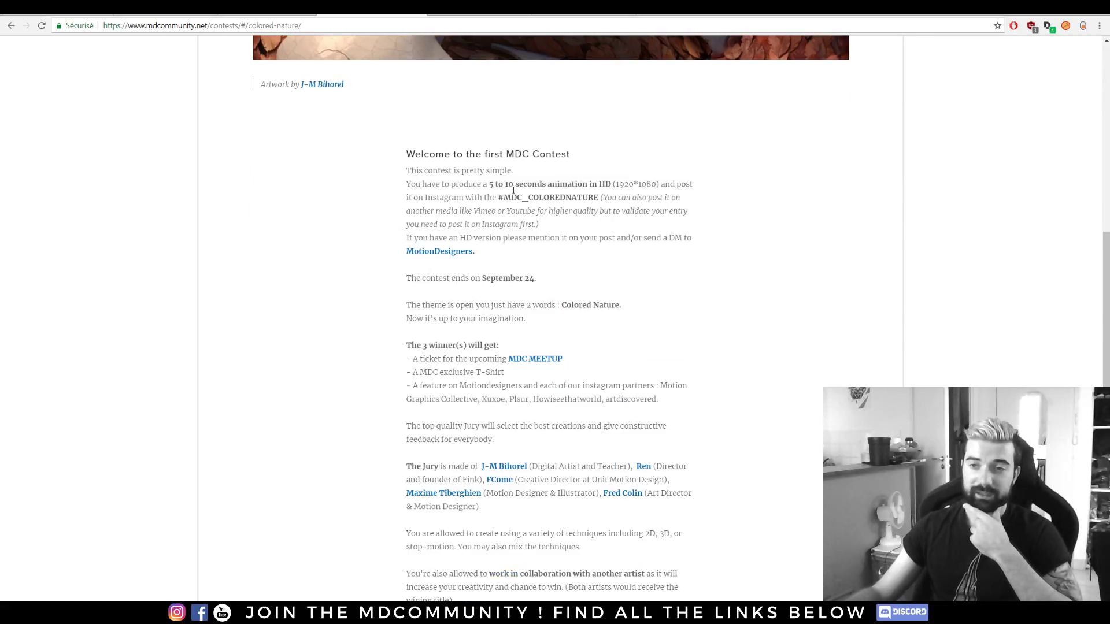
- Scroll through the MotionDesigners Instagram profile, then switch back to the contest tab
{"action": "left_click", "coordinate": [443, 255]}
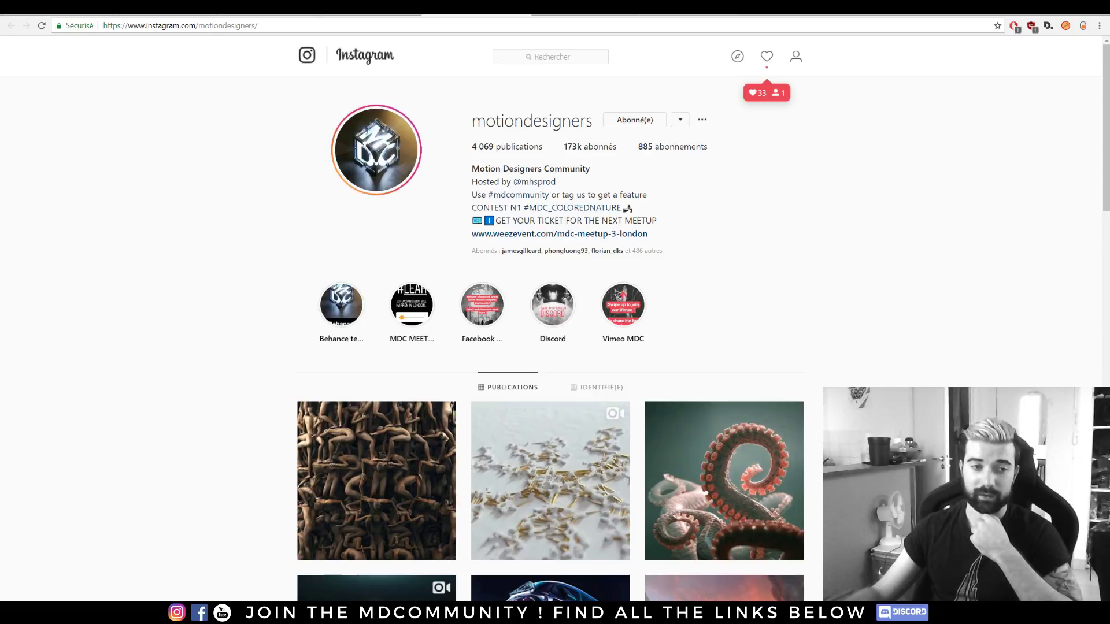
{"action": "scroll", "coordinate": [262, 340], "scroll_direction": "down", "scroll_amount": 5}
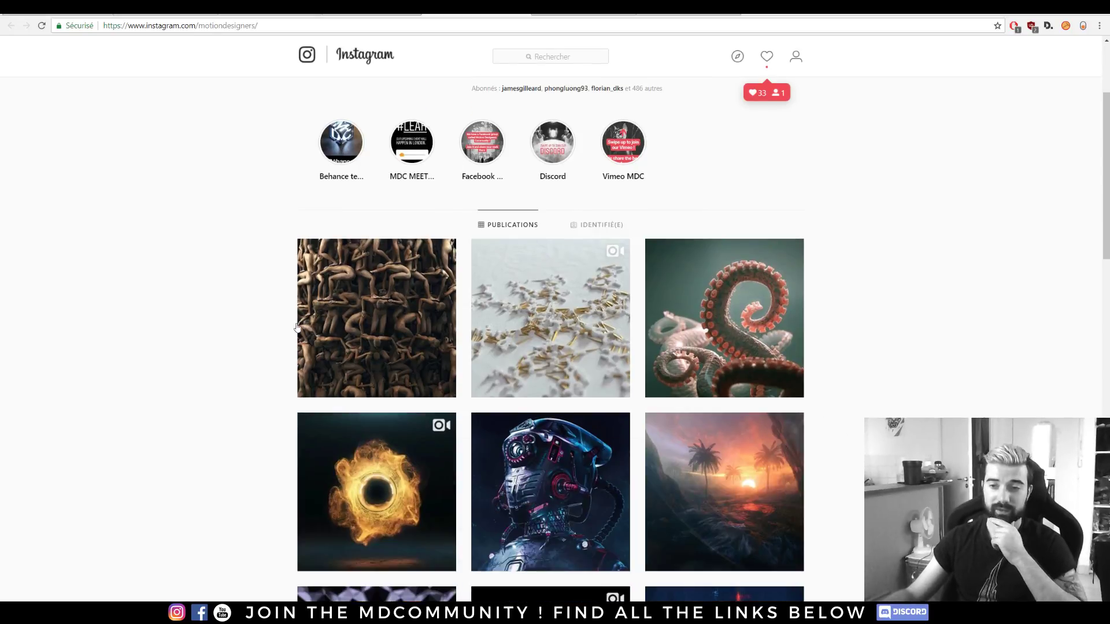
{"action": "scroll", "coordinate": [260, 339], "scroll_direction": "down", "scroll_amount": 3}
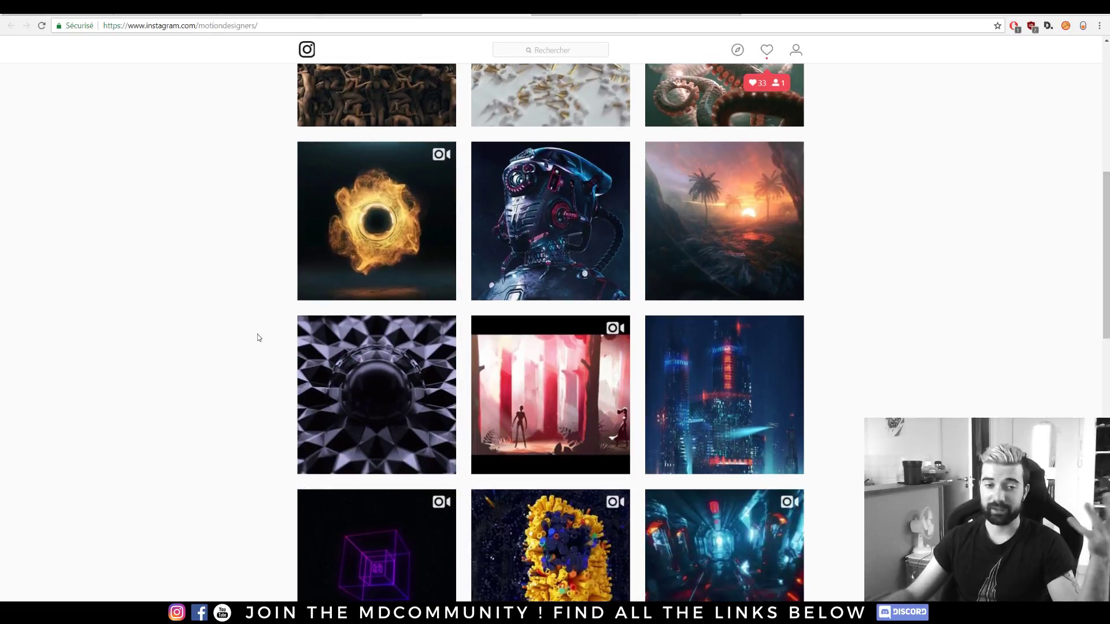
{"action": "scroll", "coordinate": [258, 337], "scroll_direction": "down", "scroll_amount": 17}
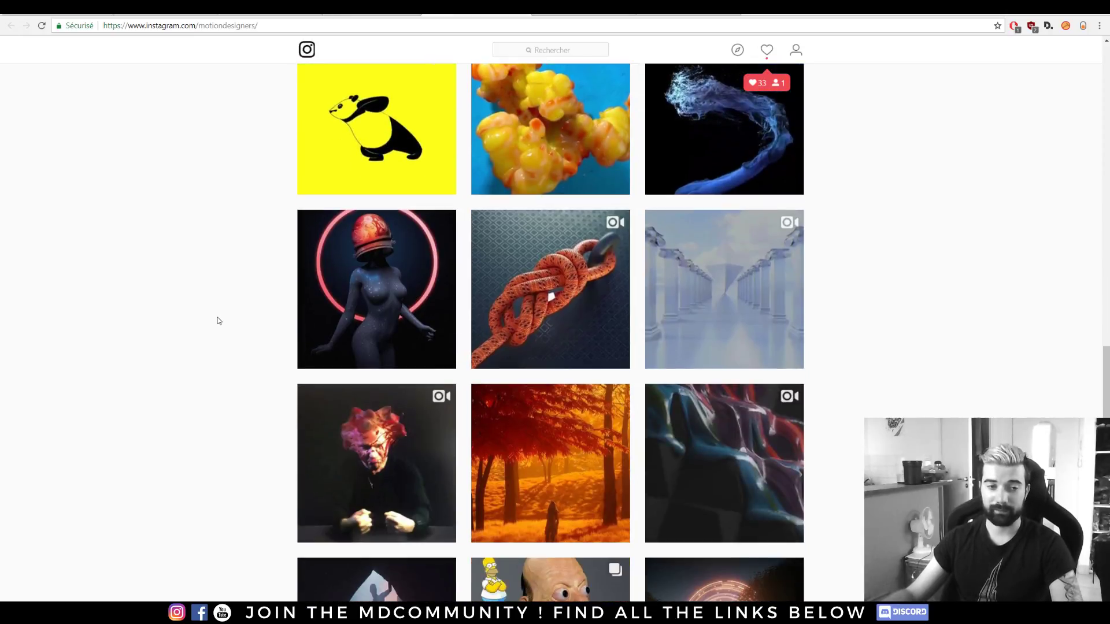
{"action": "scroll", "coordinate": [219, 320], "scroll_direction": "down", "scroll_amount": 4}
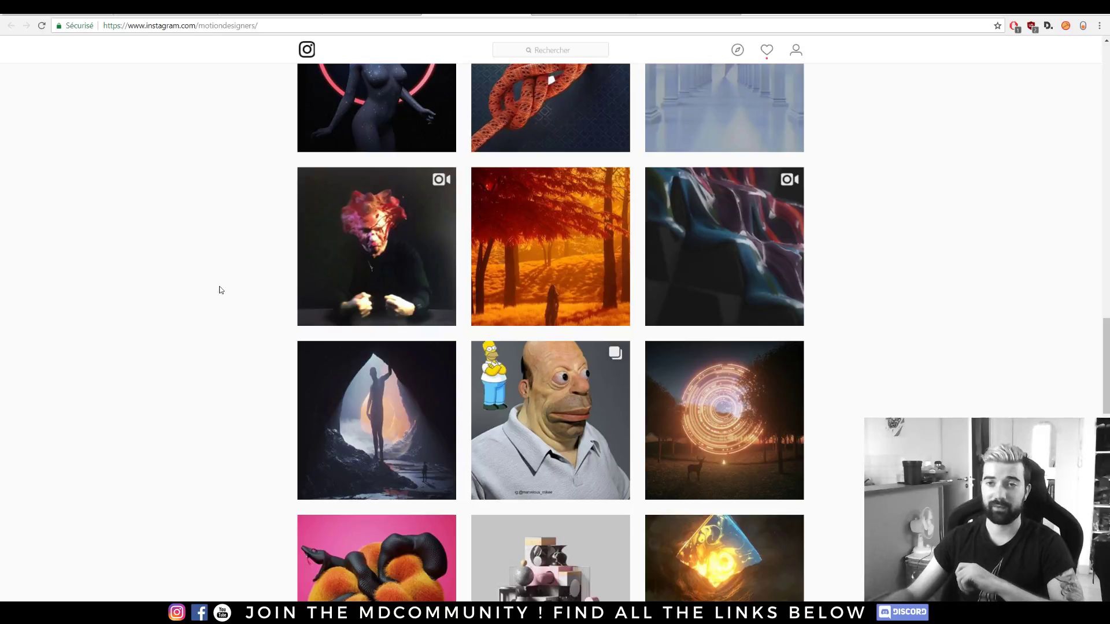
{"action": "scroll", "coordinate": [221, 290], "scroll_direction": "up", "scroll_amount": 20}
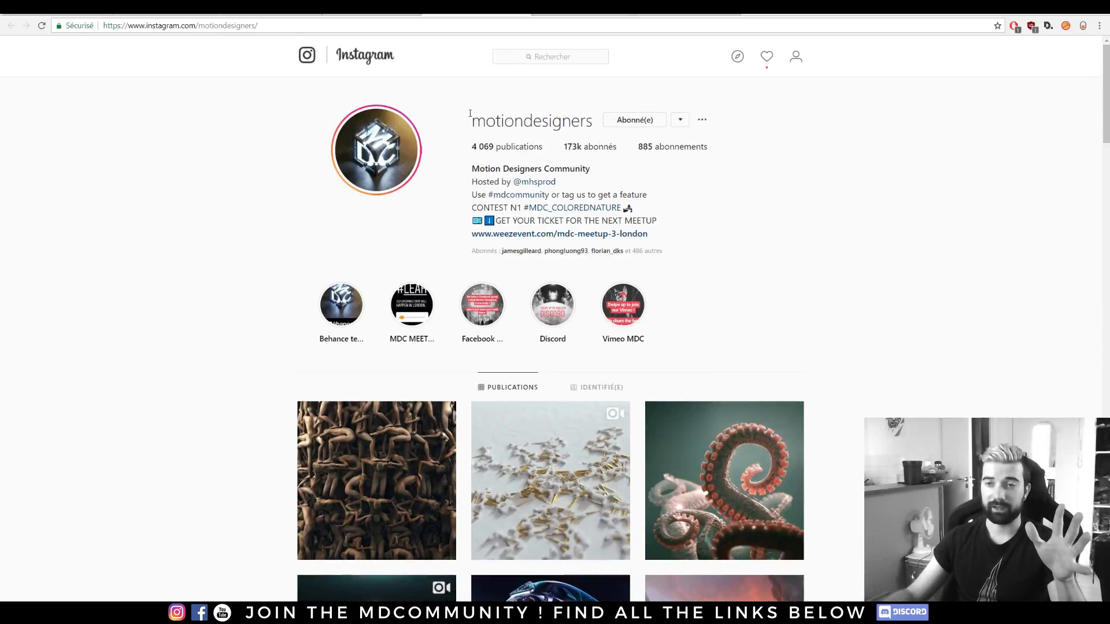
{"action": "key", "text": "ctrl+Tab"}
- Open the World Machine Basics tutorial from TUTORIALS and briefly play its video
{"action": "scroll", "coordinate": [348, 178], "scroll_direction": "up", "scroll_amount": 10}
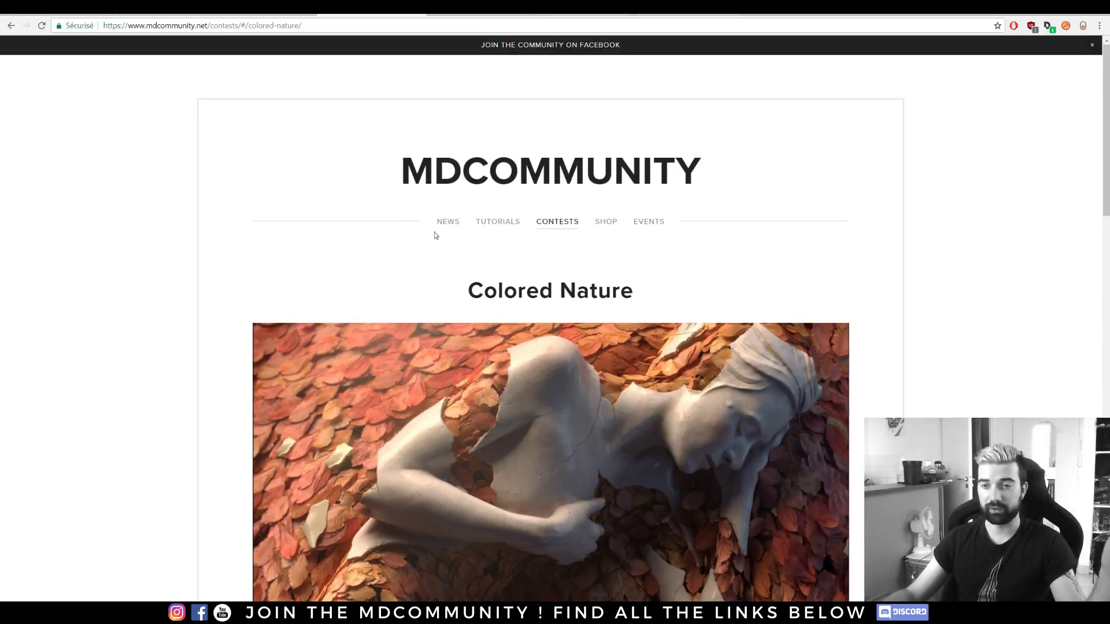
{"action": "left_click", "coordinate": [486, 226]}
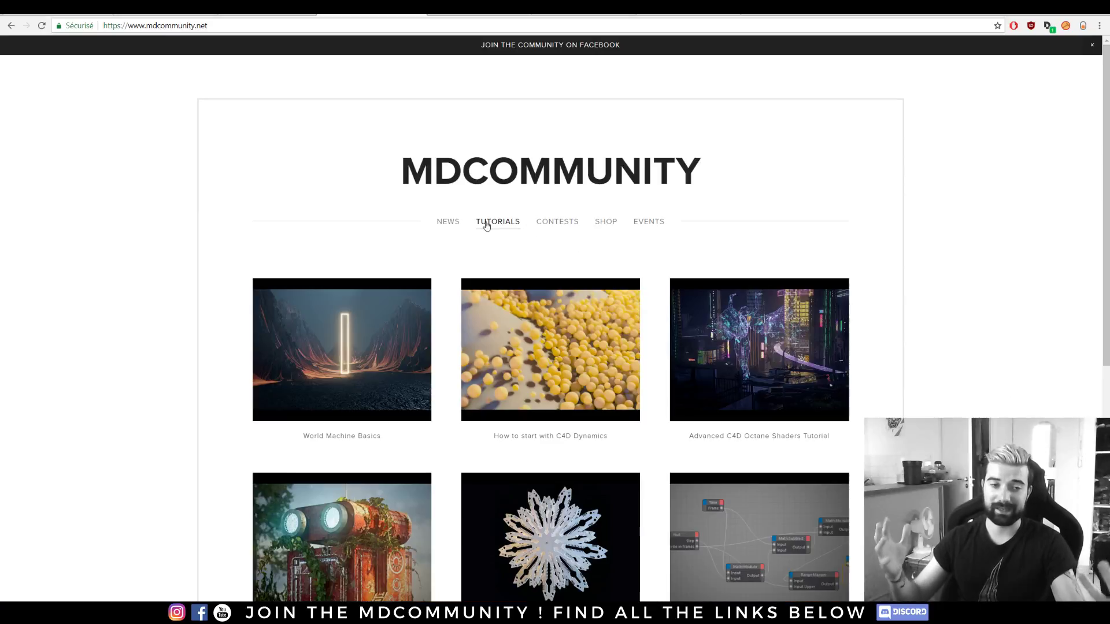
{"action": "scroll", "coordinate": [142, 277], "scroll_direction": "down", "scroll_amount": 2}
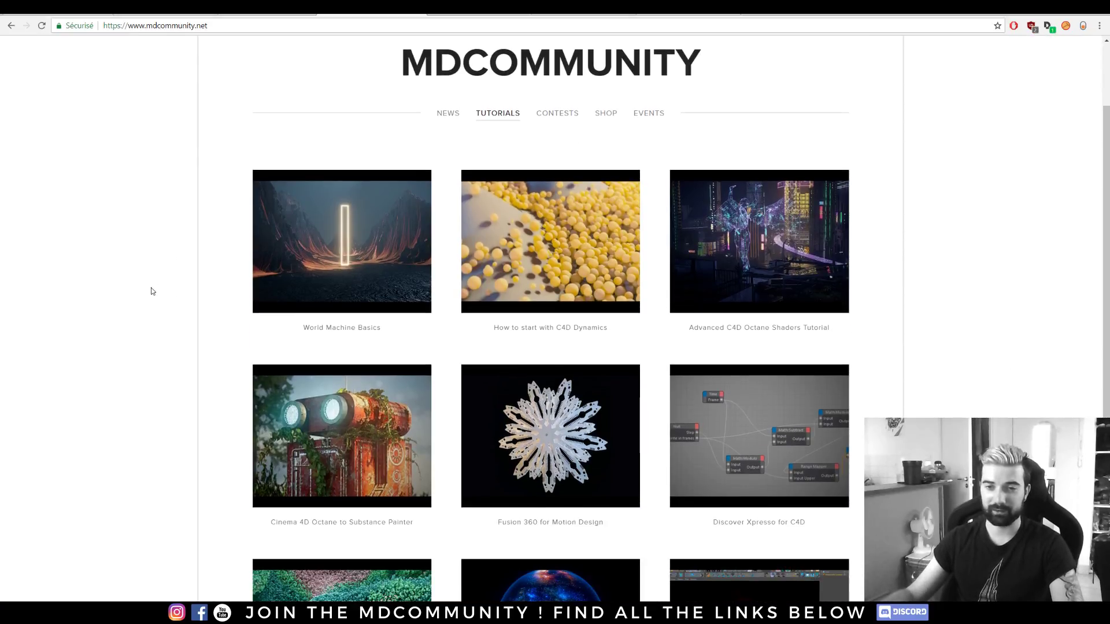
{"action": "left_click", "coordinate": [345, 255]}
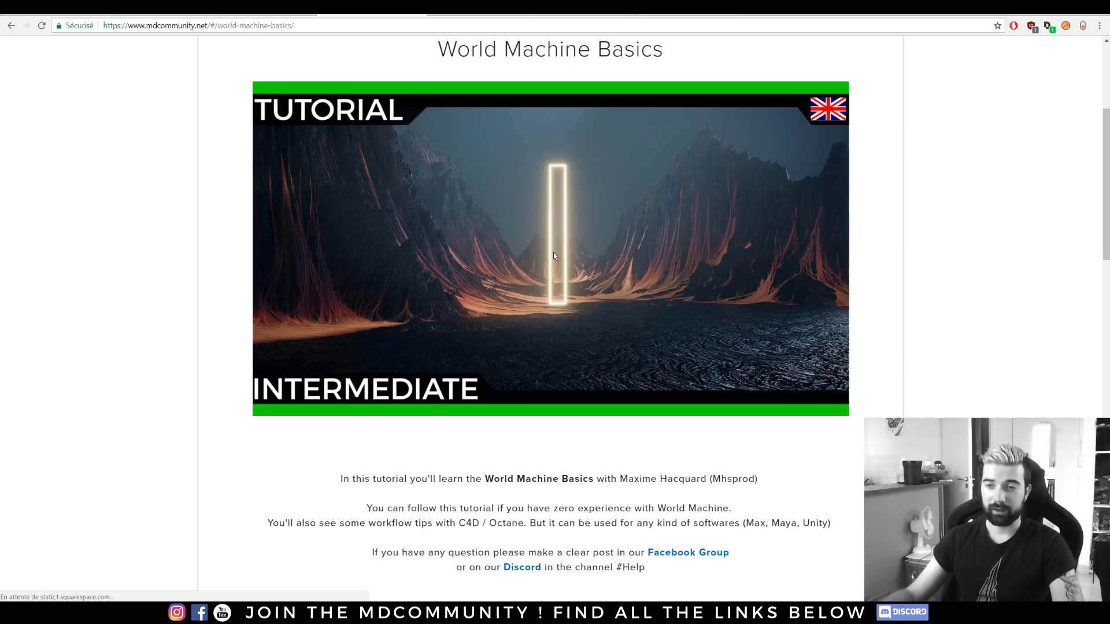
{"action": "left_click", "coordinate": [553, 255]}
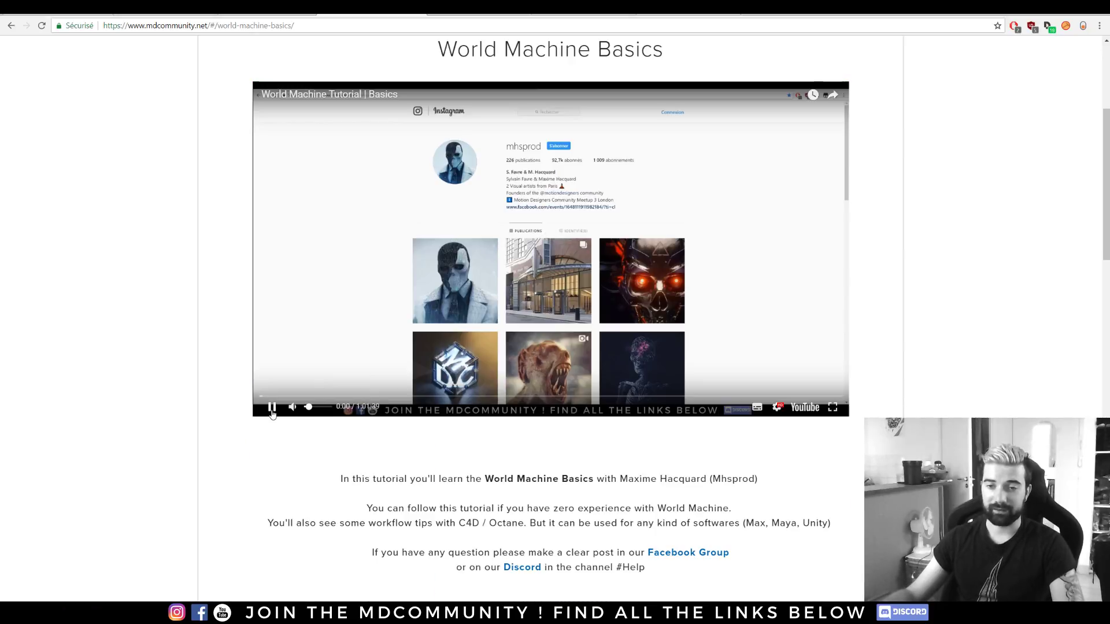
{"action": "left_click", "coordinate": [272, 408]}
- Briefly play the How to start with C4D Dynamics video, then open Advanced C4D Octane Shaders
{"action": "scroll", "coordinate": [617, 342], "scroll_direction": "down", "scroll_amount": 9}
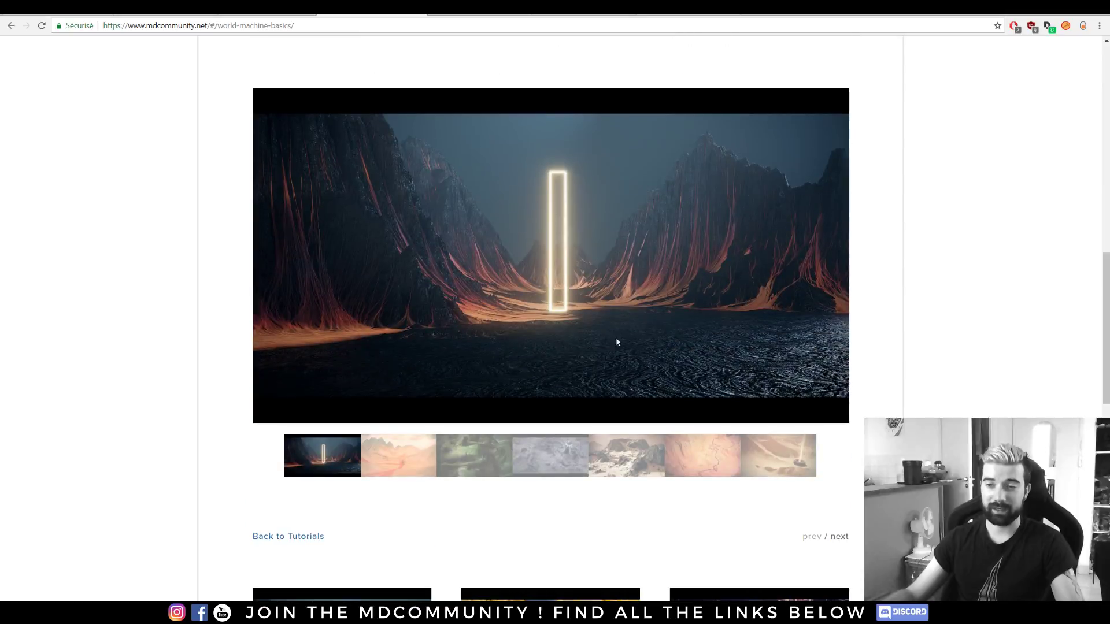
{"action": "scroll", "coordinate": [521, 305], "scroll_direction": "down", "scroll_amount": 6}
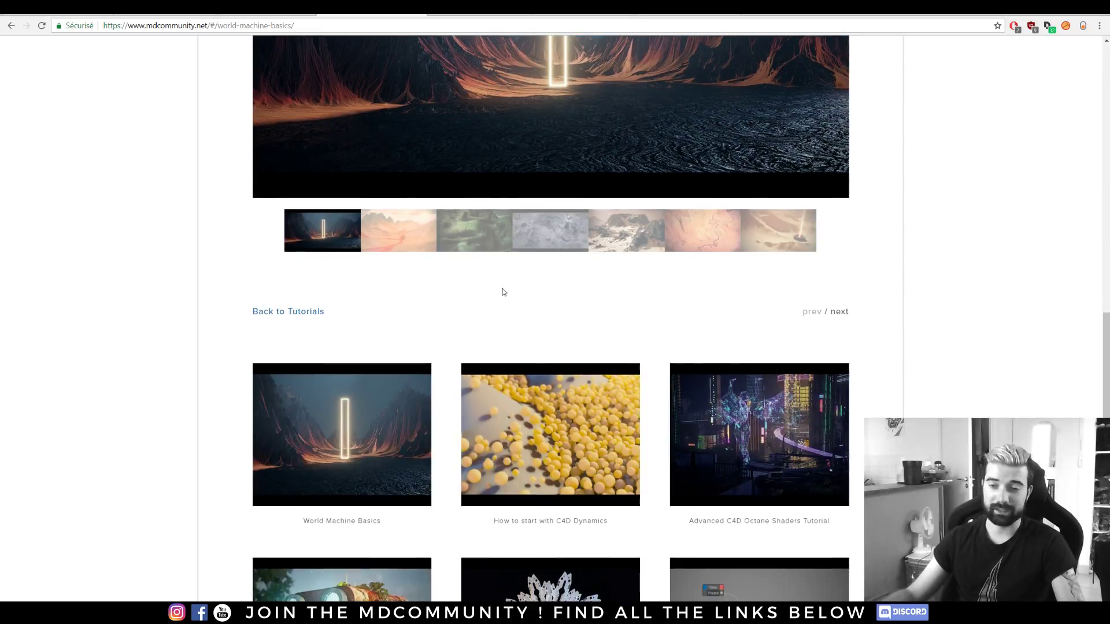
{"action": "left_click", "coordinate": [564, 321]}
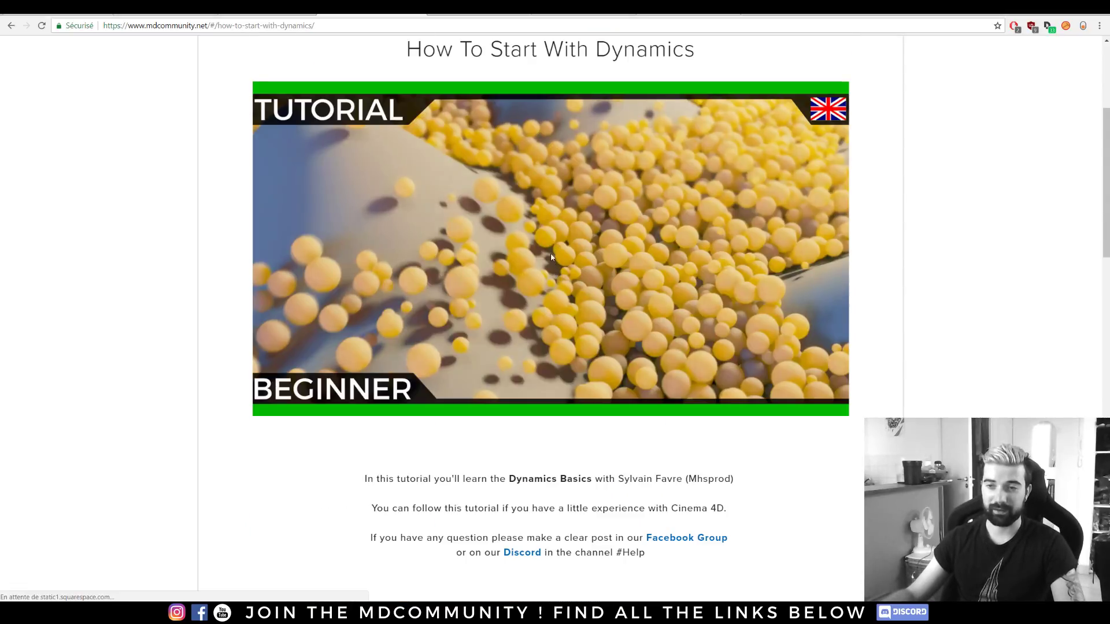
{"action": "left_click", "coordinate": [525, 301]}
{"action": "left_click", "coordinate": [270, 408]}
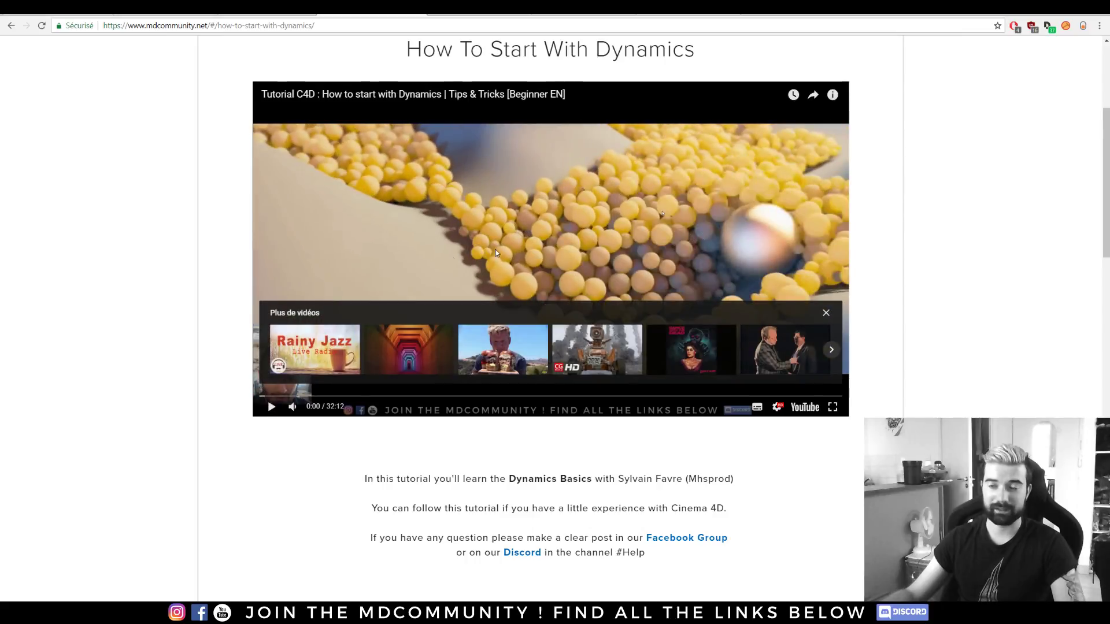
{"action": "scroll", "coordinate": [214, 259], "scroll_direction": "down", "scroll_amount": 15}
{"action": "left_click", "coordinate": [758, 294]}
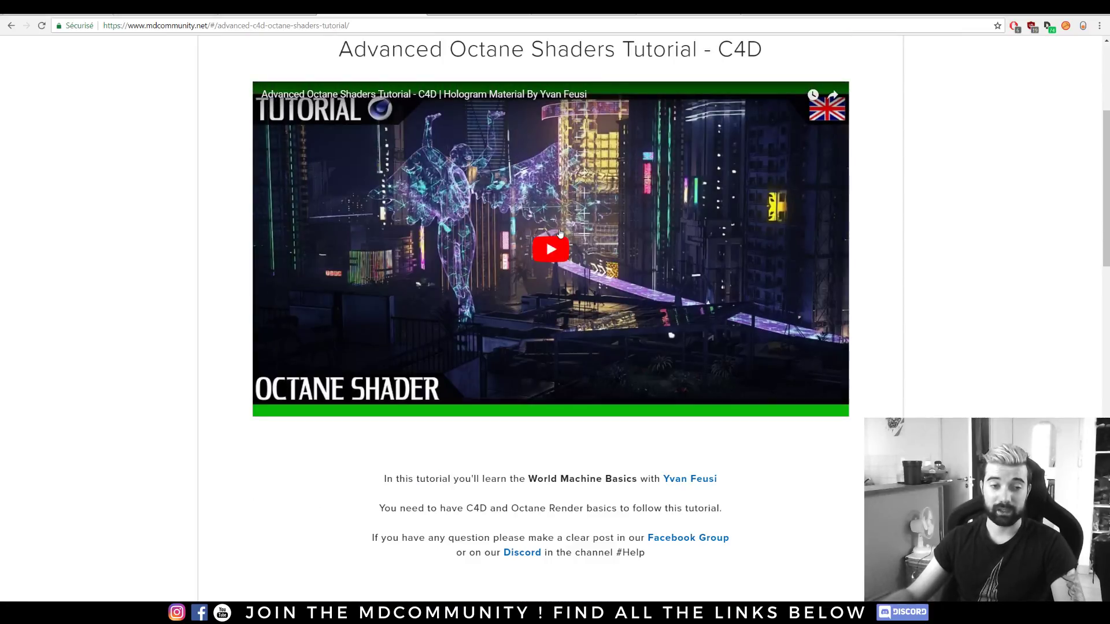
- Find and open the Cinema 4D Octane to Substance Painter tutorial in the grid
{"action": "scroll", "coordinate": [560, 232], "scroll_direction": "down", "scroll_amount": 6}
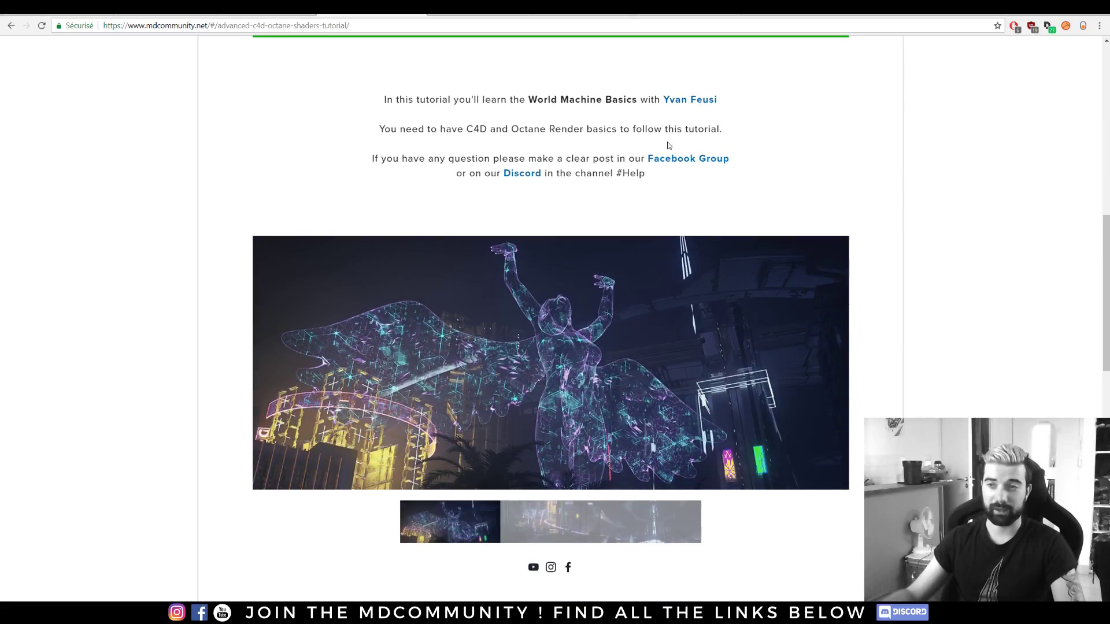
{"action": "scroll", "coordinate": [584, 348], "scroll_direction": "down", "scroll_amount": 2}
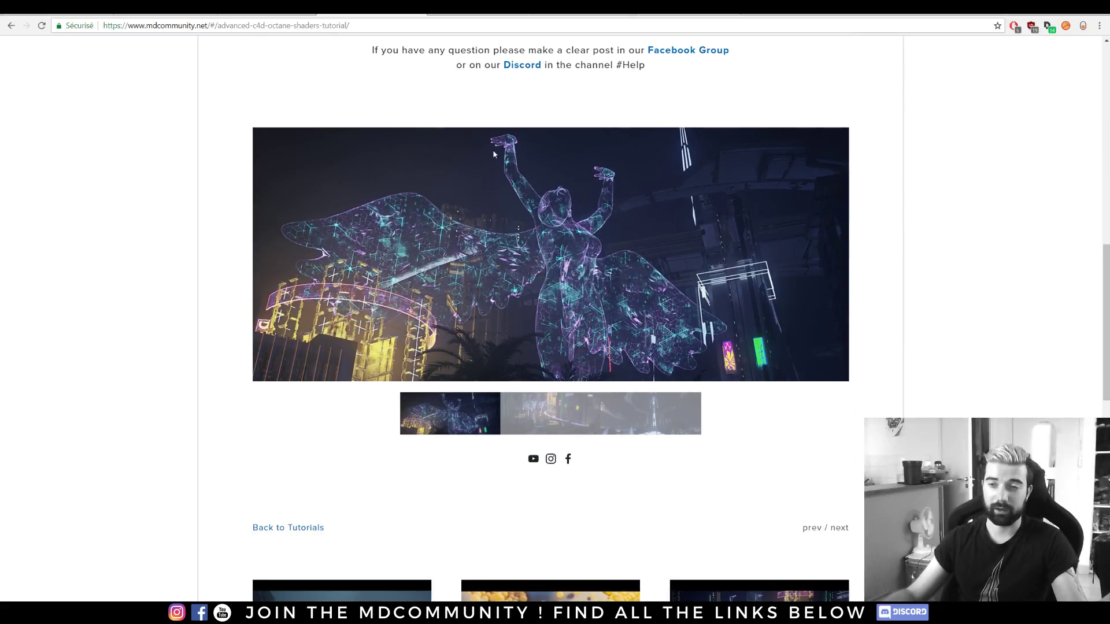
{"action": "scroll", "coordinate": [562, 297], "scroll_direction": "down", "scroll_amount": 7}
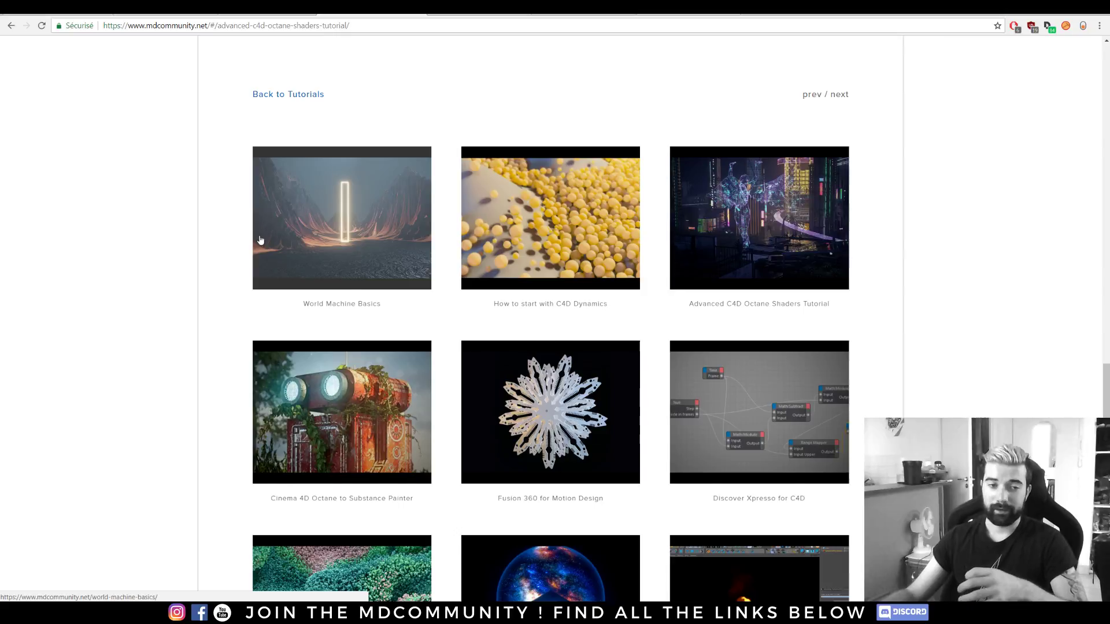
{"action": "scroll", "coordinate": [260, 242], "scroll_direction": "down", "scroll_amount": 2}
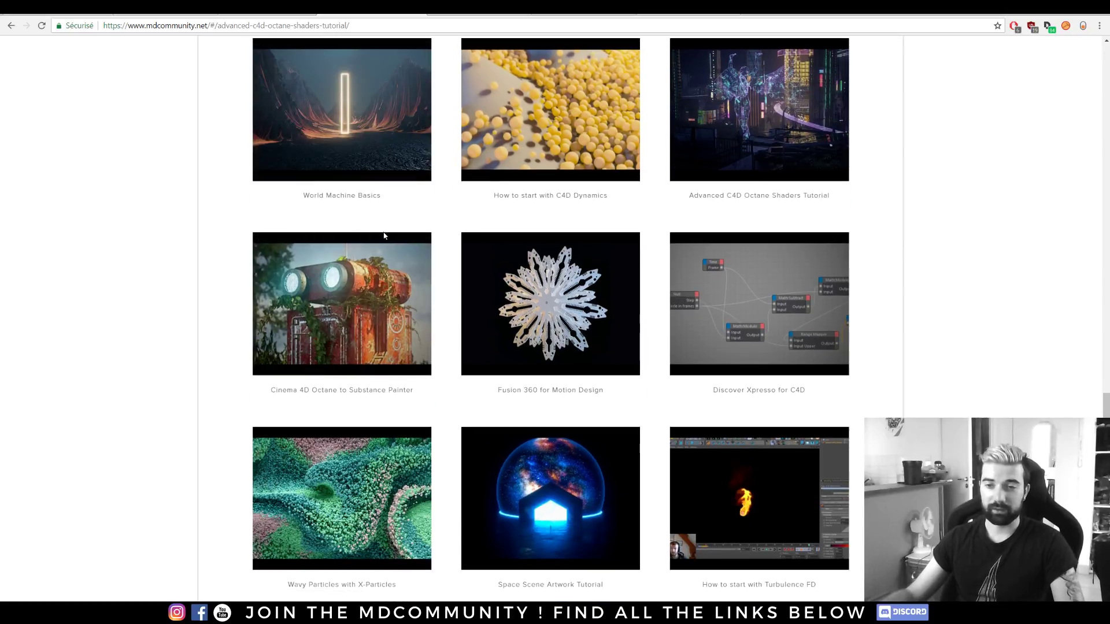
{"action": "scroll", "coordinate": [761, 349], "scroll_direction": "down", "scroll_amount": 3}
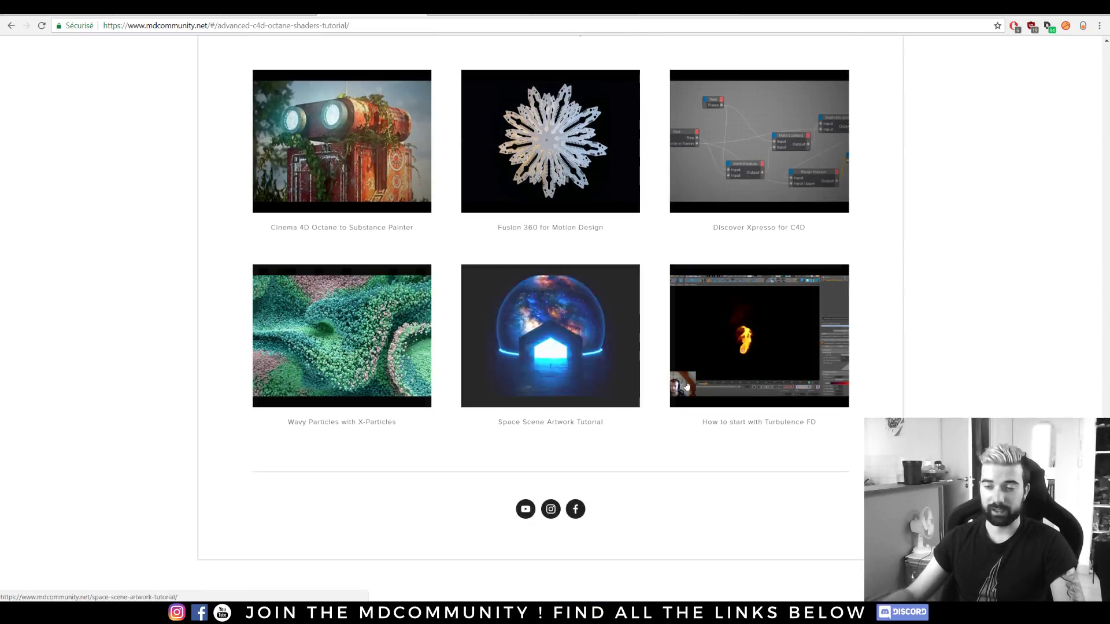
{"action": "scroll", "coordinate": [550, 351], "scroll_direction": "up", "scroll_amount": 1}
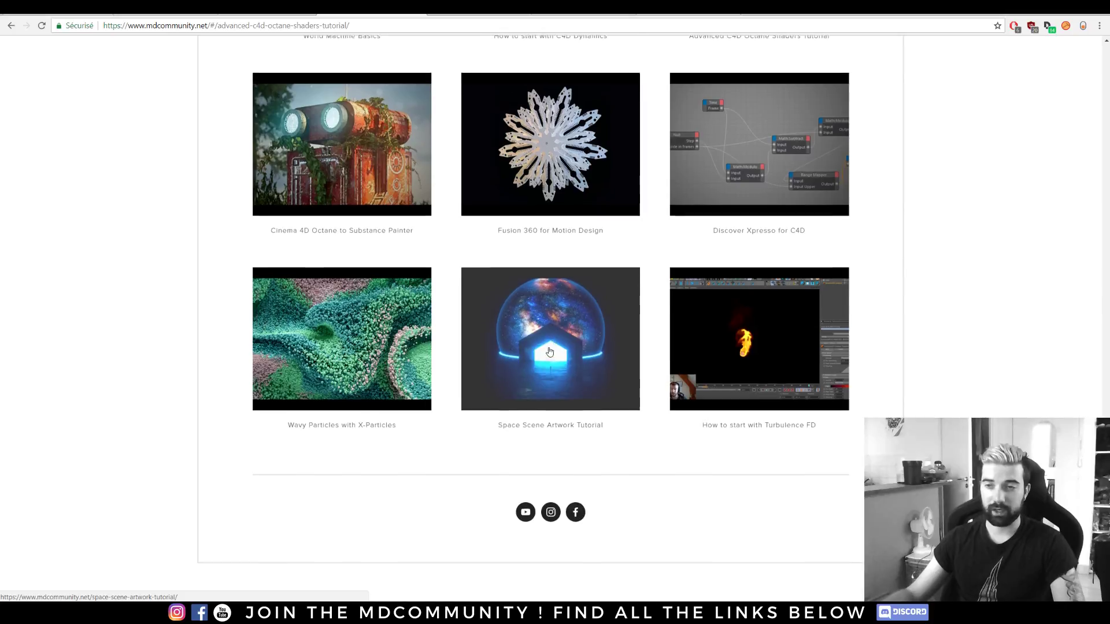
{"action": "scroll", "coordinate": [550, 351], "scroll_direction": "up", "scroll_amount": 2}
{"action": "left_click", "coordinate": [368, 249]}
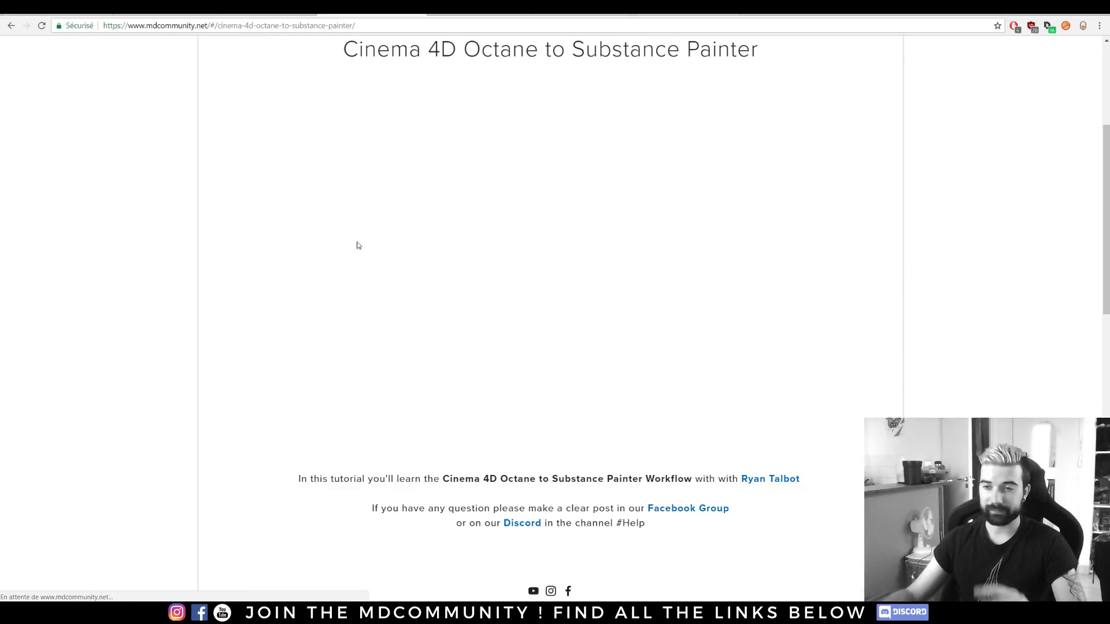
- Play the tutorial video, skip ahead to near the end (29:34), and pause
{"action": "left_click", "coordinate": [549, 250]}
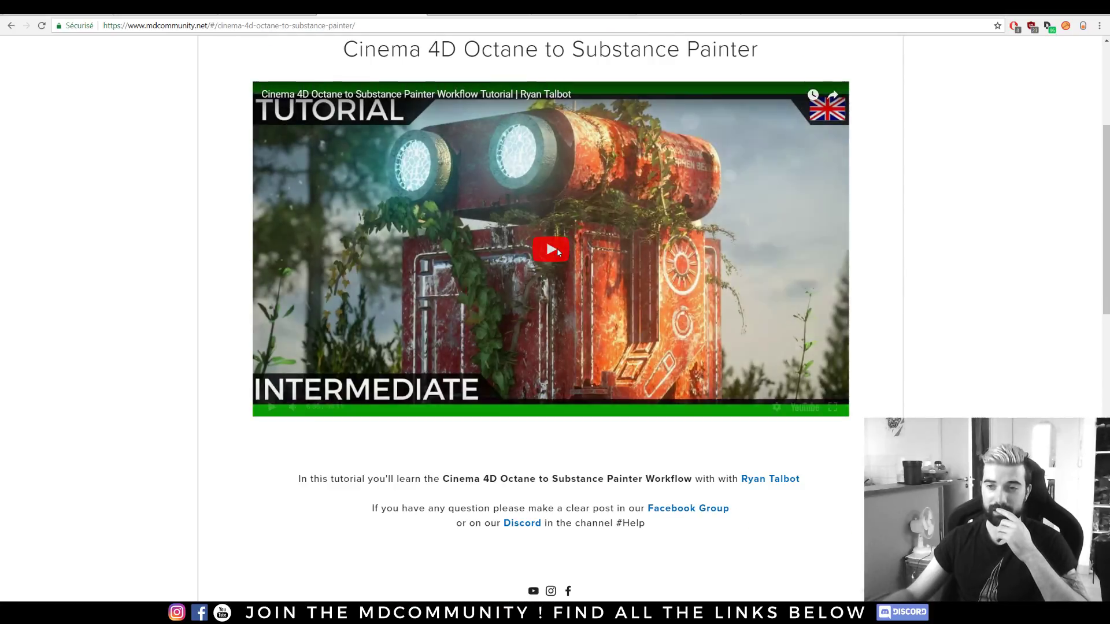
{"action": "left_click", "coordinate": [439, 397]}
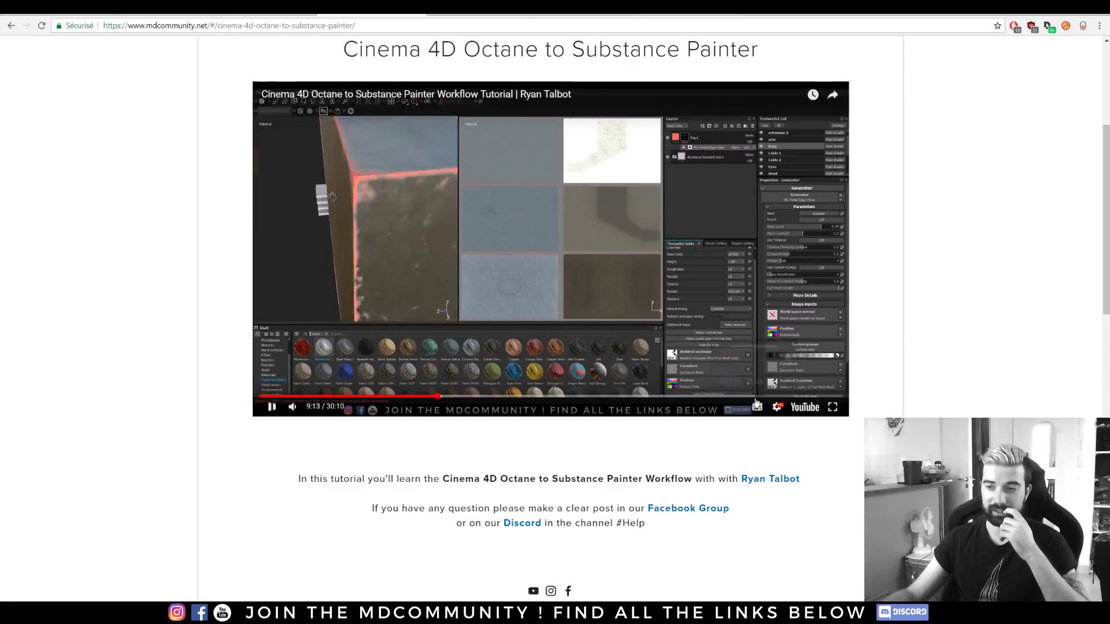
{"action": "left_click", "coordinate": [773, 398]}
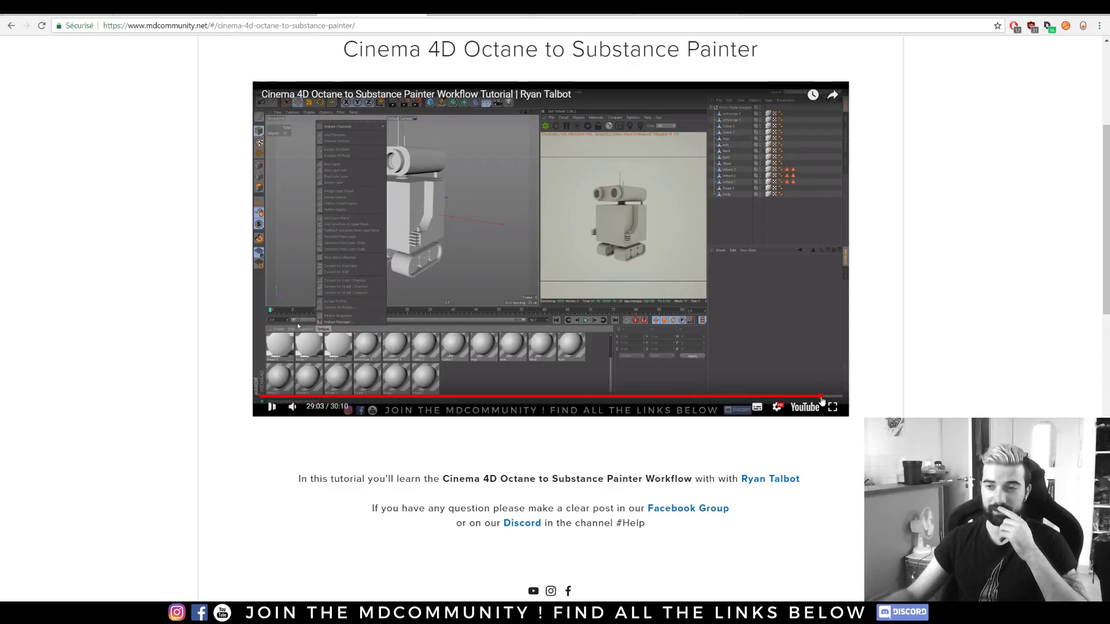
{"action": "left_click", "coordinate": [822, 398]}
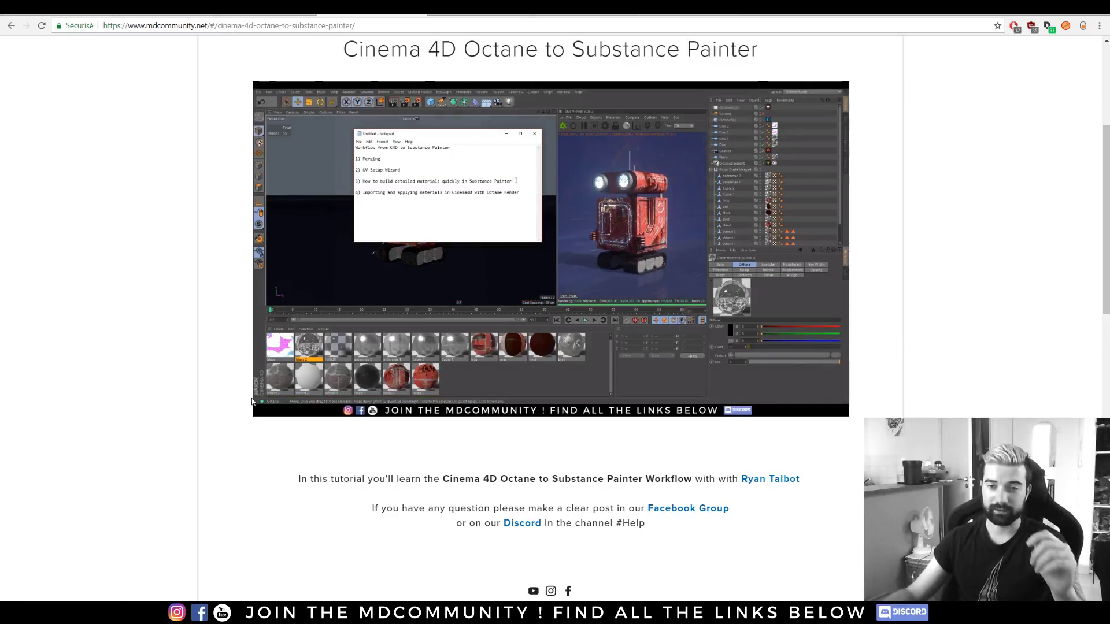
{"action": "left_click", "coordinate": [273, 407]}
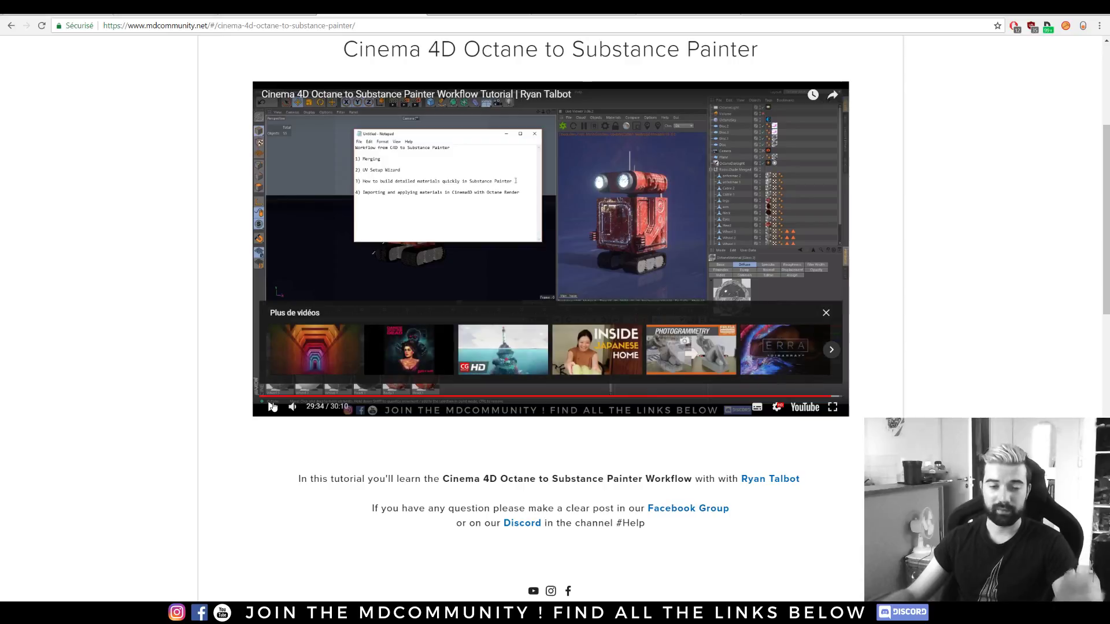
{"action": "scroll", "coordinate": [219, 324], "scroll_direction": "up", "scroll_amount": 4}
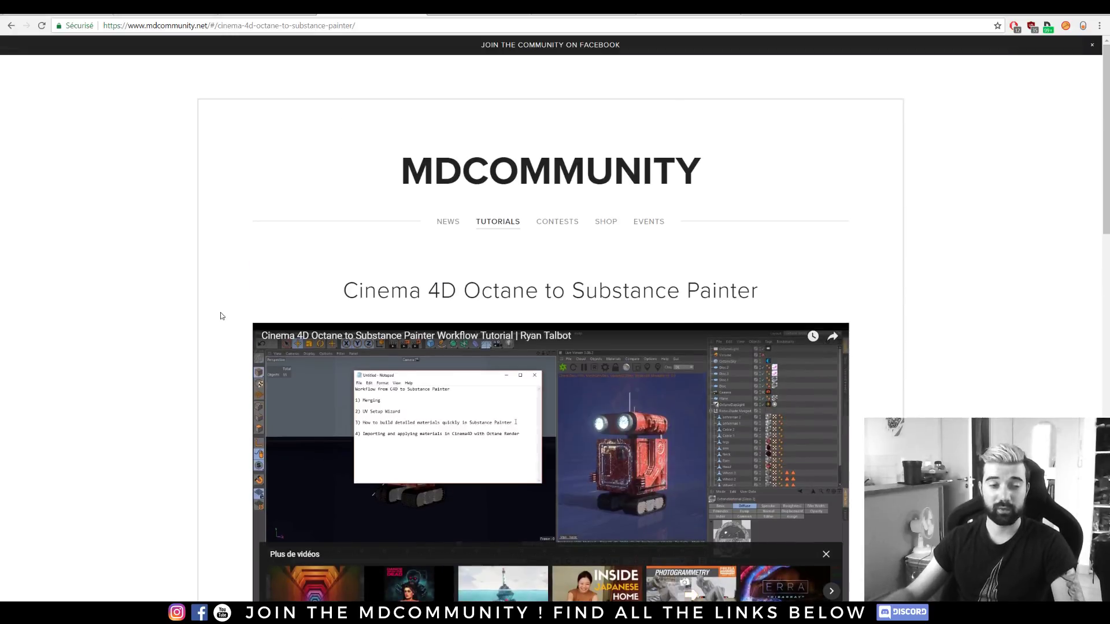